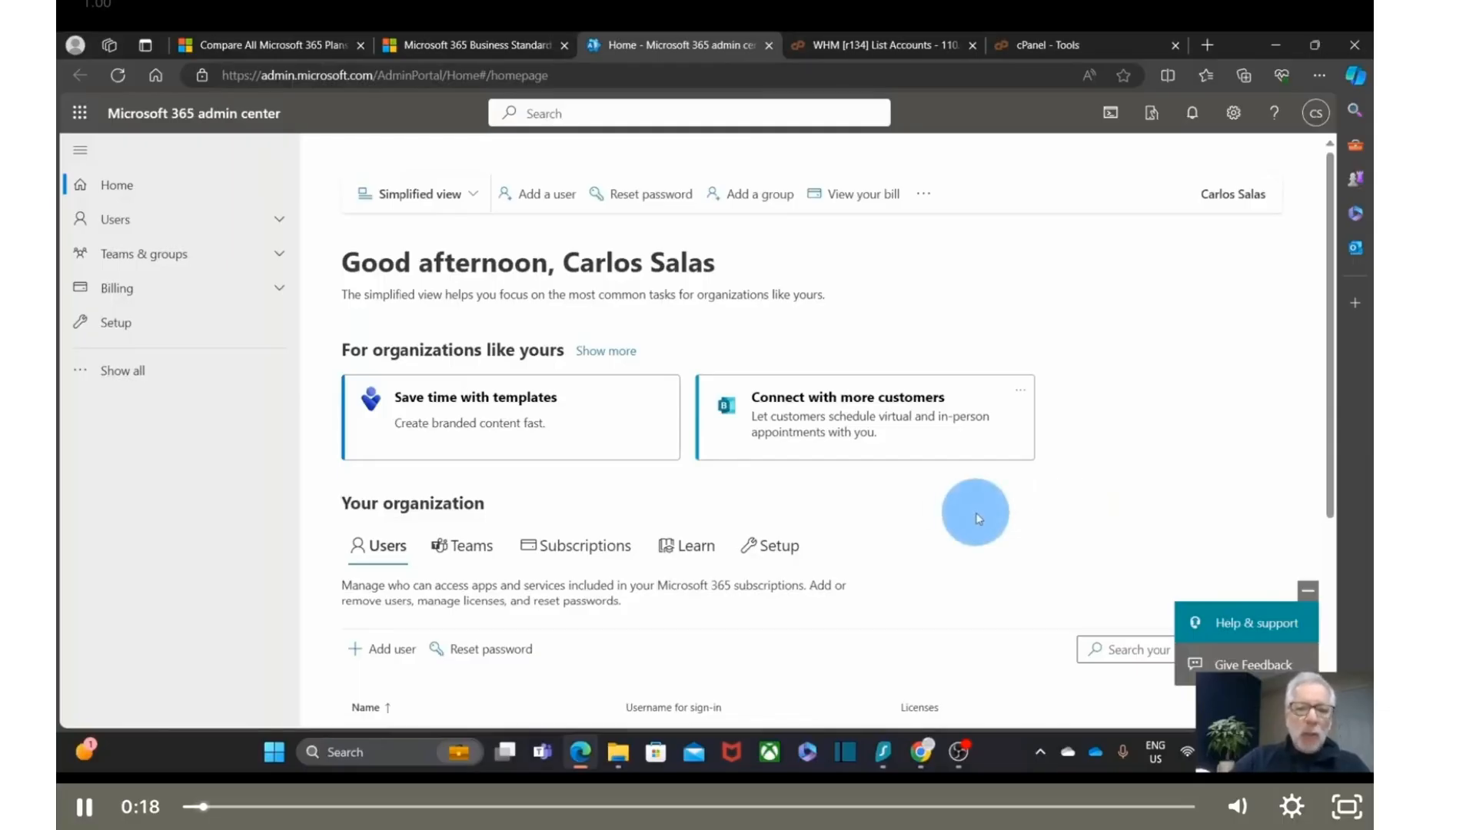
- Open a new Edge InPrivate window and go to admin.microsoft.com
right_click(580, 752)
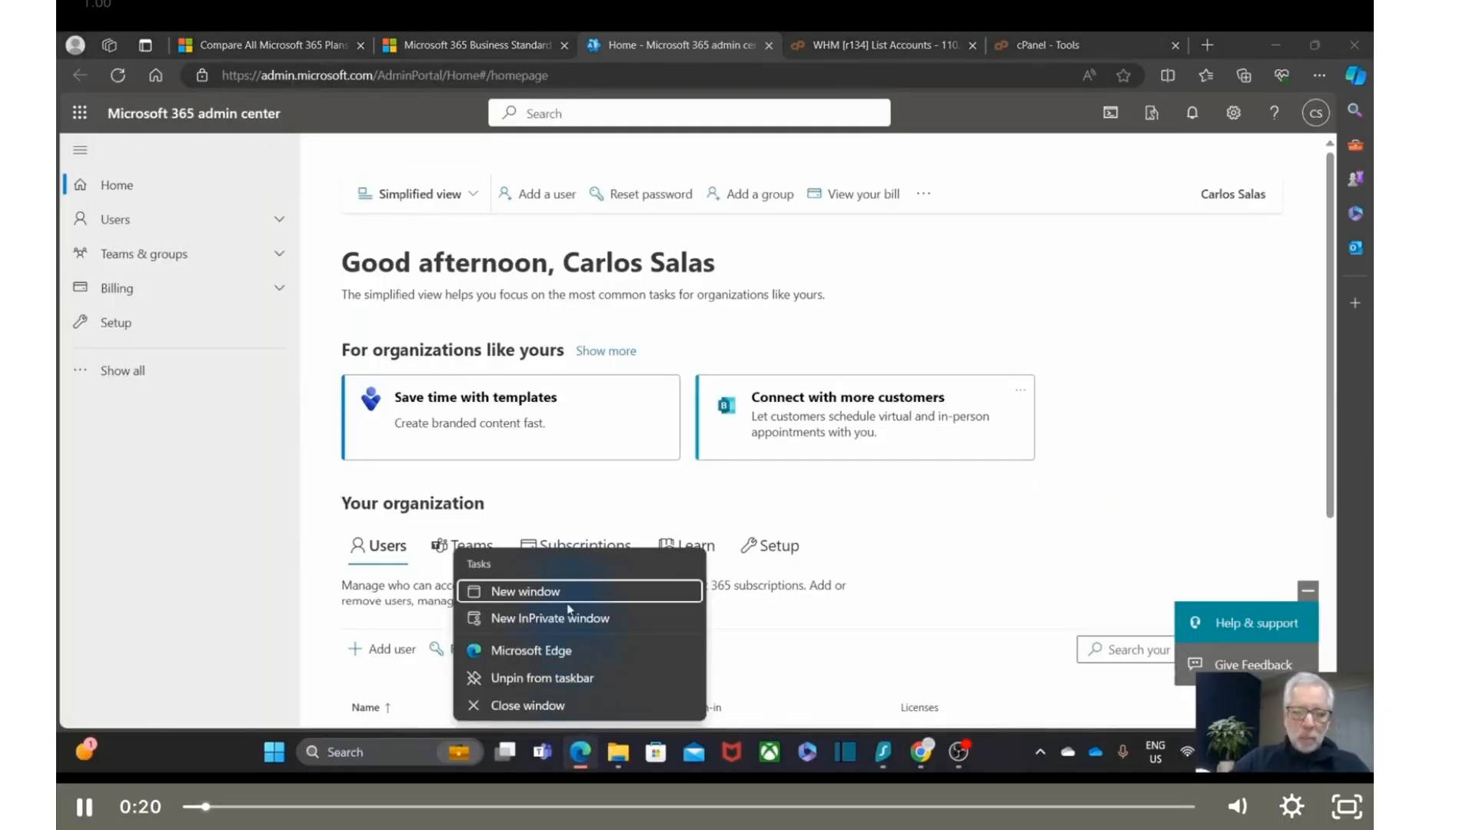
left_click(578, 619)
left_click(378, 74)
type("admin.microsoft.com")
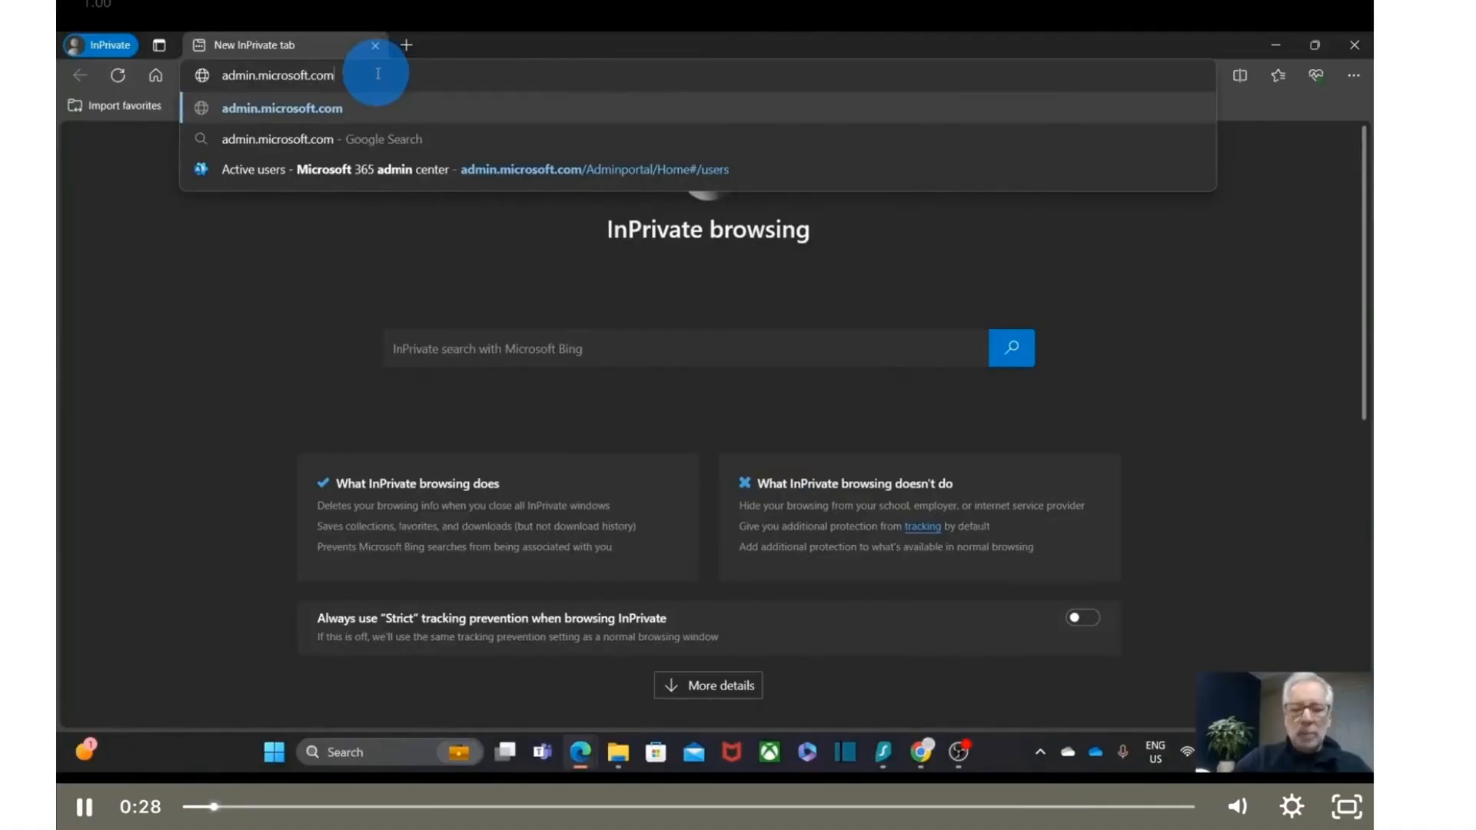
key("Return")
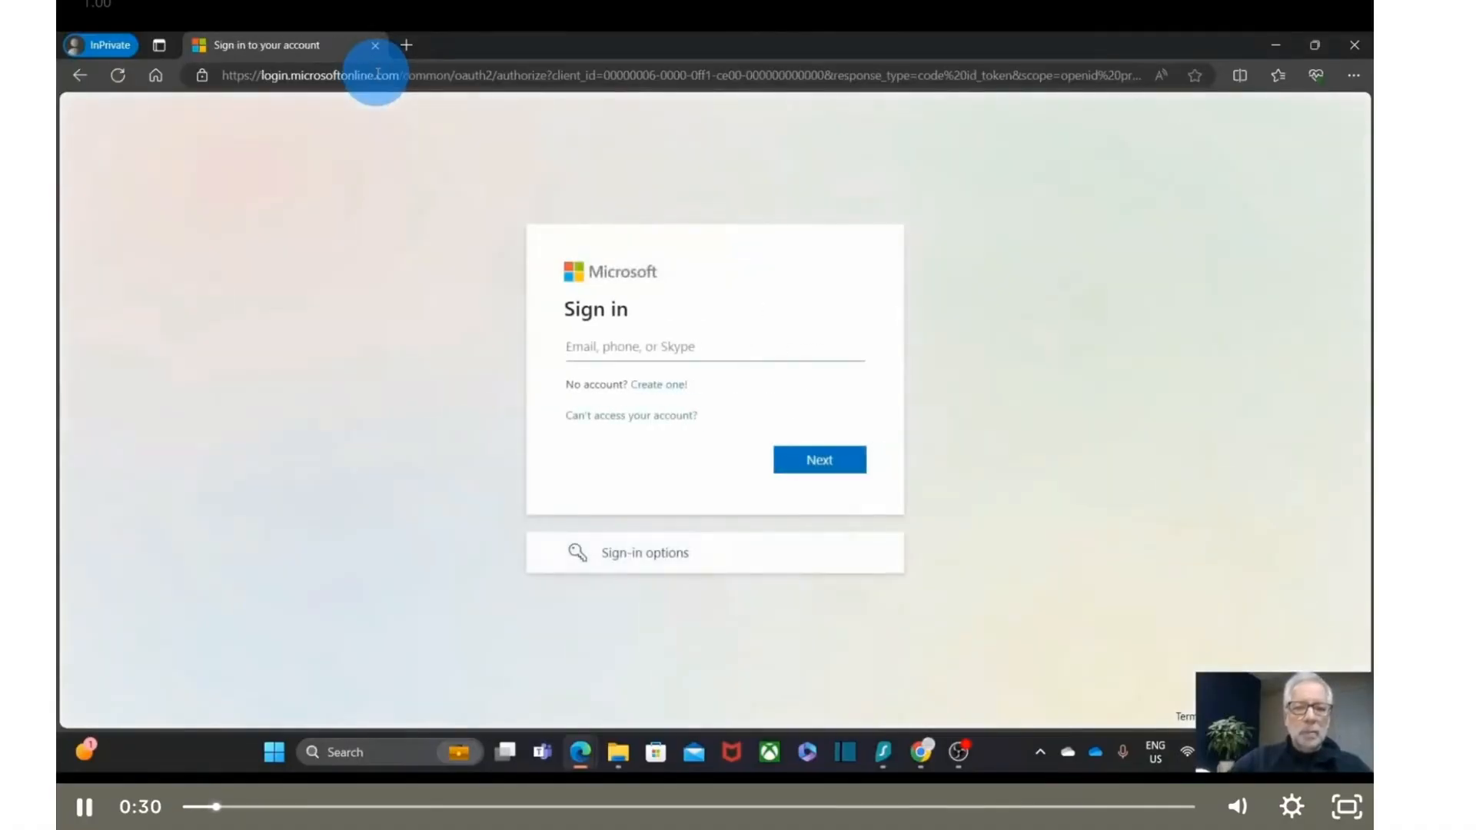
- Sign in with the saved admin account and its password, choosing to stay signed in
left_click(615, 349)
left_click(616, 349)
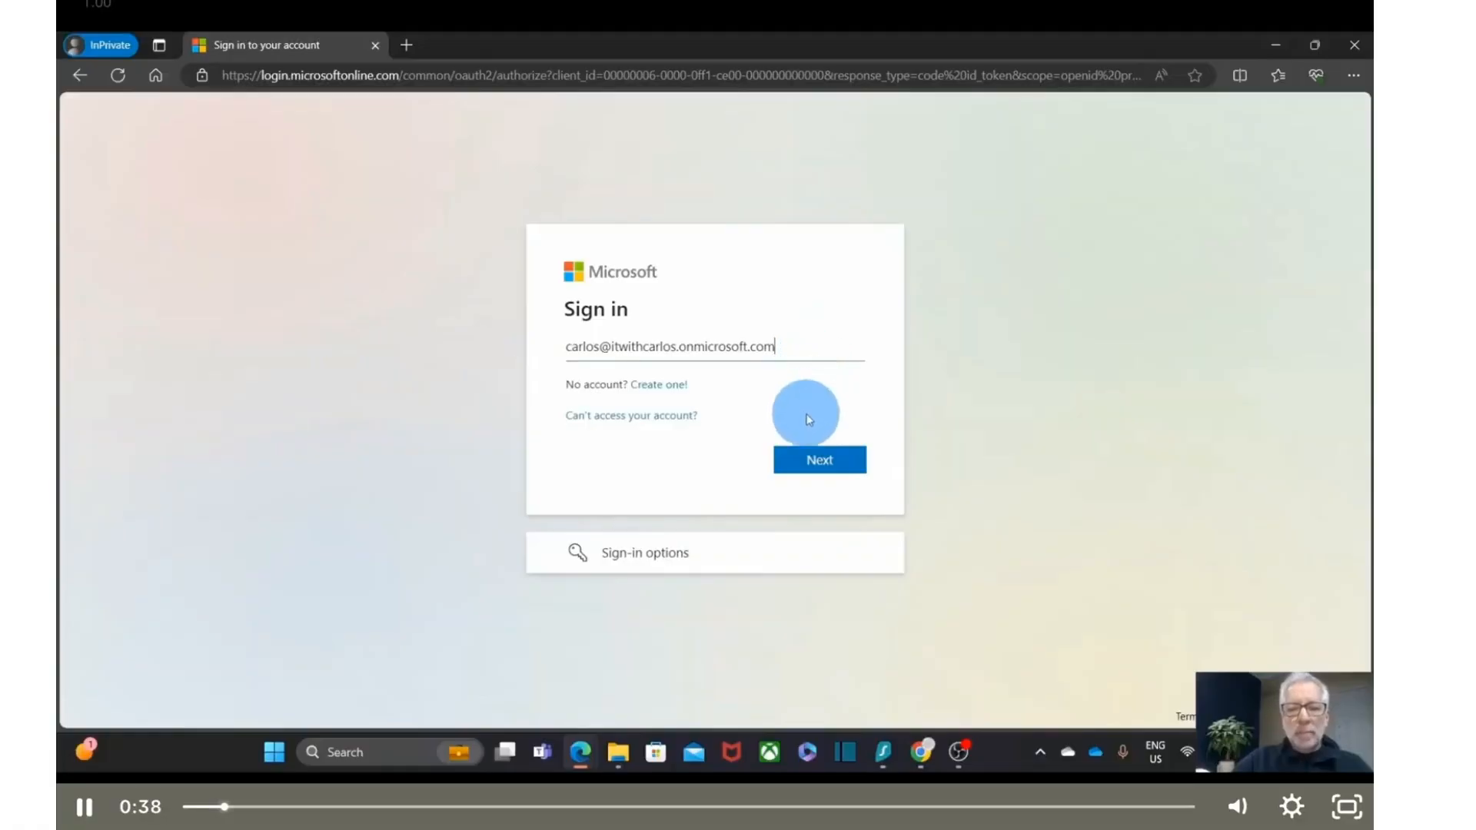
left_click(817, 462)
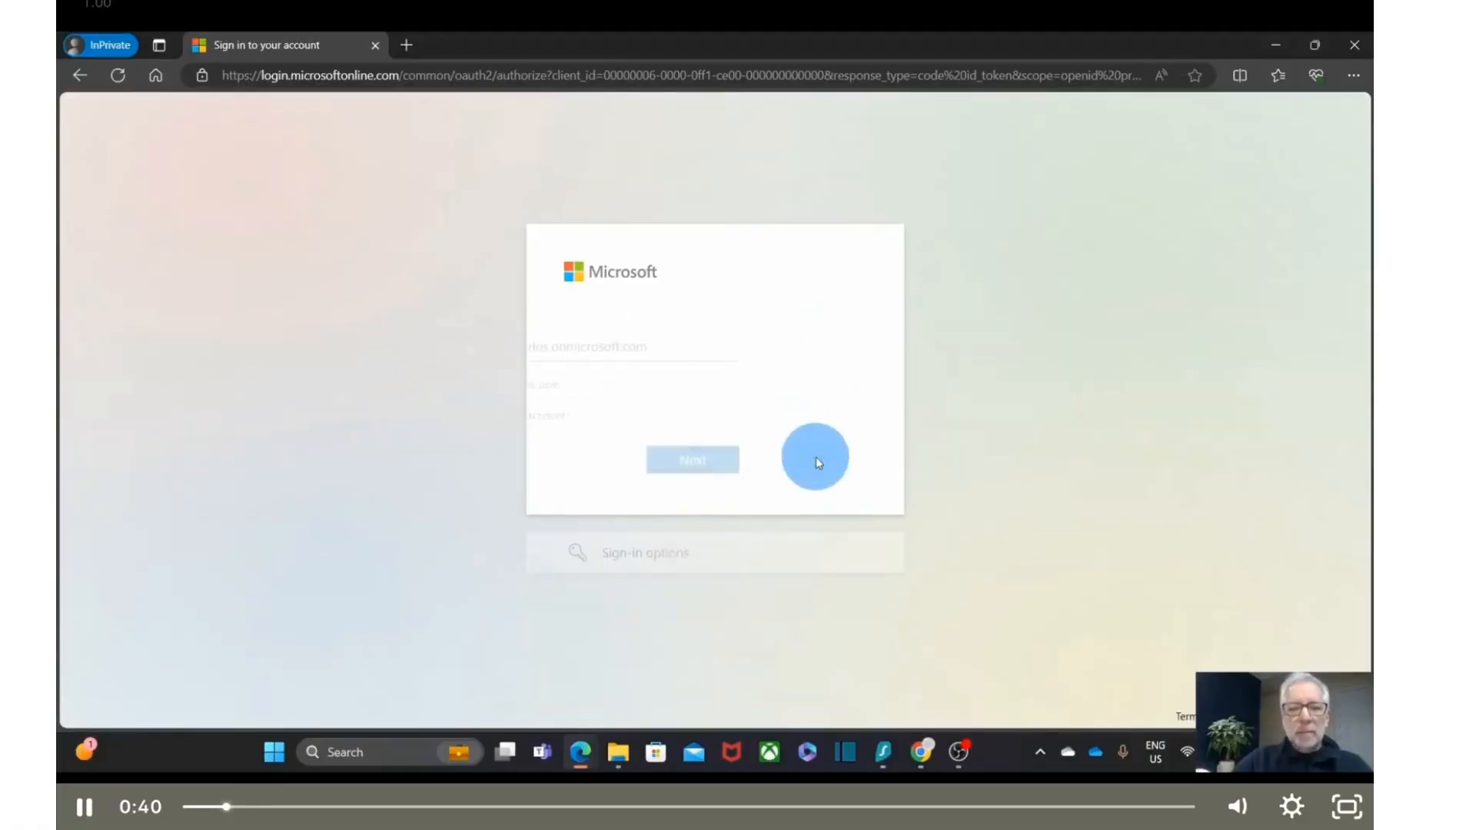
left_click(733, 402)
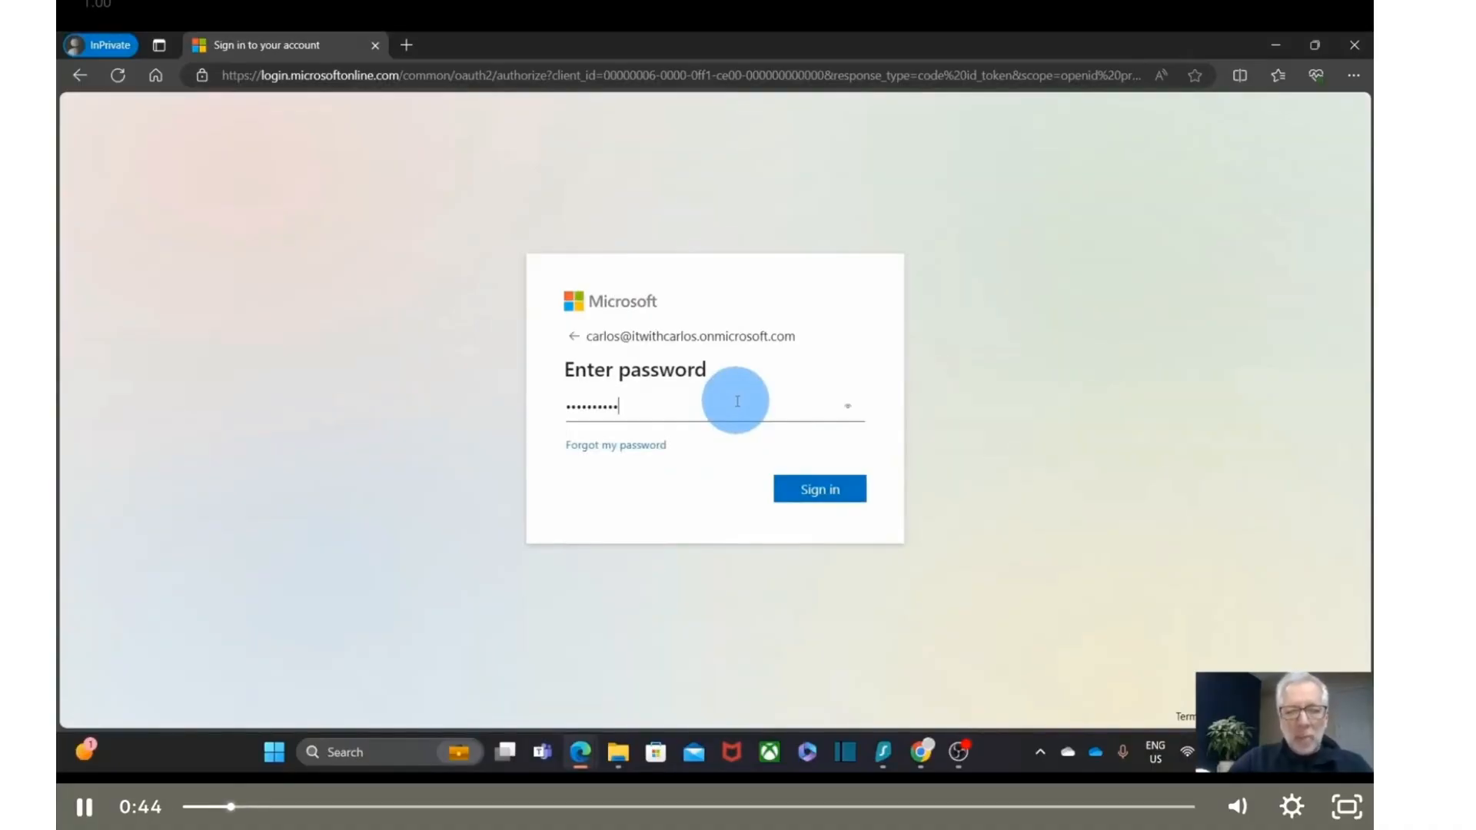
key("Return")
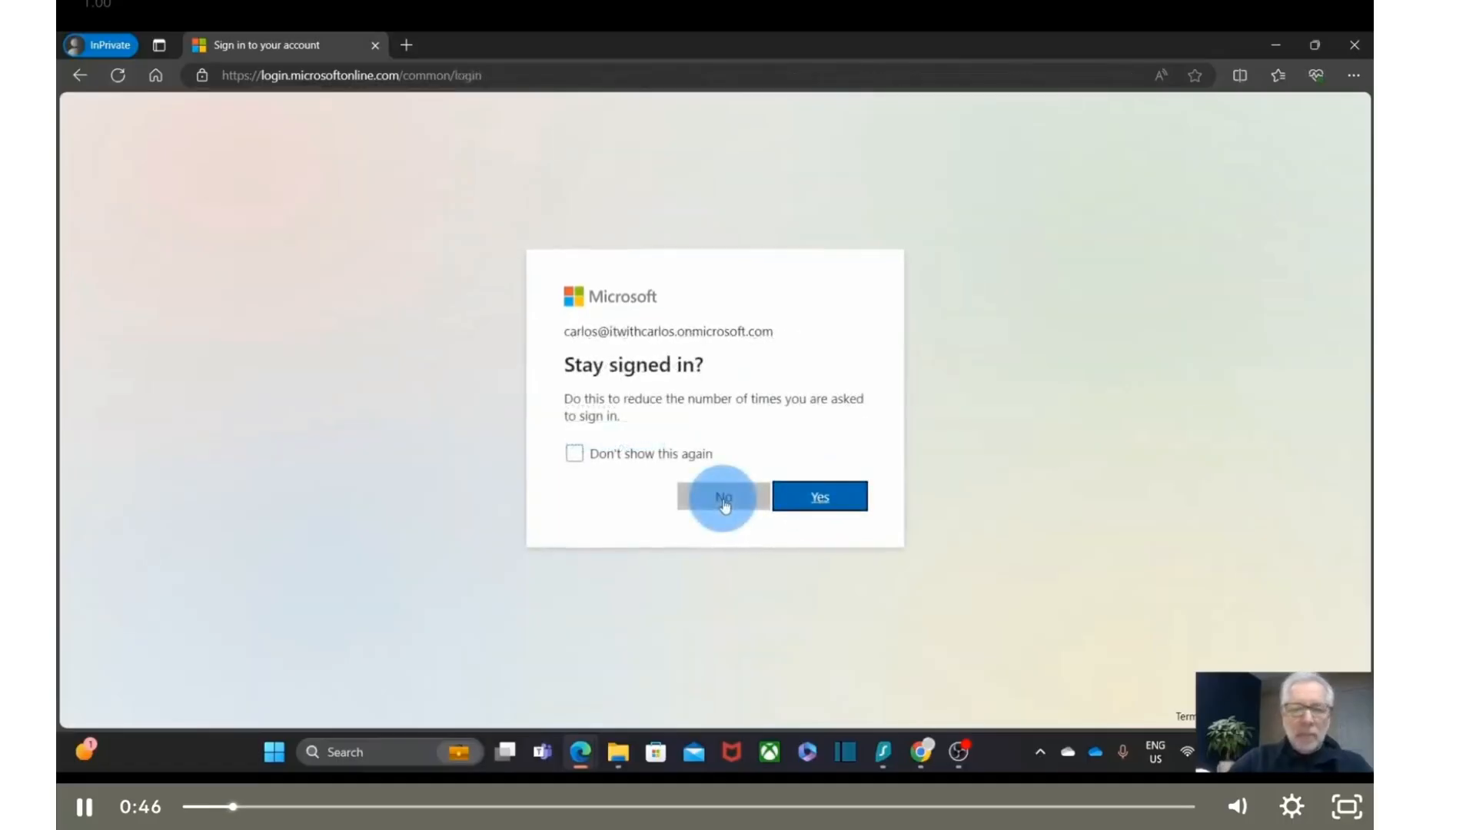
left_click(819, 501)
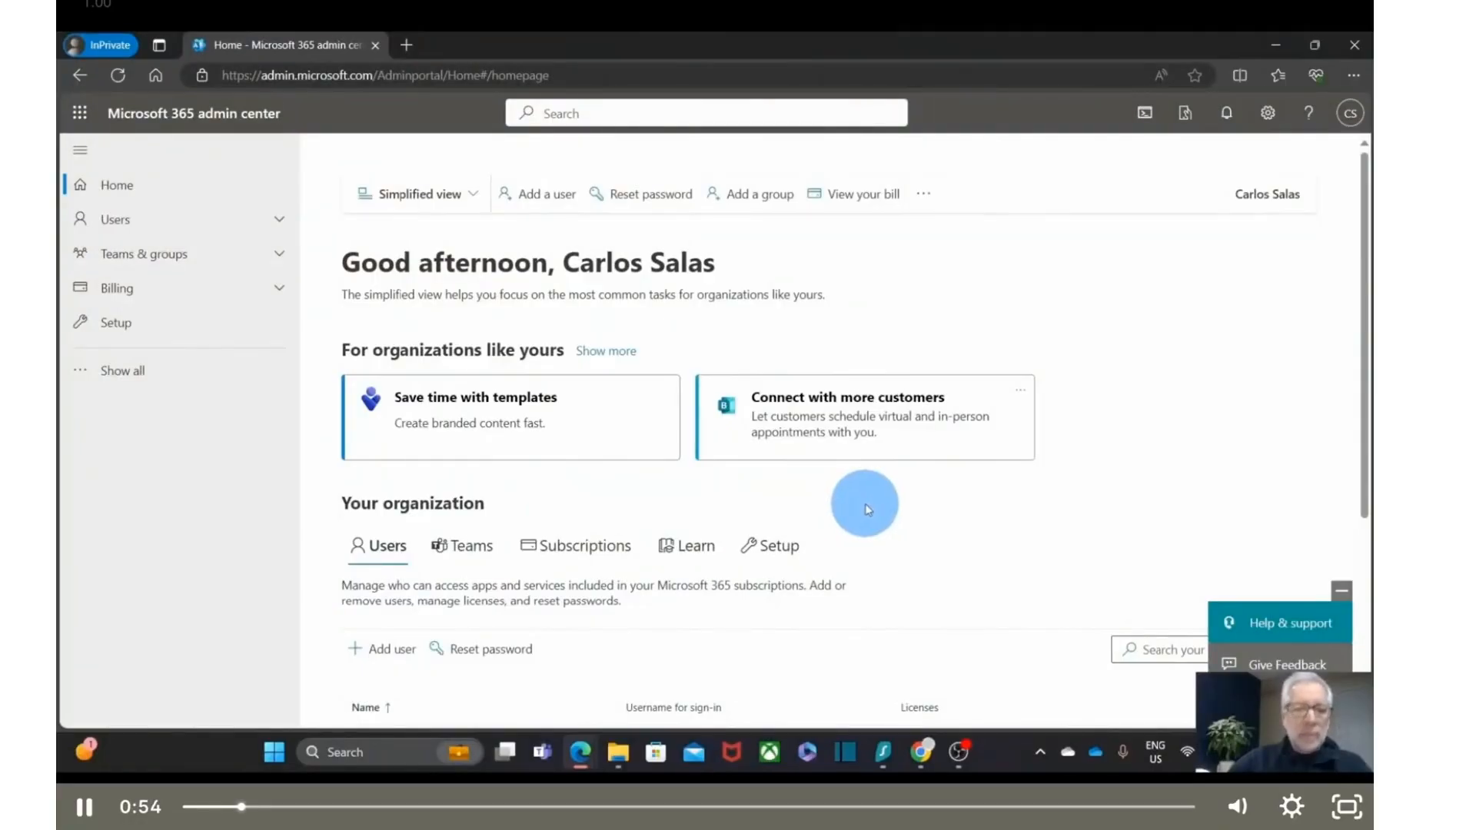
- View Active users, then show all sections and go to Settings > Domains
left_click(172, 220)
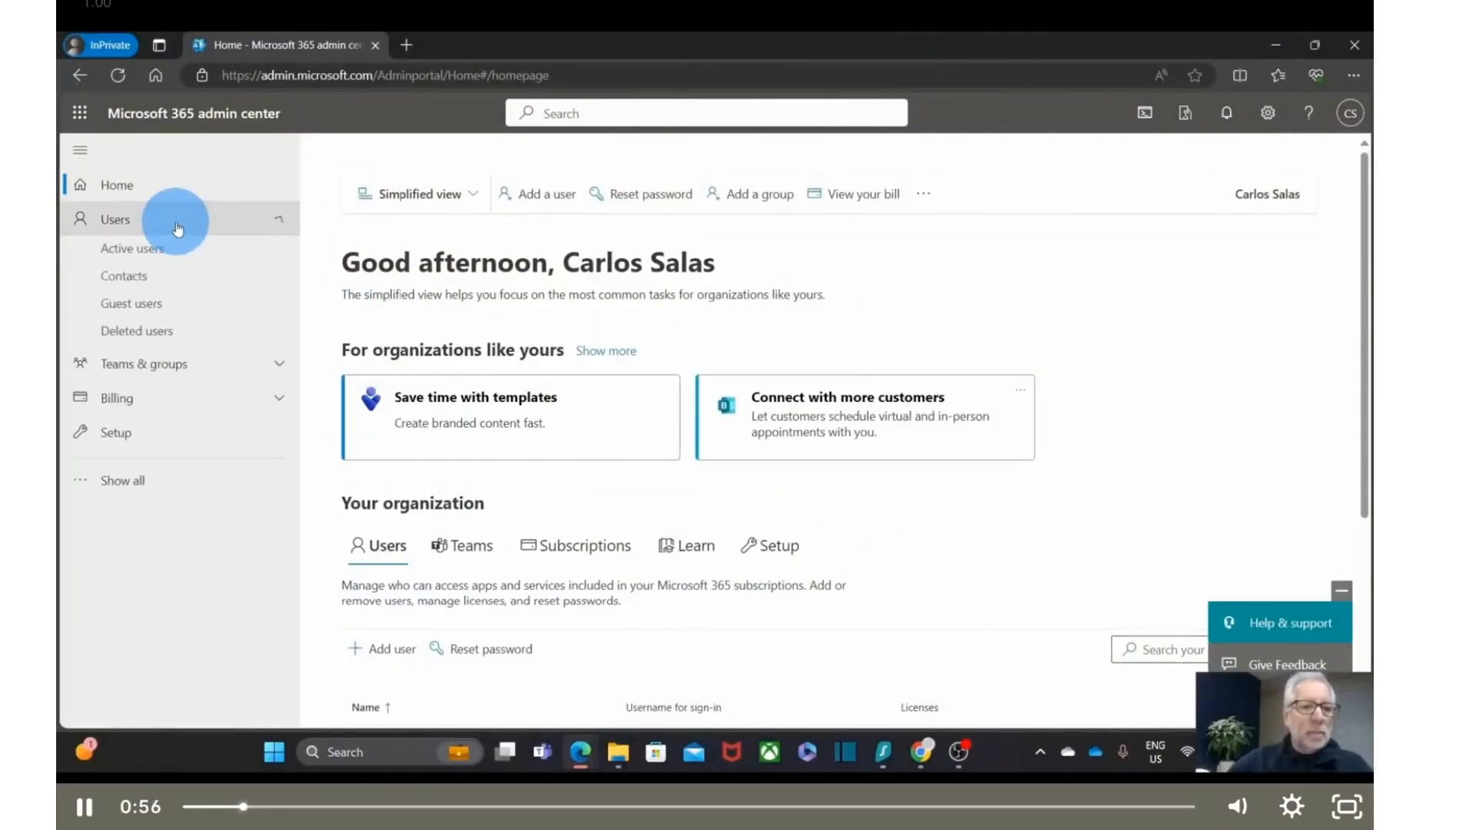
left_click(162, 262)
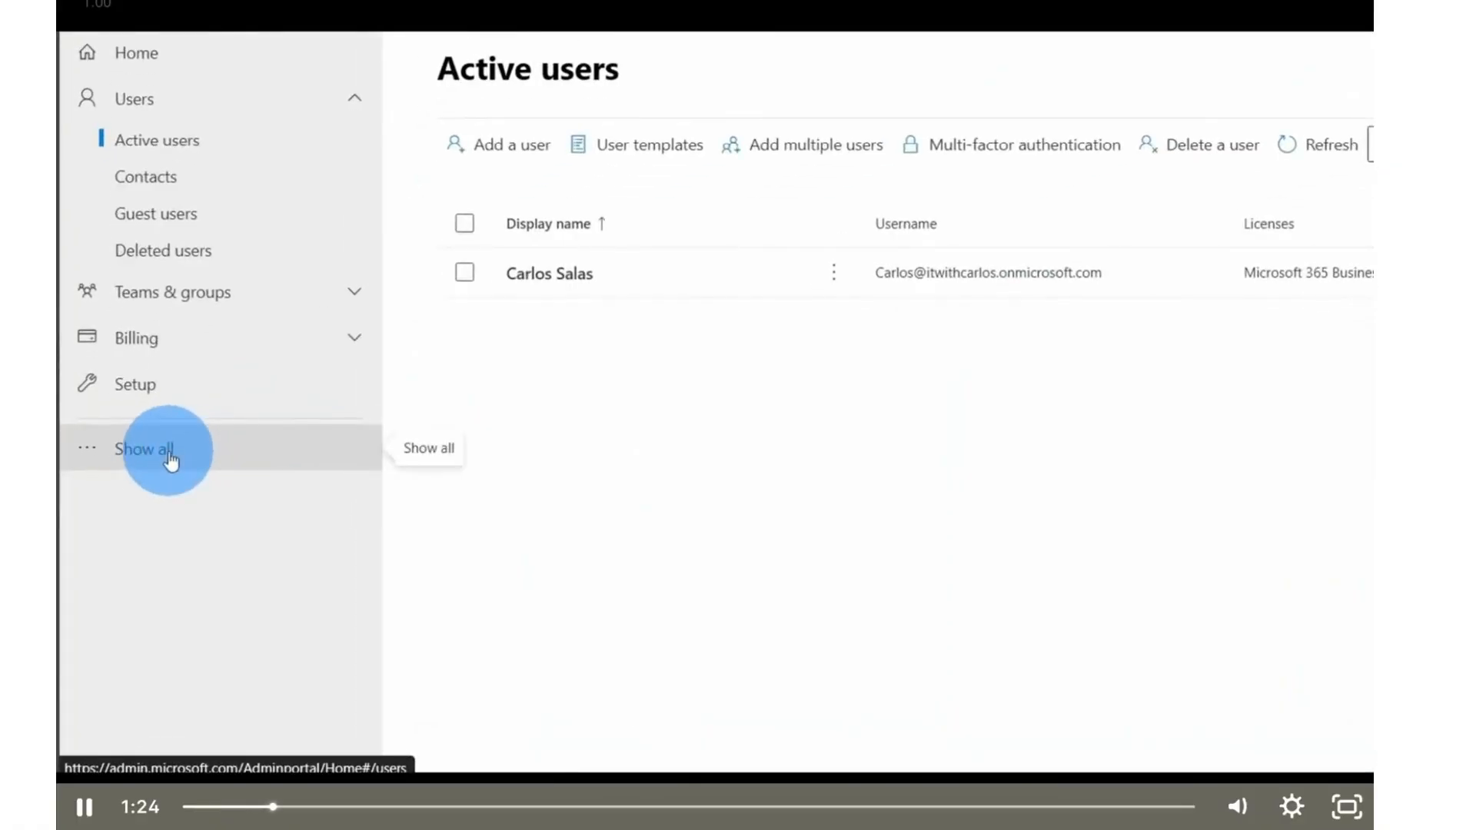
left_click(170, 457)
left_click(180, 541)
left_click(182, 575)
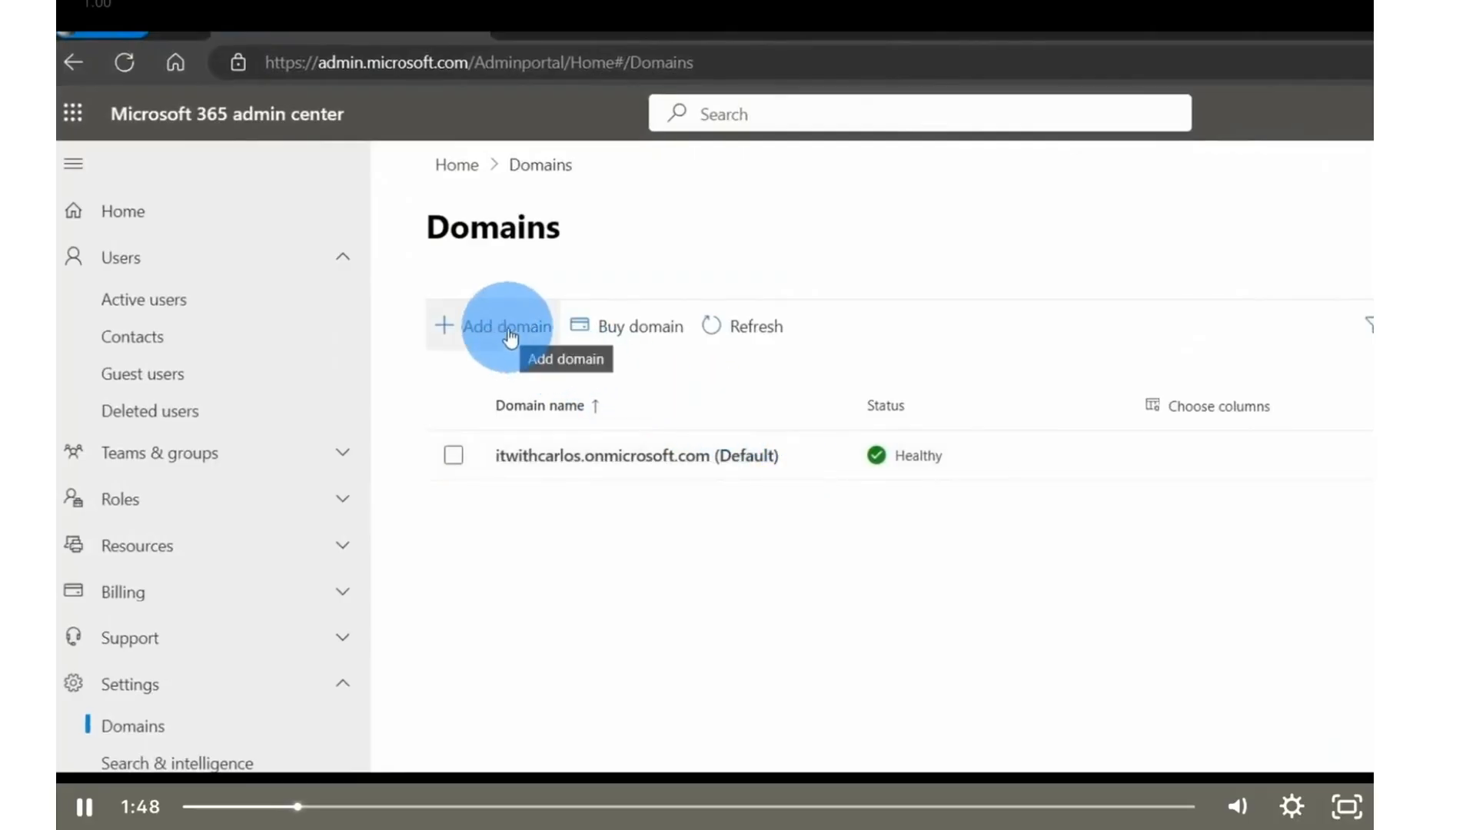
- Start adding a domain and enter itwithcarlos.xyz as the domain name
left_click(509, 336)
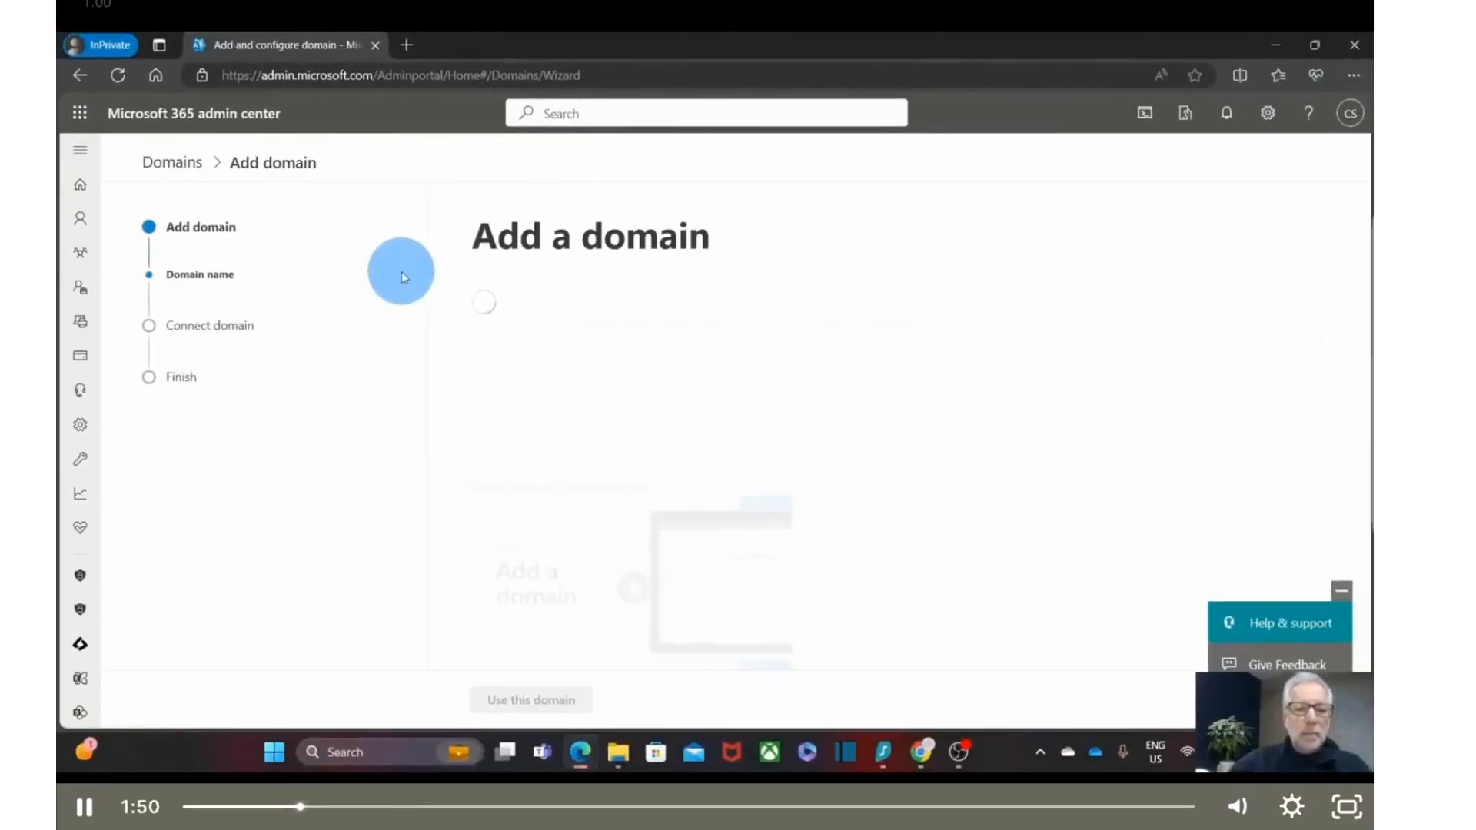
type("it")
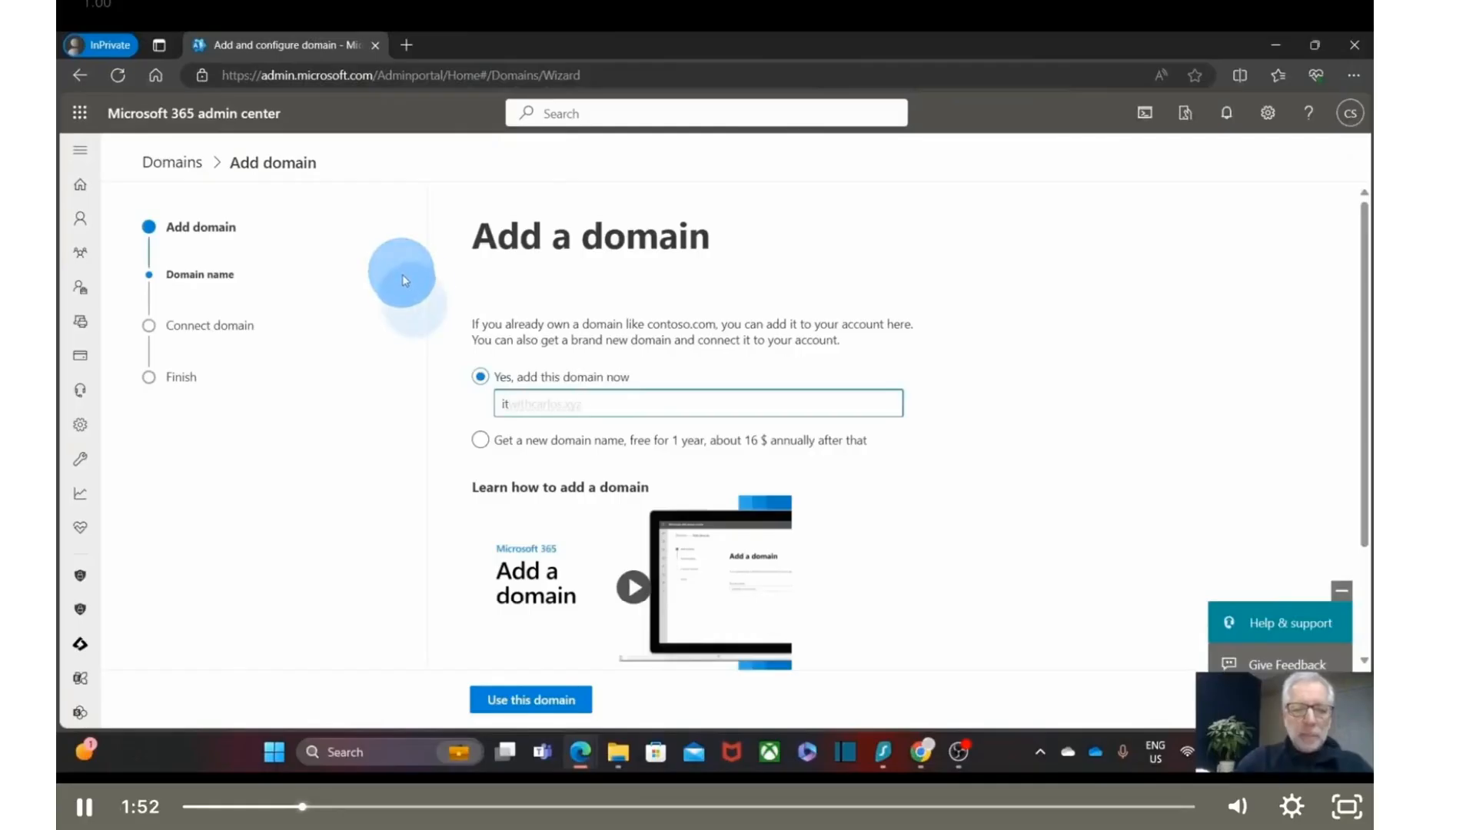
type("withcarlos.xyz")
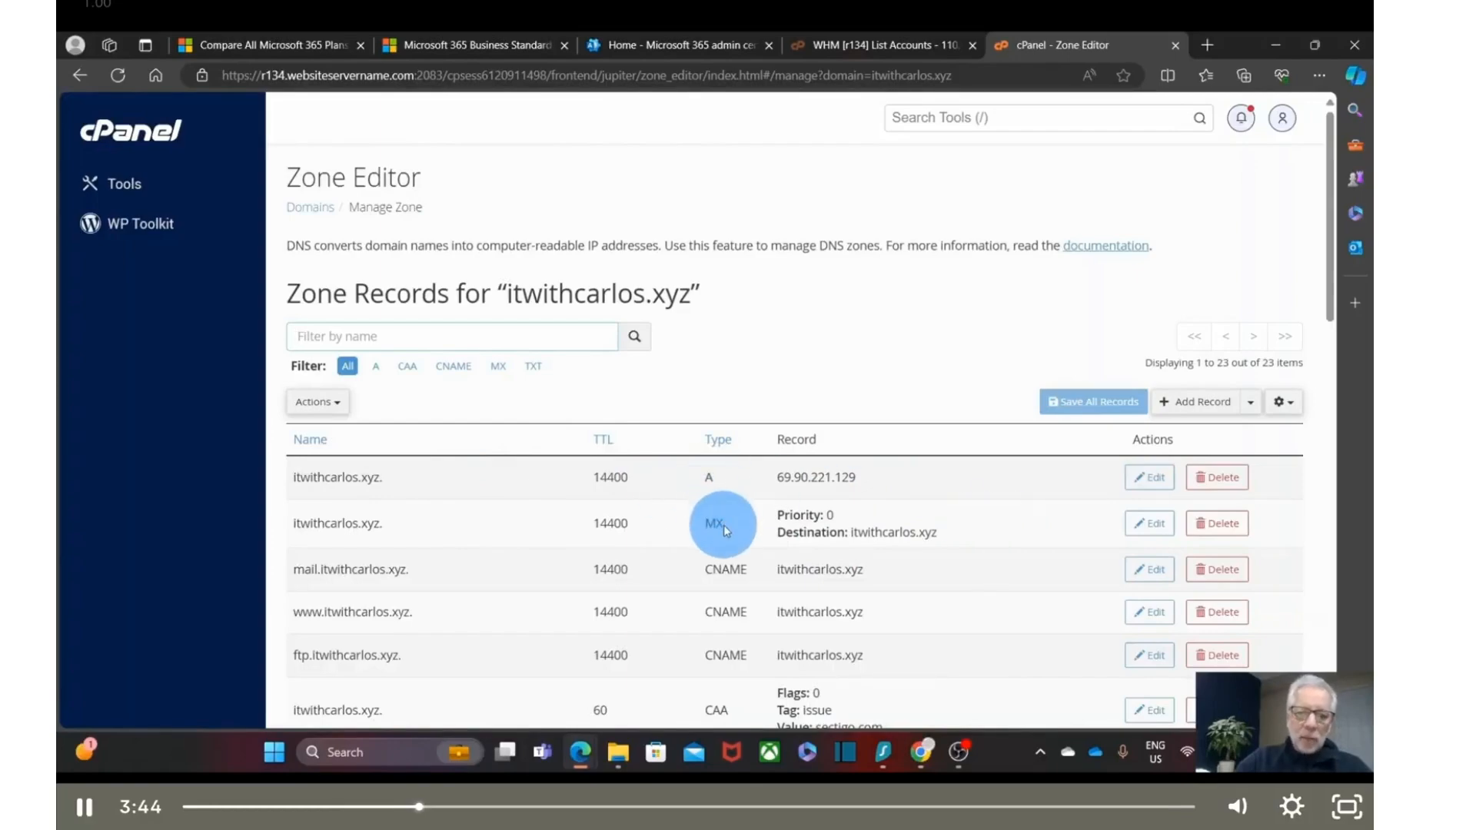
- Add a TXT record with the MS= verification value to the itwithcarlos.xyz zone
scroll(731, 603, "down", 3)
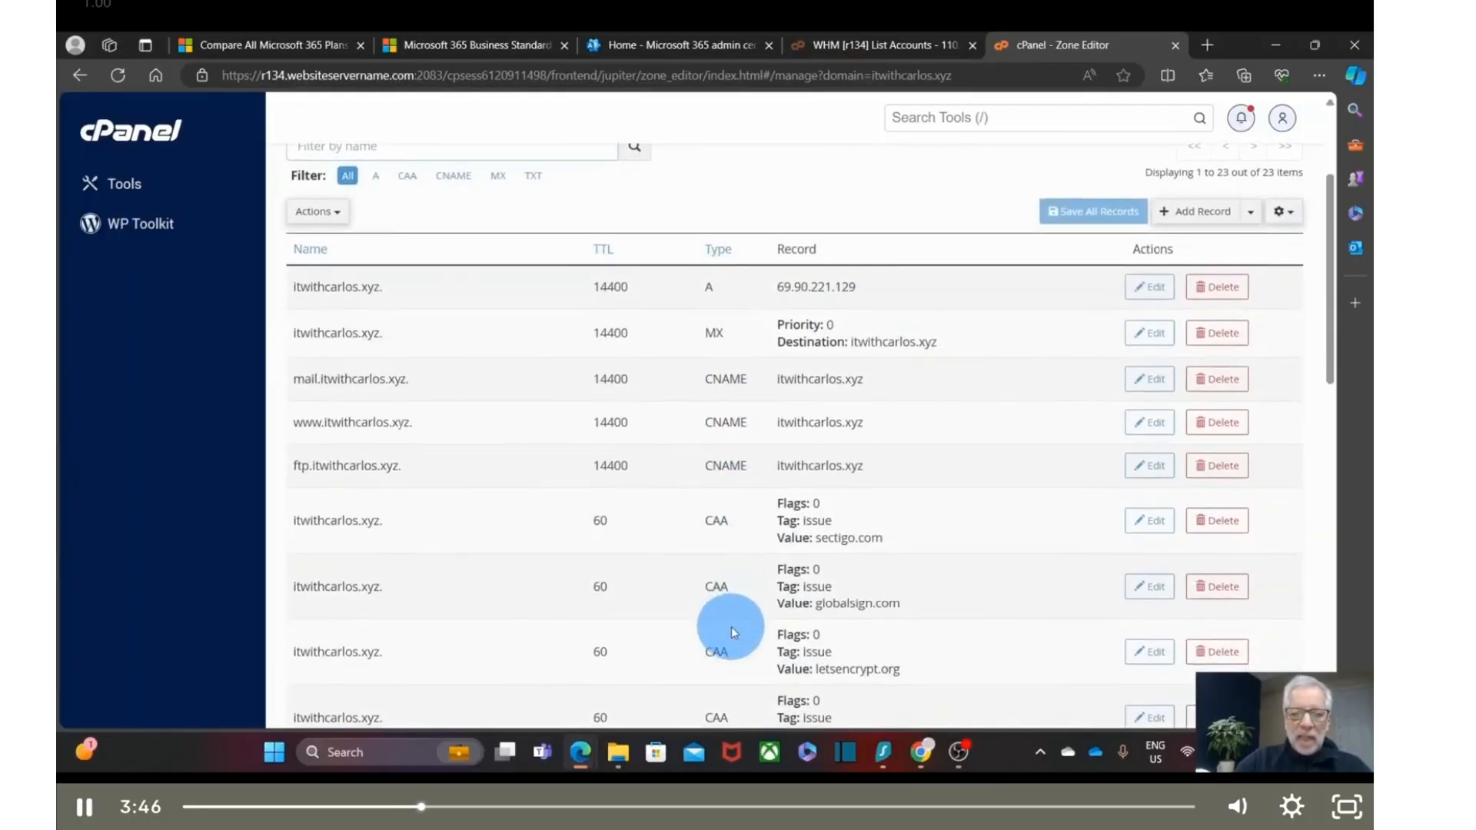
scroll(731, 626, "down", 10)
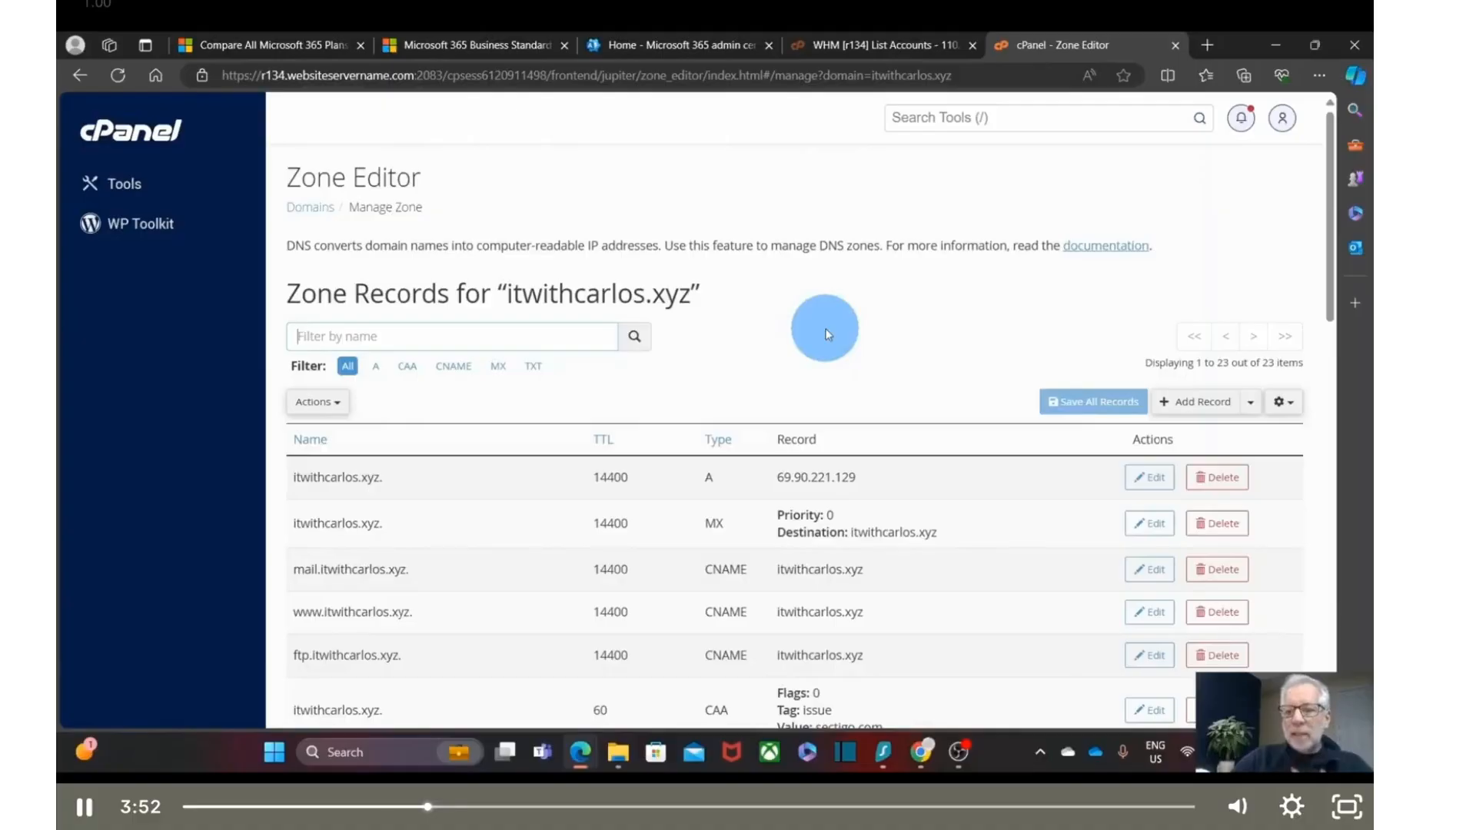
left_click(1204, 405)
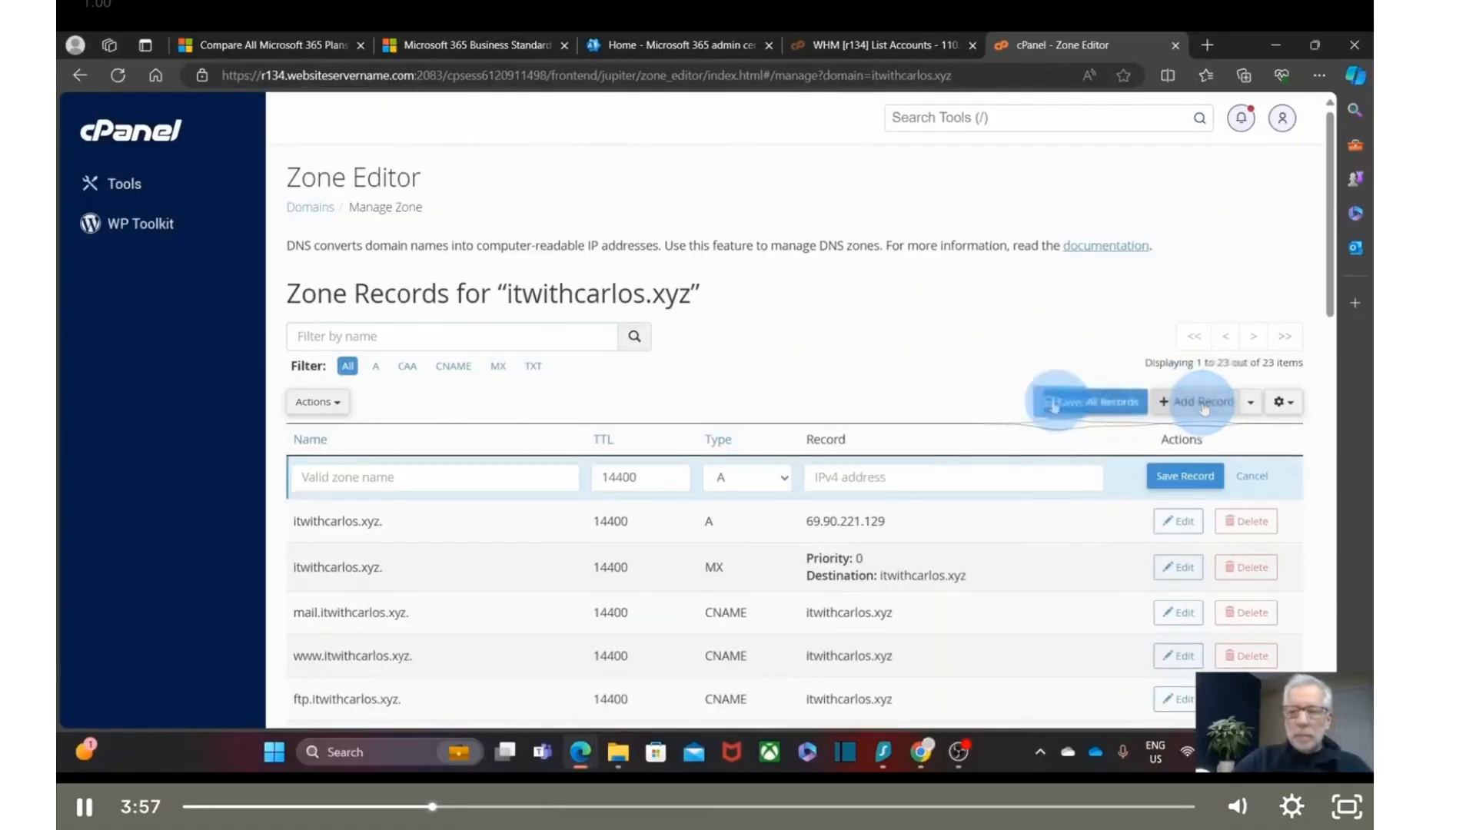
left_click(787, 483)
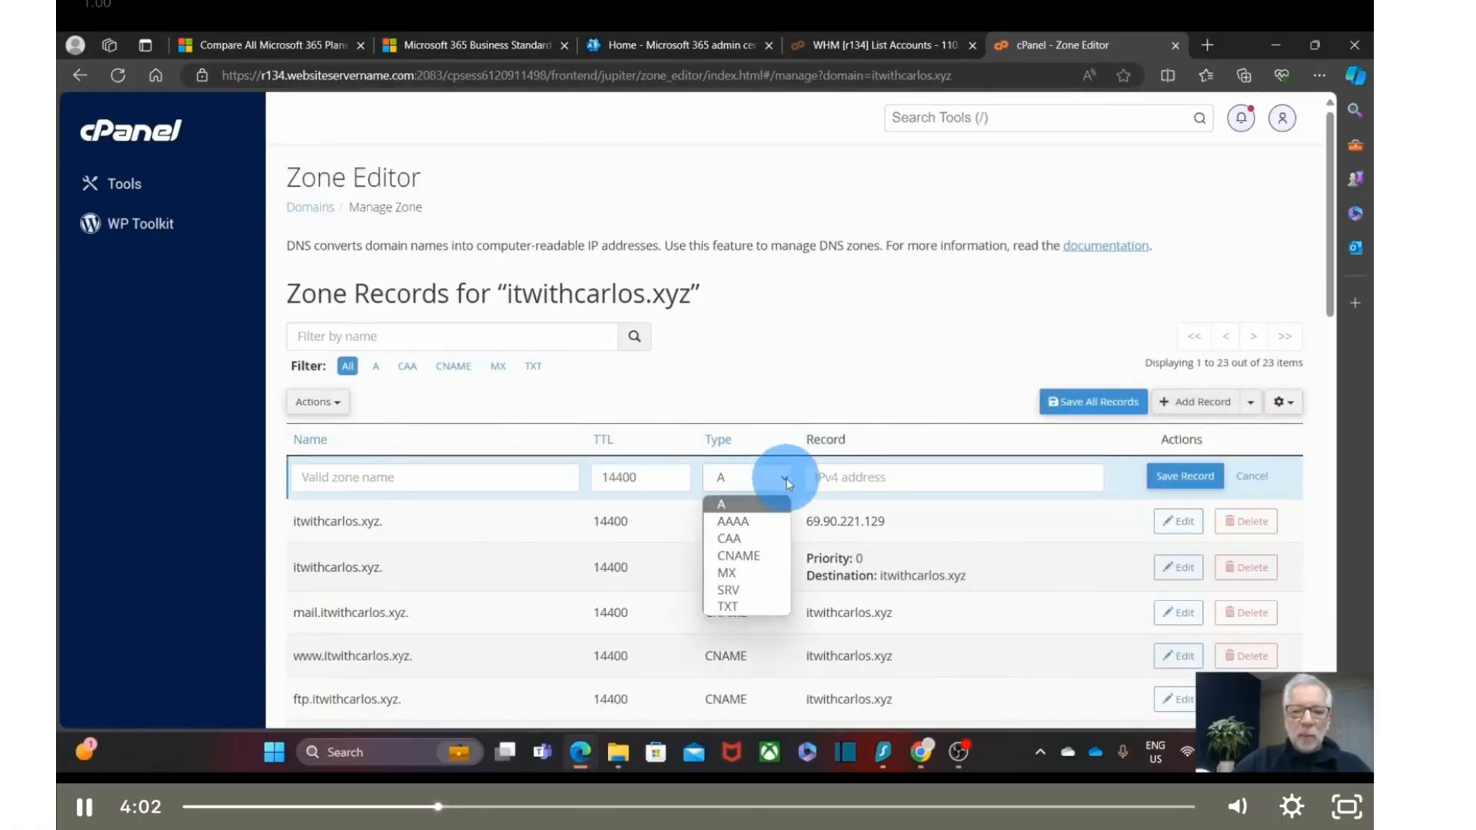
left_click(742, 606)
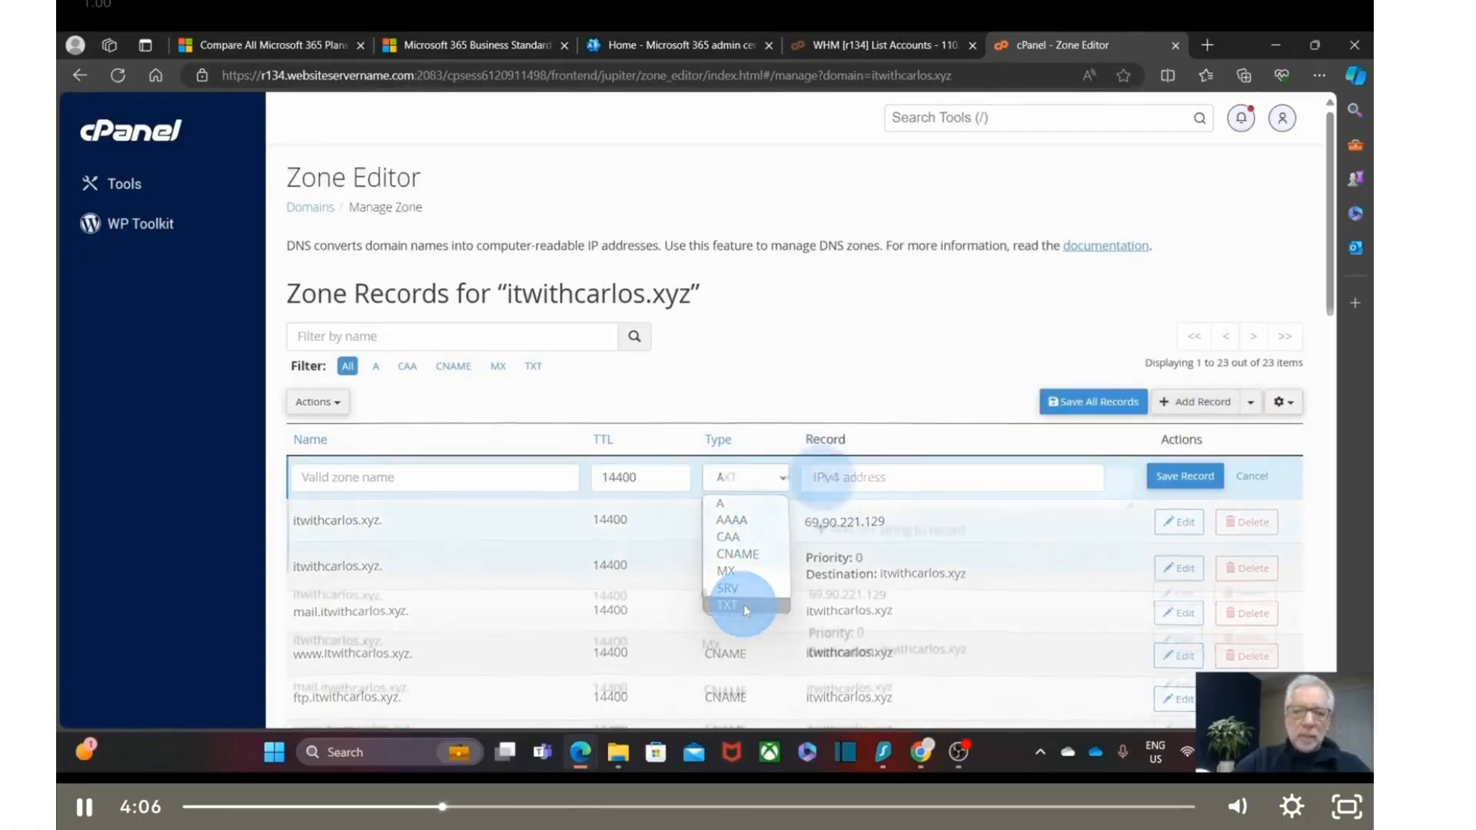
left_click(823, 477)
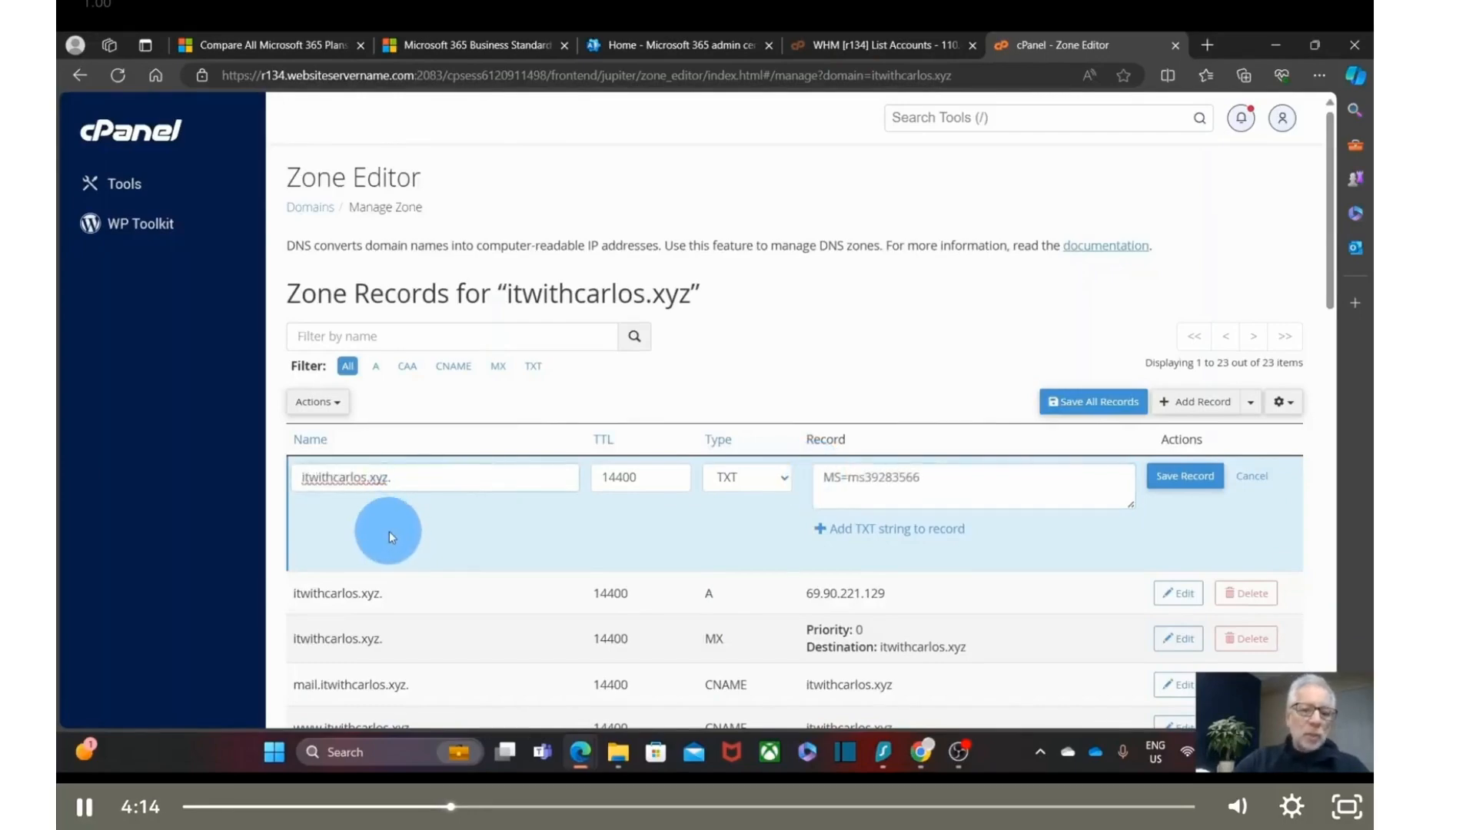
left_click(1184, 479)
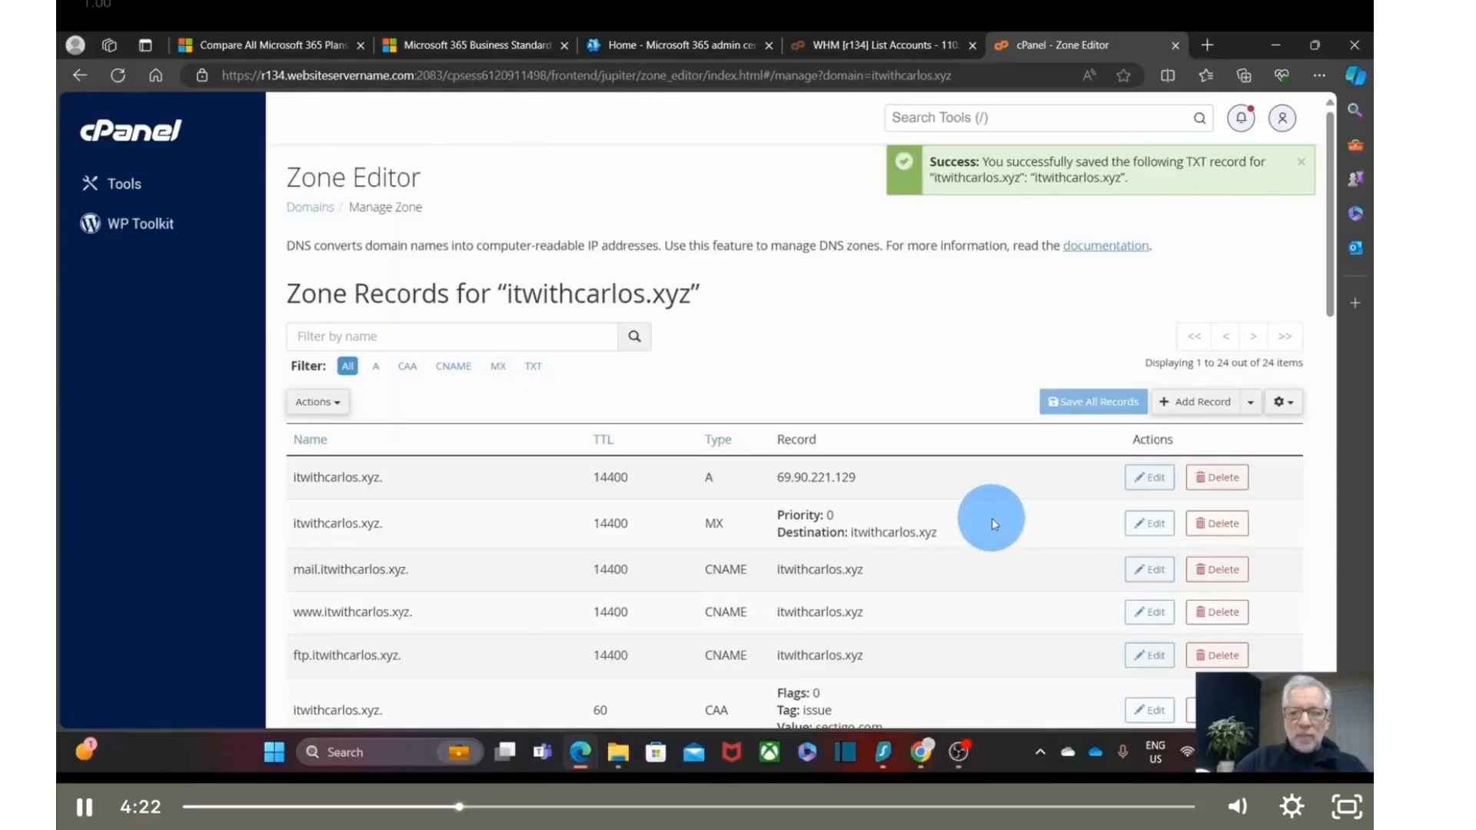
- Confirm the saved TXT record in the zone list, then return to the Microsoft 365 domain setup
scroll(991, 519, "down", 6)
scroll(990, 519, "down", 5)
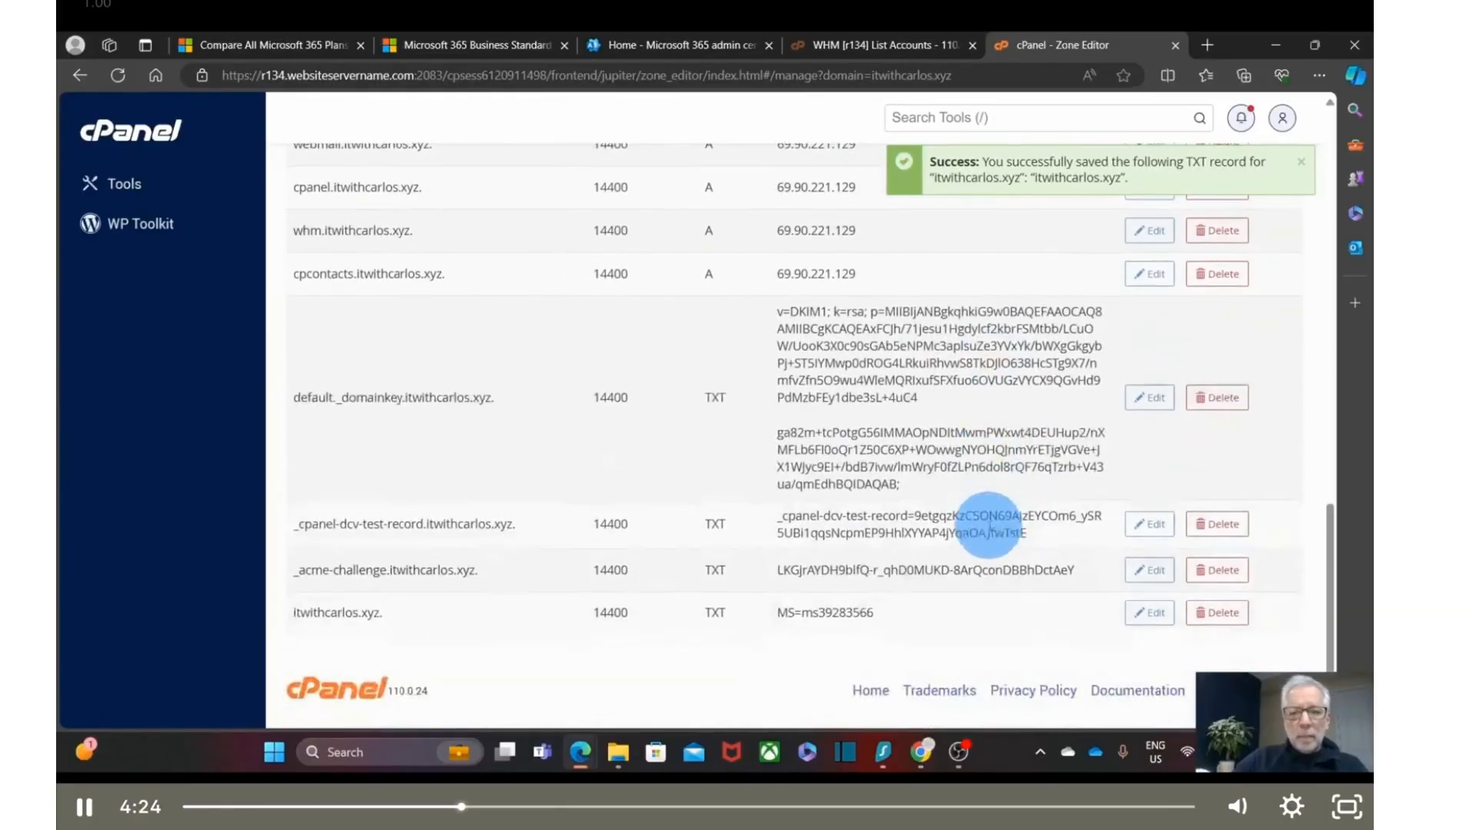
left_click_drag(874, 612, 290, 614)
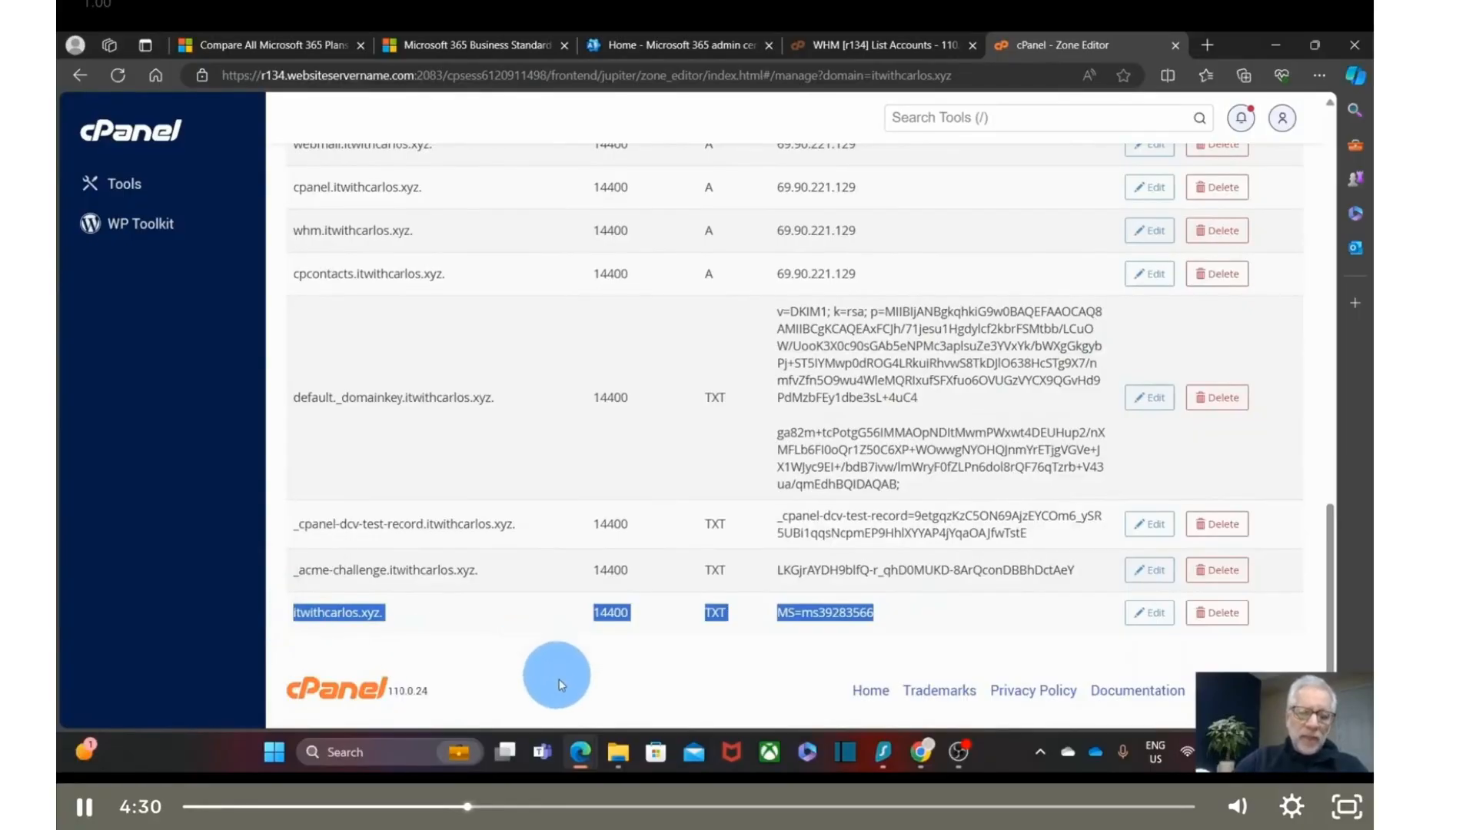
left_click(581, 751)
left_click(669, 670)
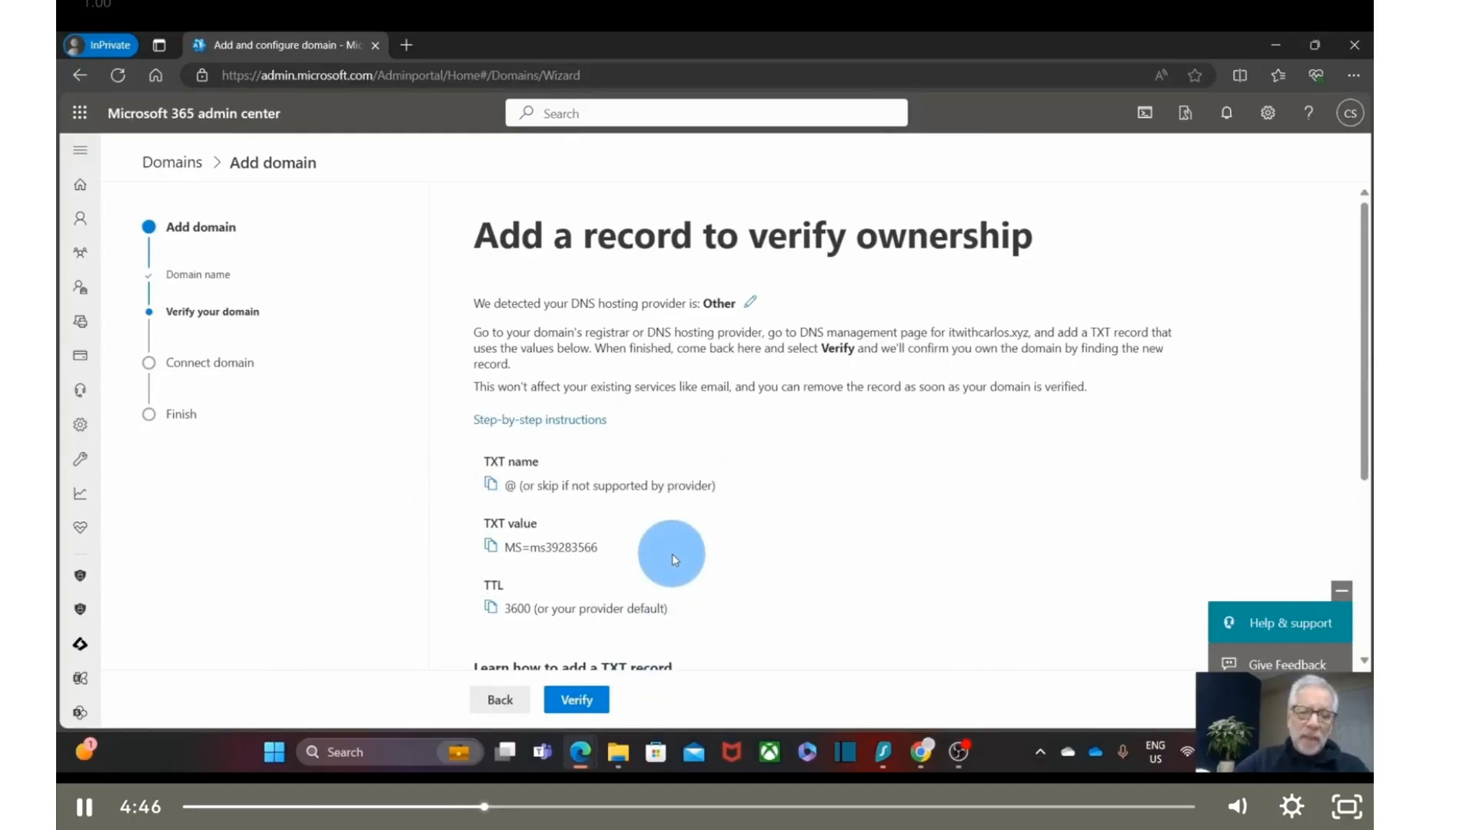
- Verify ownership of itwithcarlos.xyz using the added TXT record
left_click(584, 703)
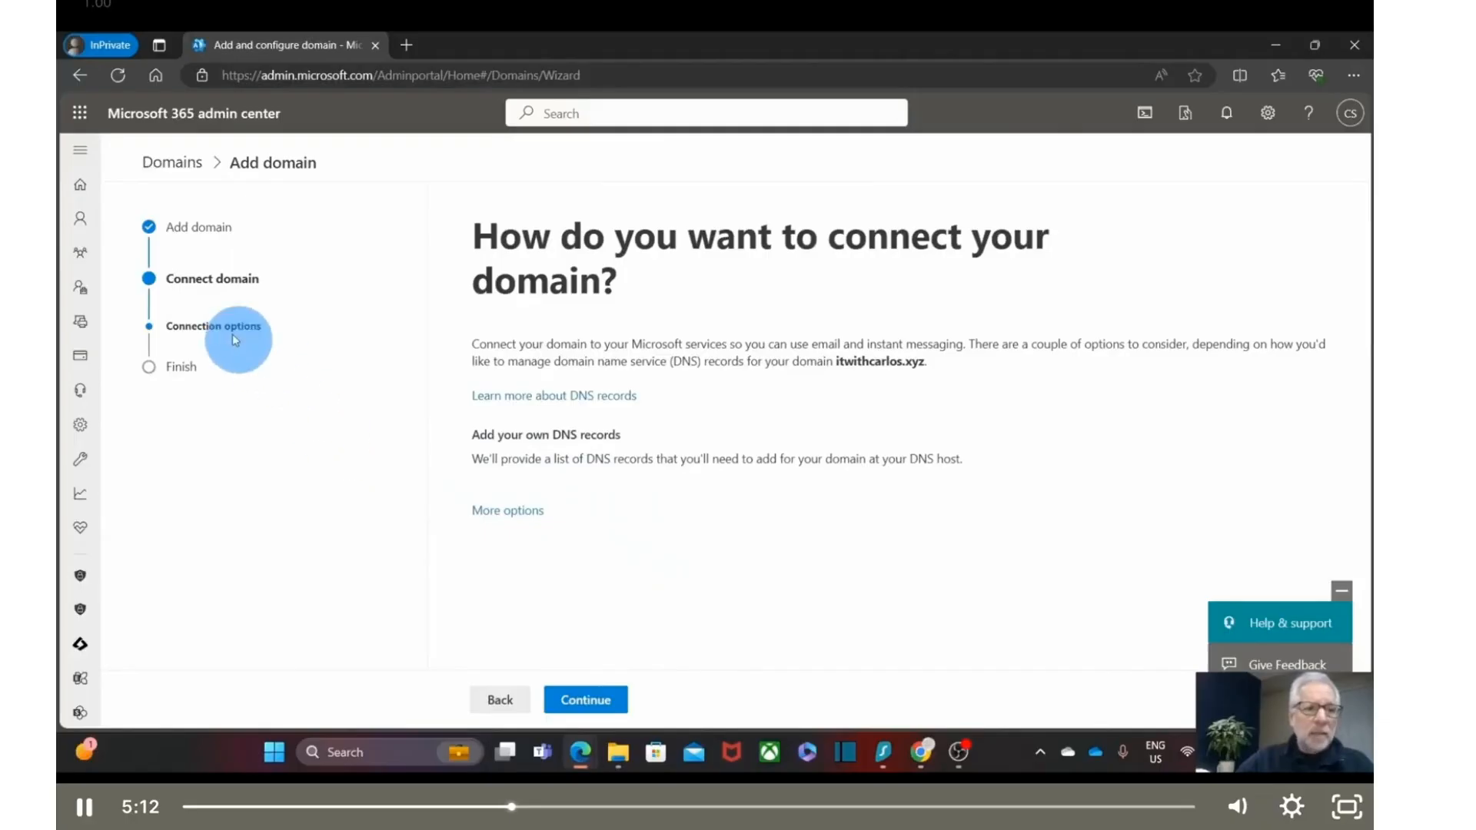
- Show all three connection options, leaving 'Add your own DNS records' selected
mouse_move(86, 222)
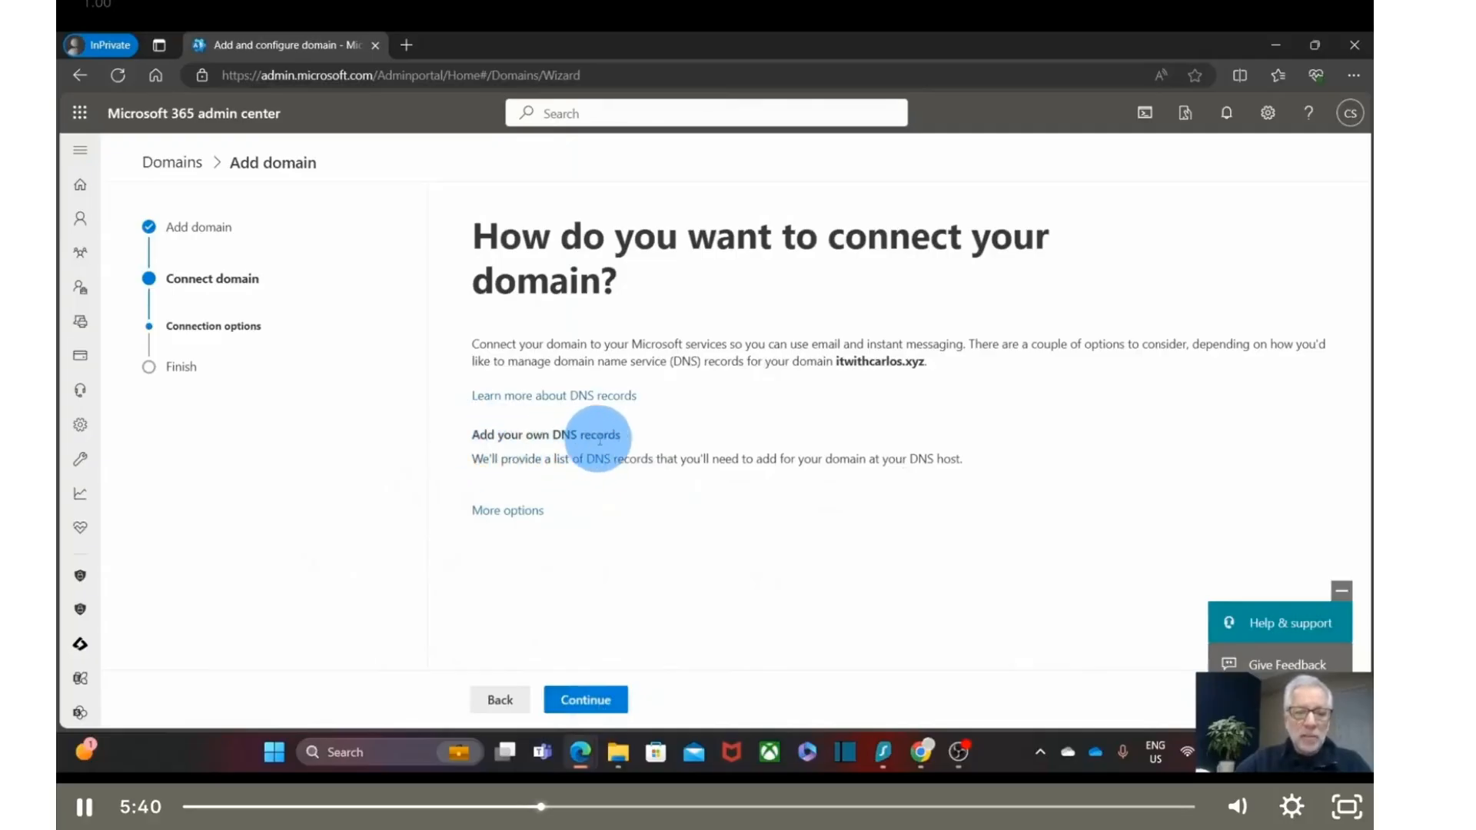
left_click(521, 513)
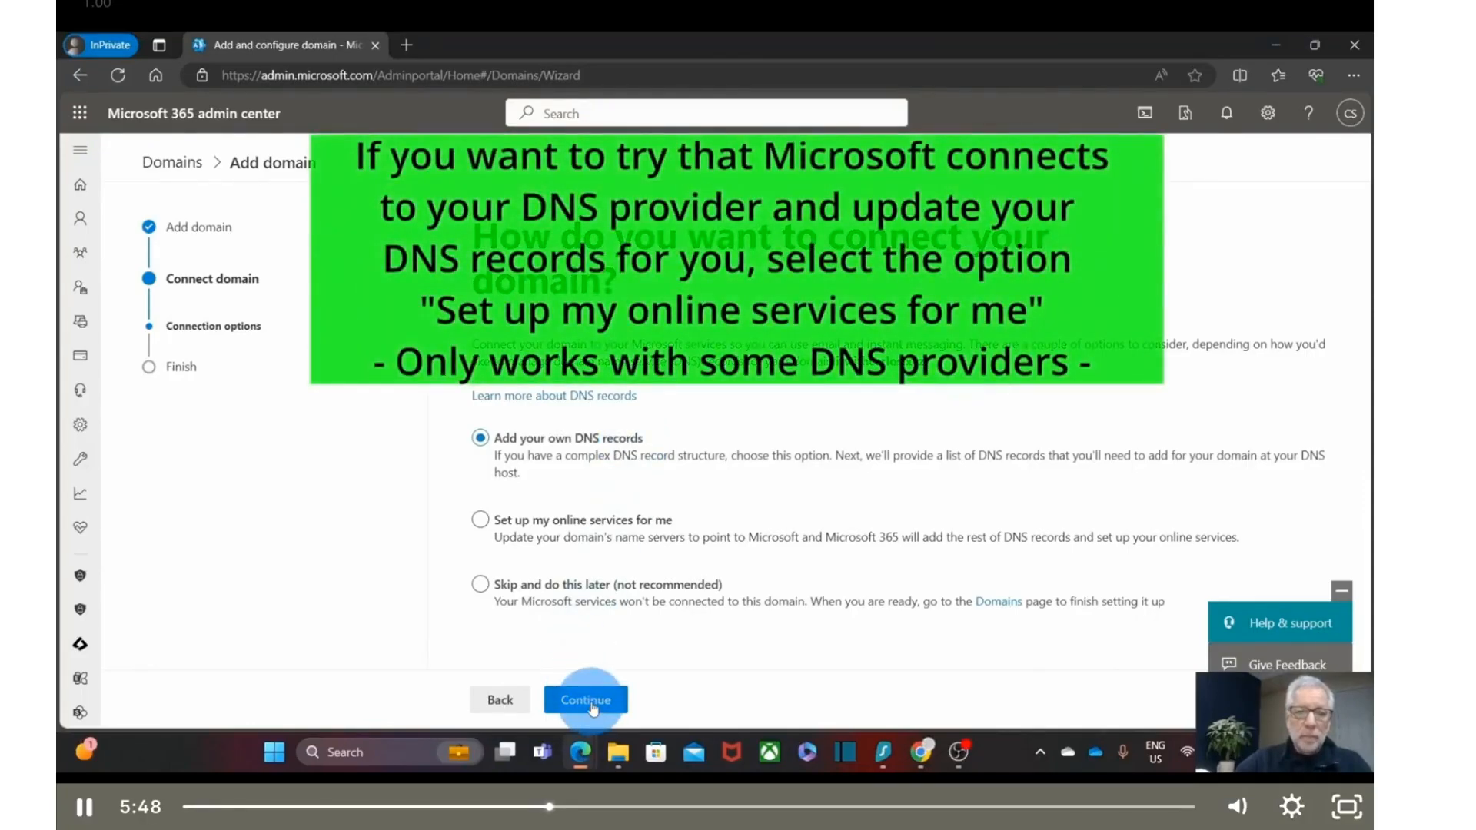
- Continue to Add DNS records and expand the expected MX, CNAME and TXT records
left_click(593, 708)
scroll(778, 556, "down", 2)
scroll(778, 557, "down", 3)
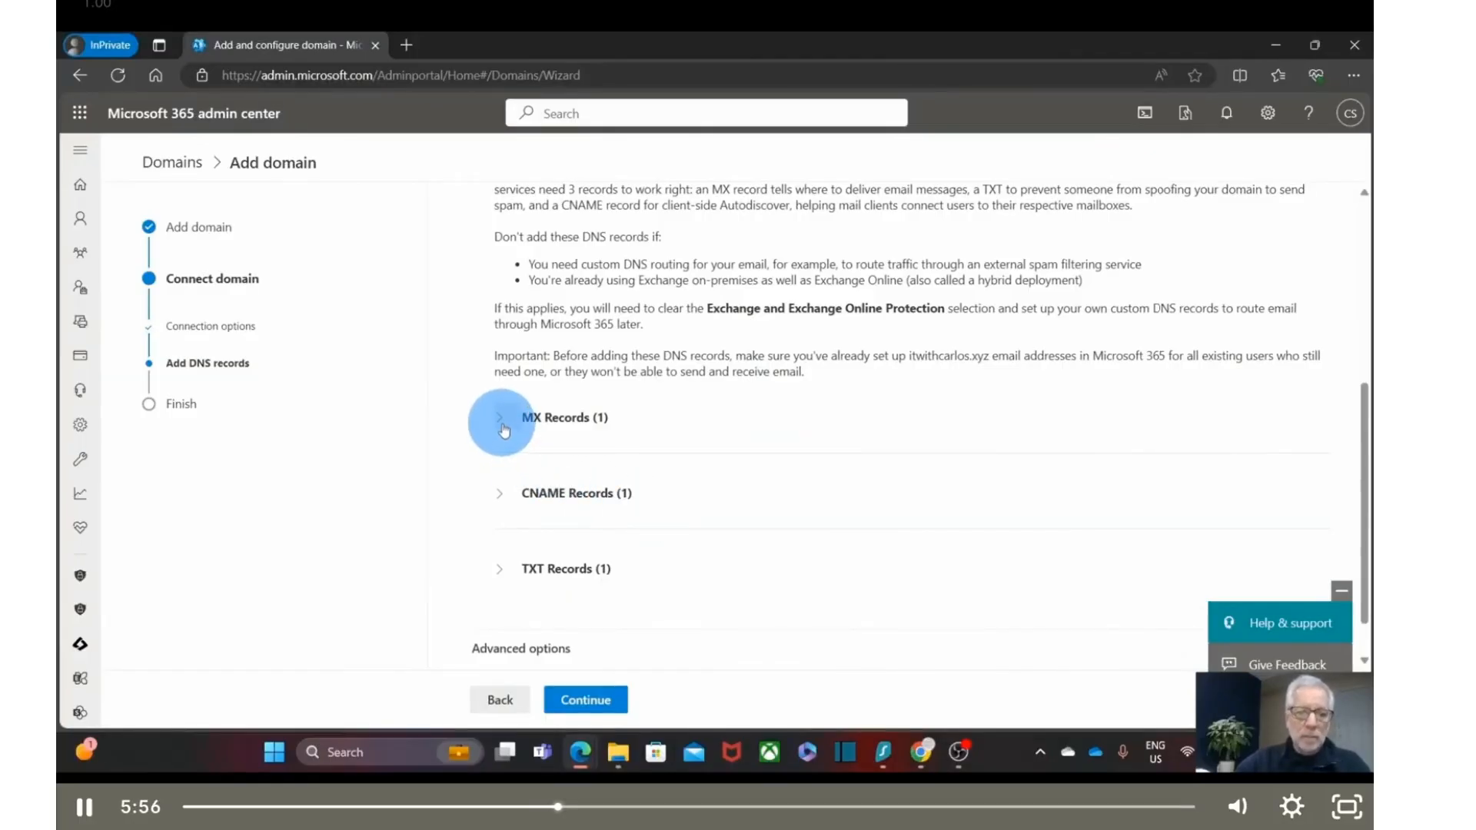
left_click(501, 423)
scroll(503, 487, "down", 2)
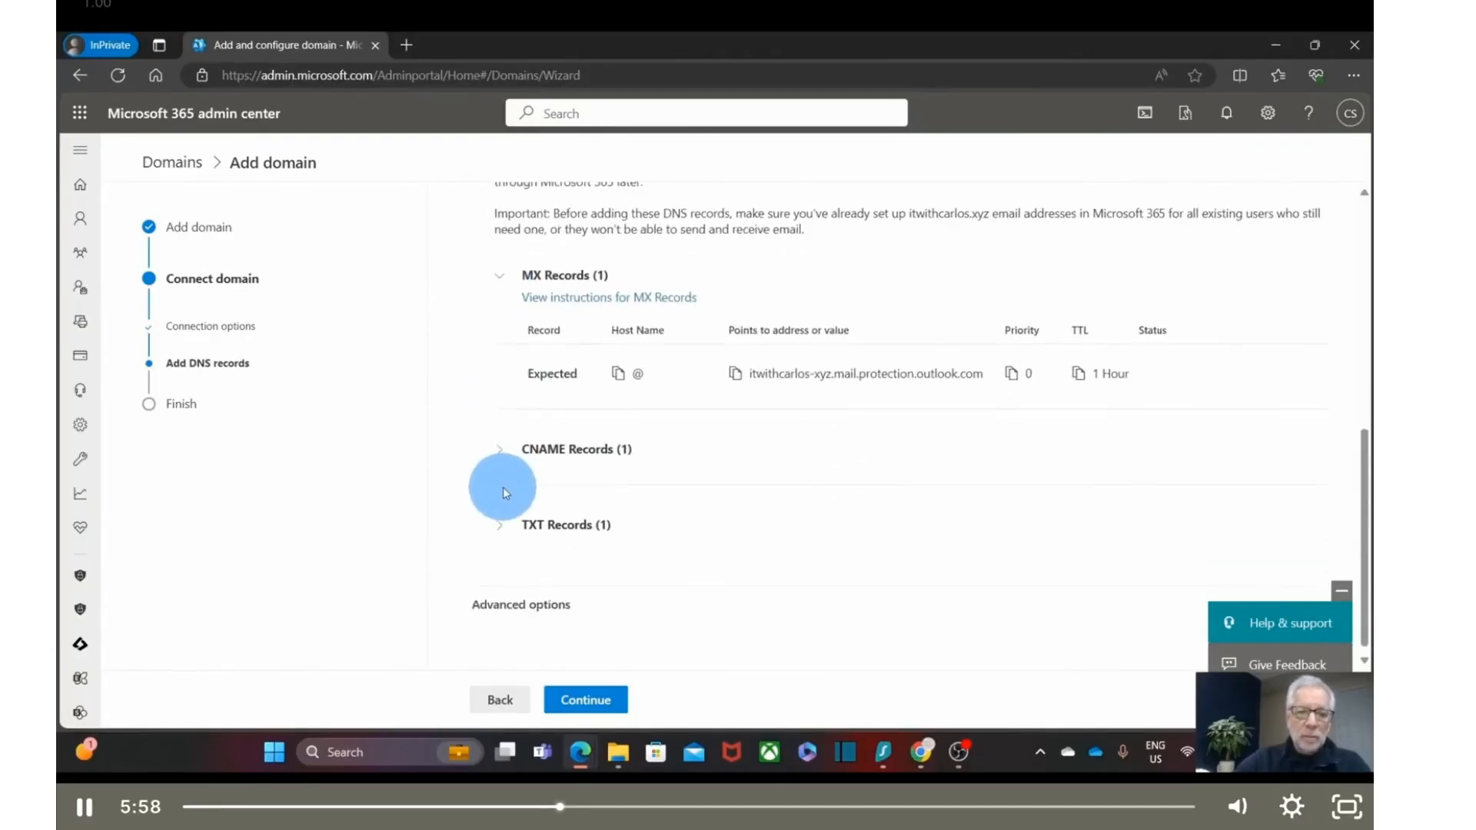
left_click(499, 445)
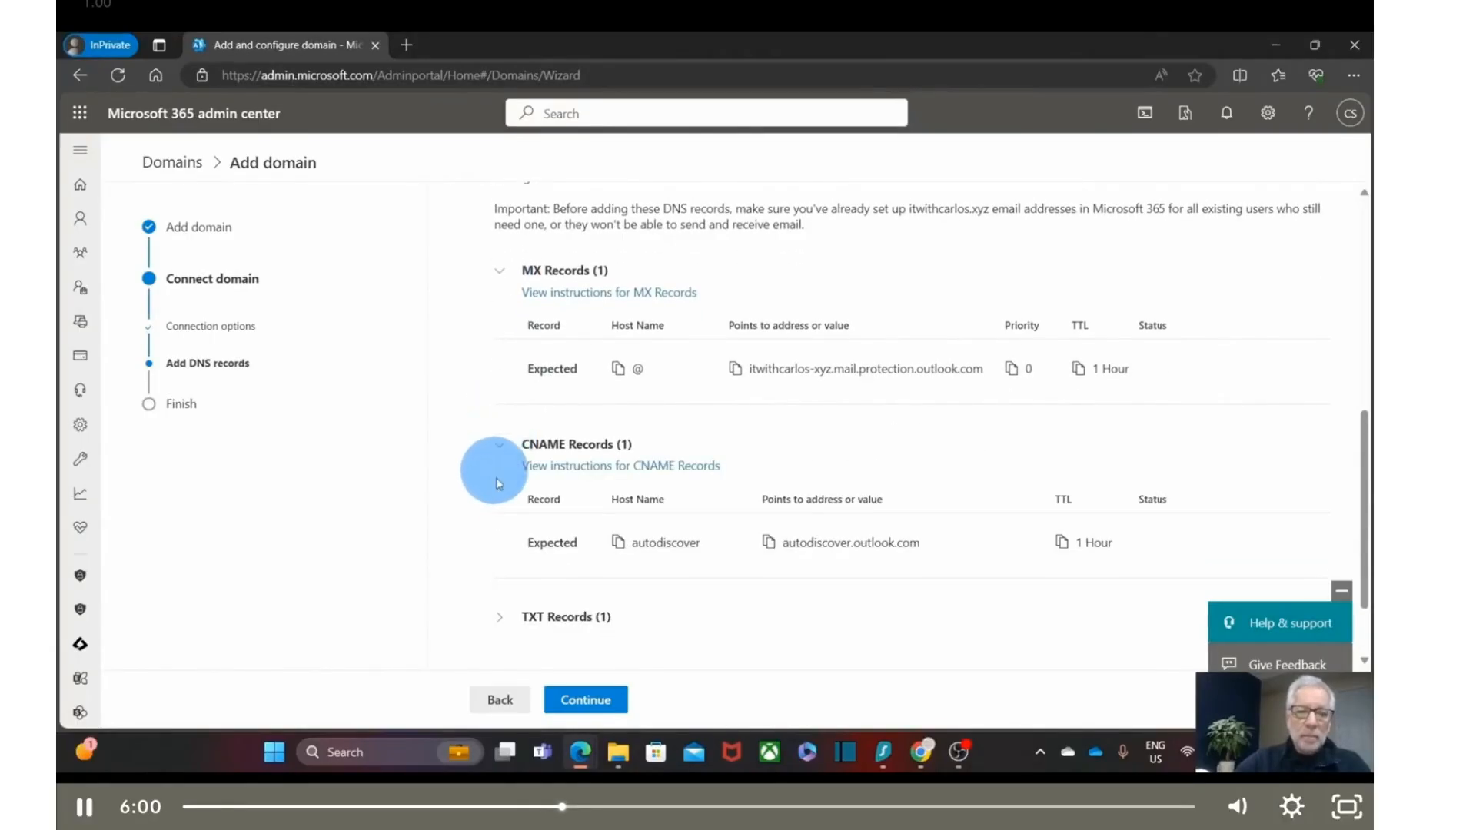
left_click(500, 617)
- Review the expected record values, then switch to cPanel's Zone Editor showing the current MX record
scroll(615, 585, "down", 2)
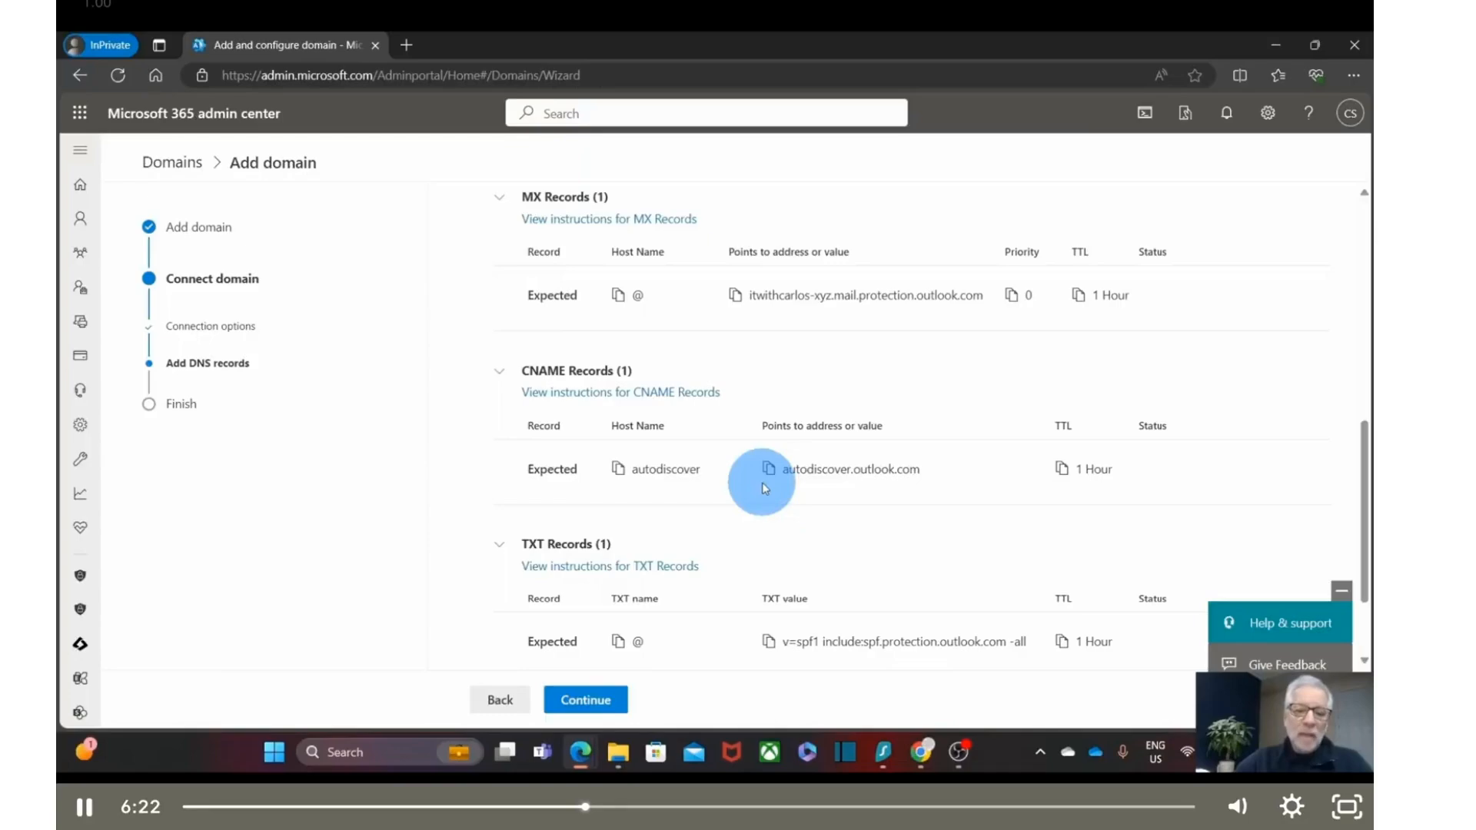
scroll(757, 485, "down", 1)
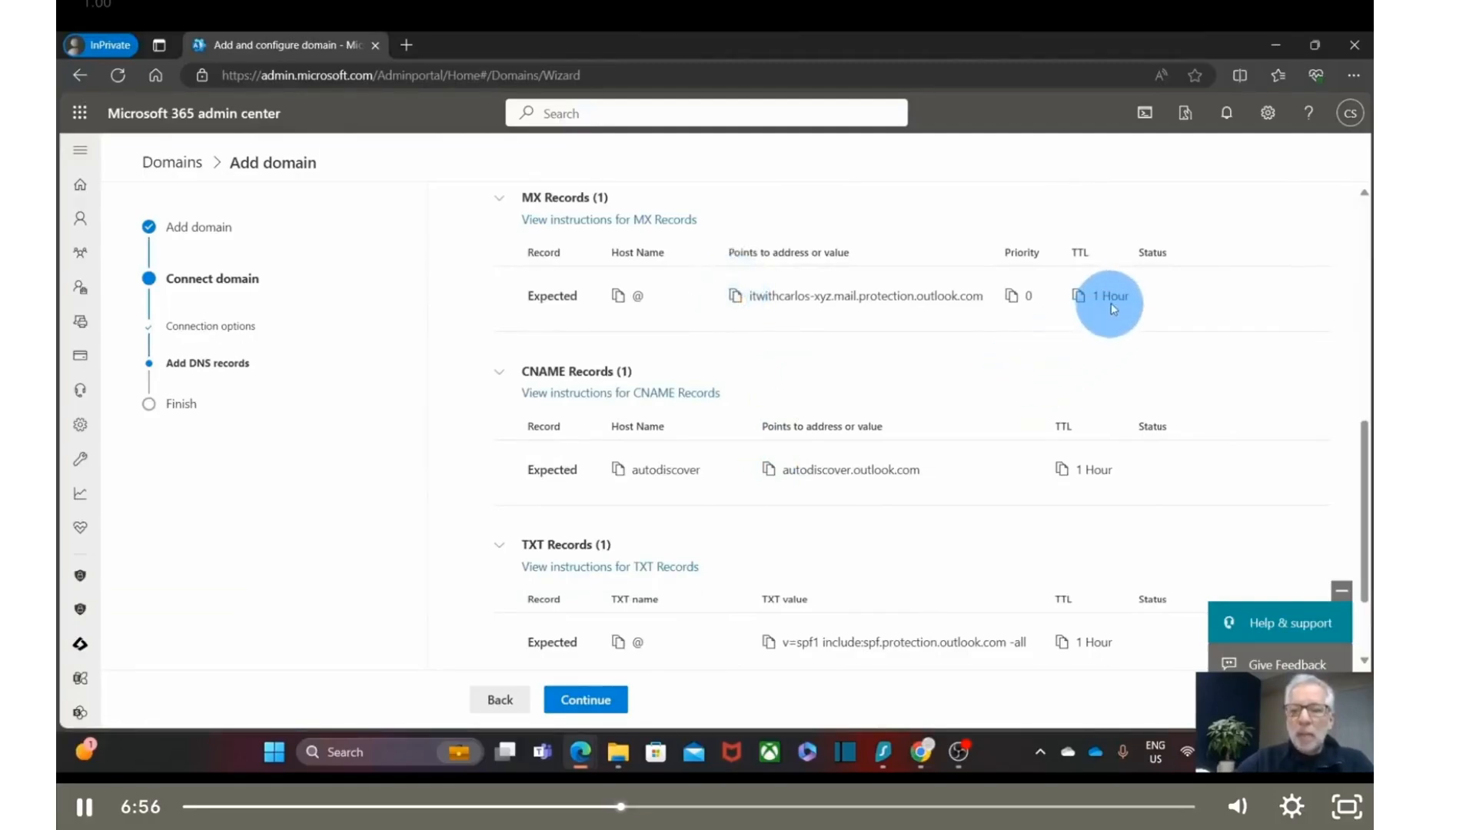
key("Escape")
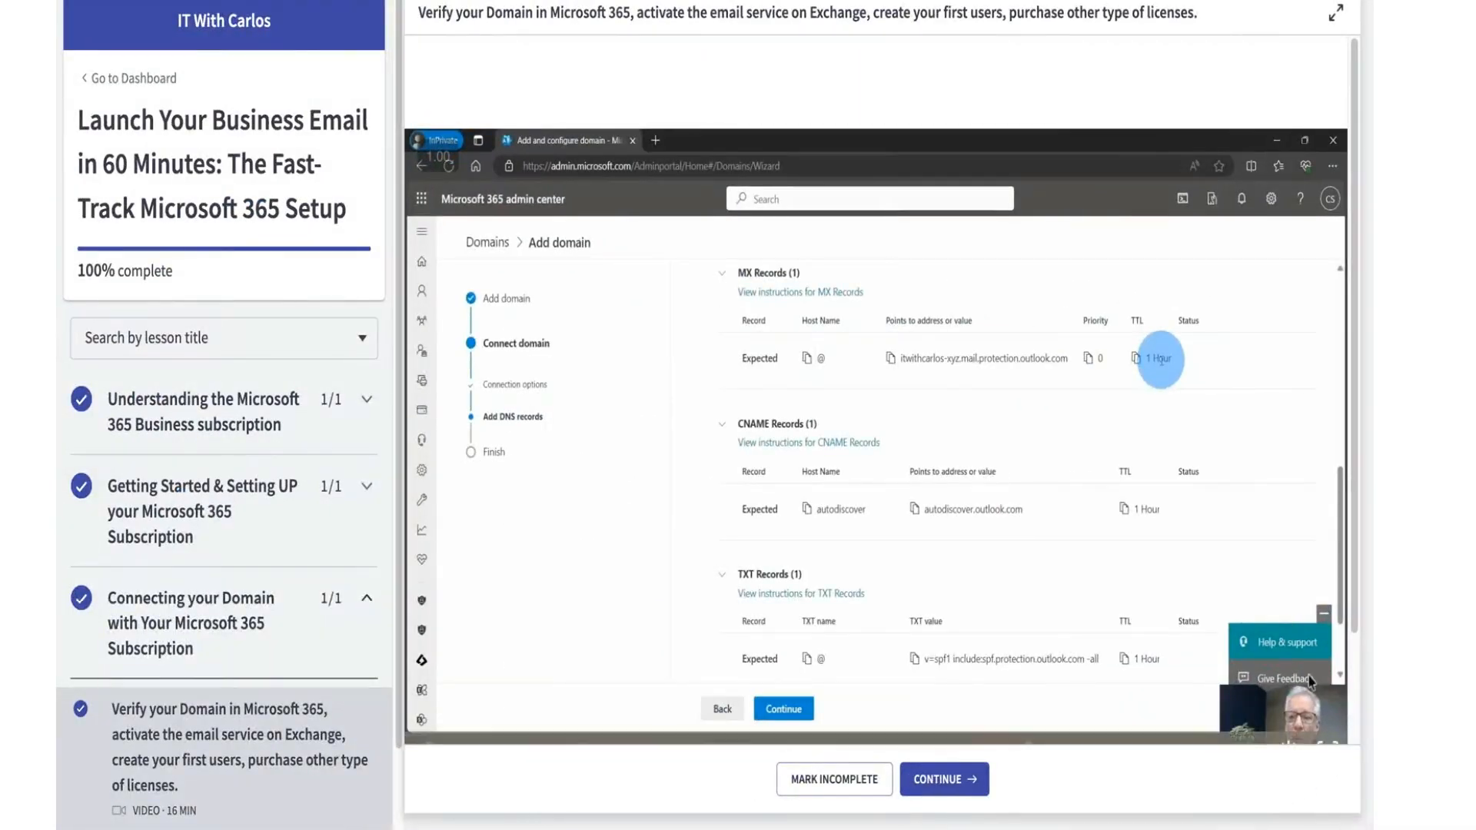
left_click(1322, 731)
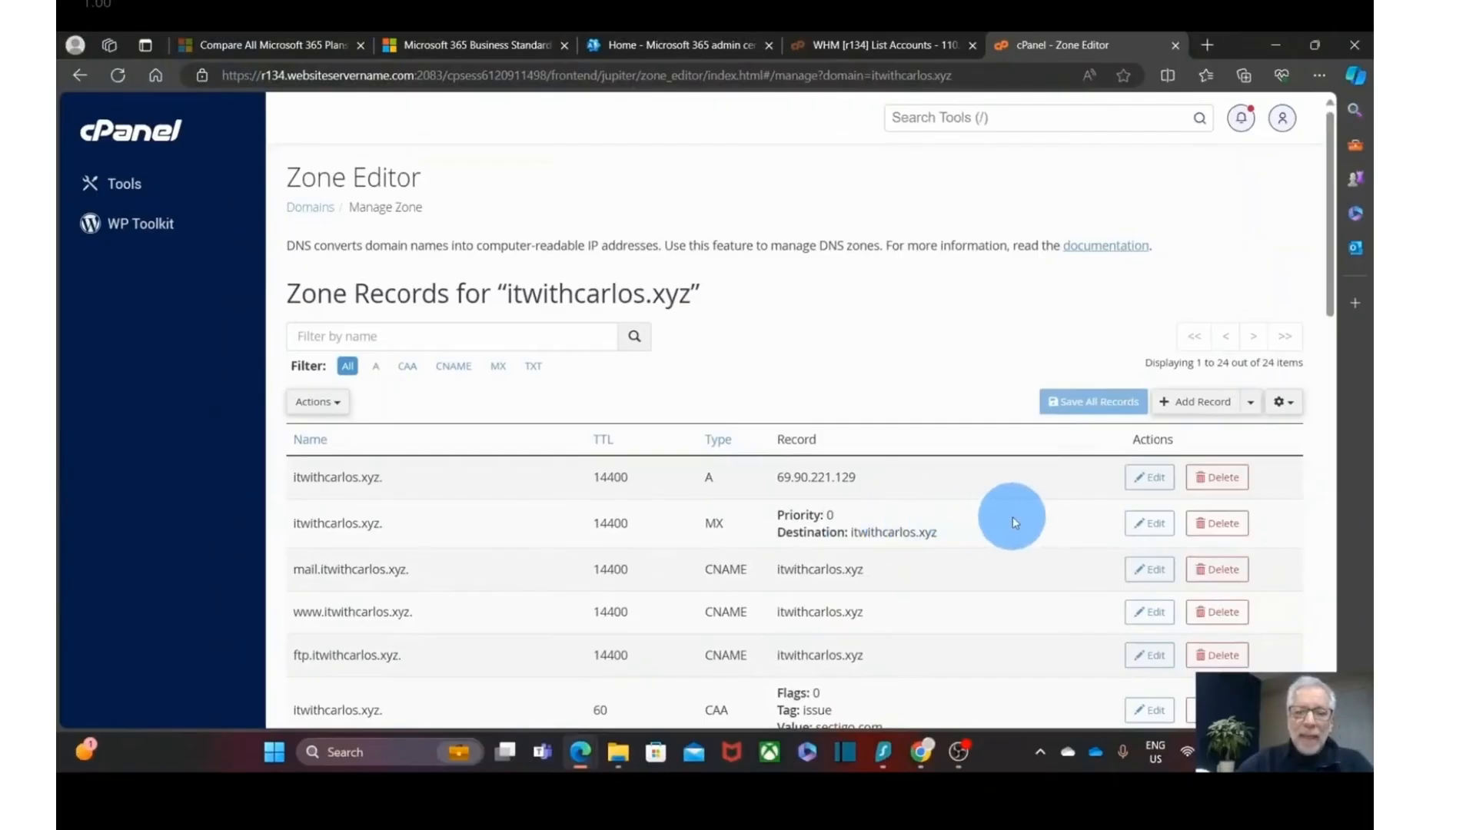
- Change the MX destination to itwithcarlos-xyz.mail.protection.outlook.com, save it, and return to the admin center
left_click(1151, 523)
double_click(933, 551)
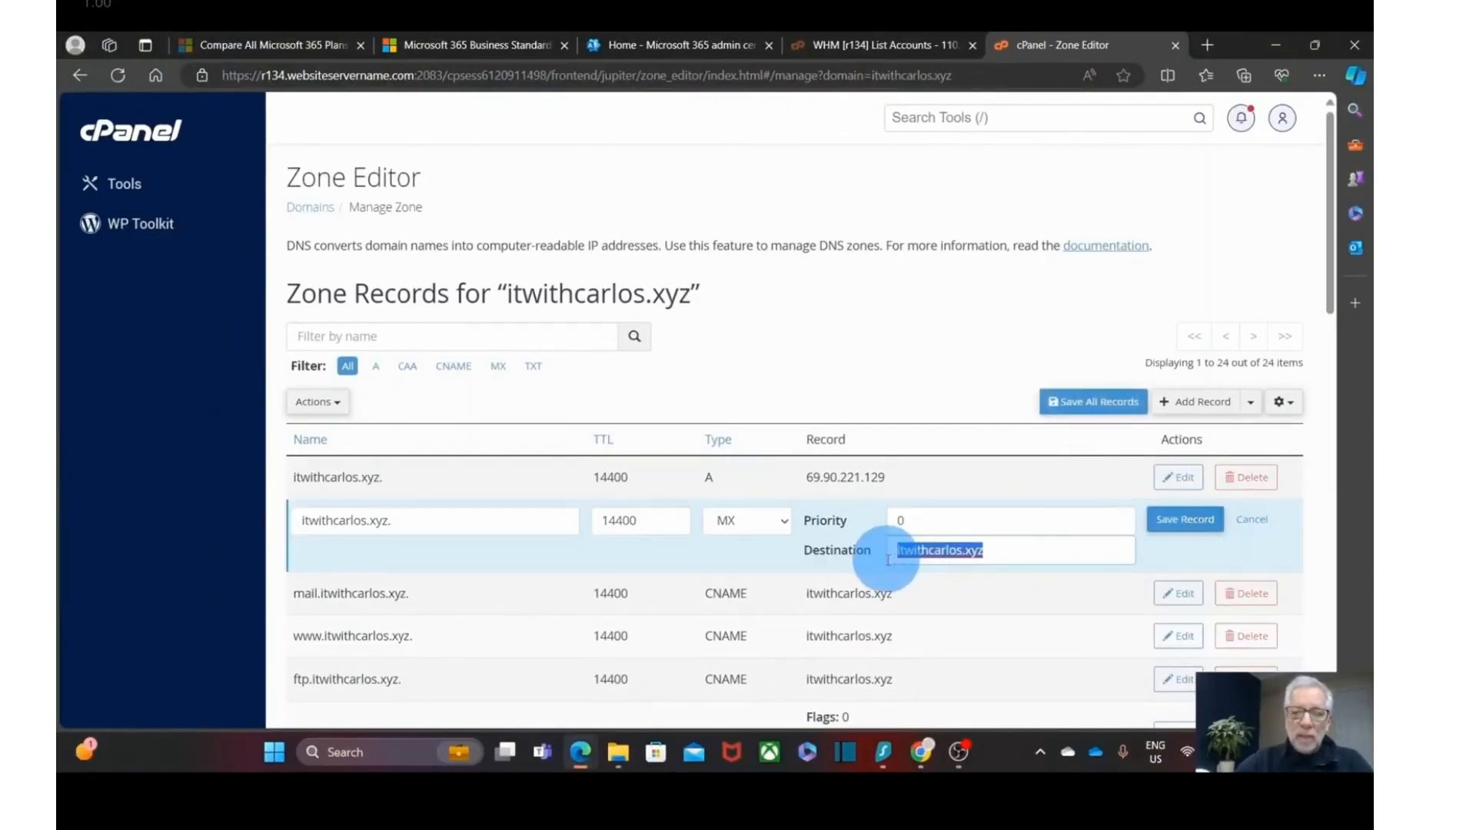
type("itwithcarlos-xyz.mail.protection.outlook.com")
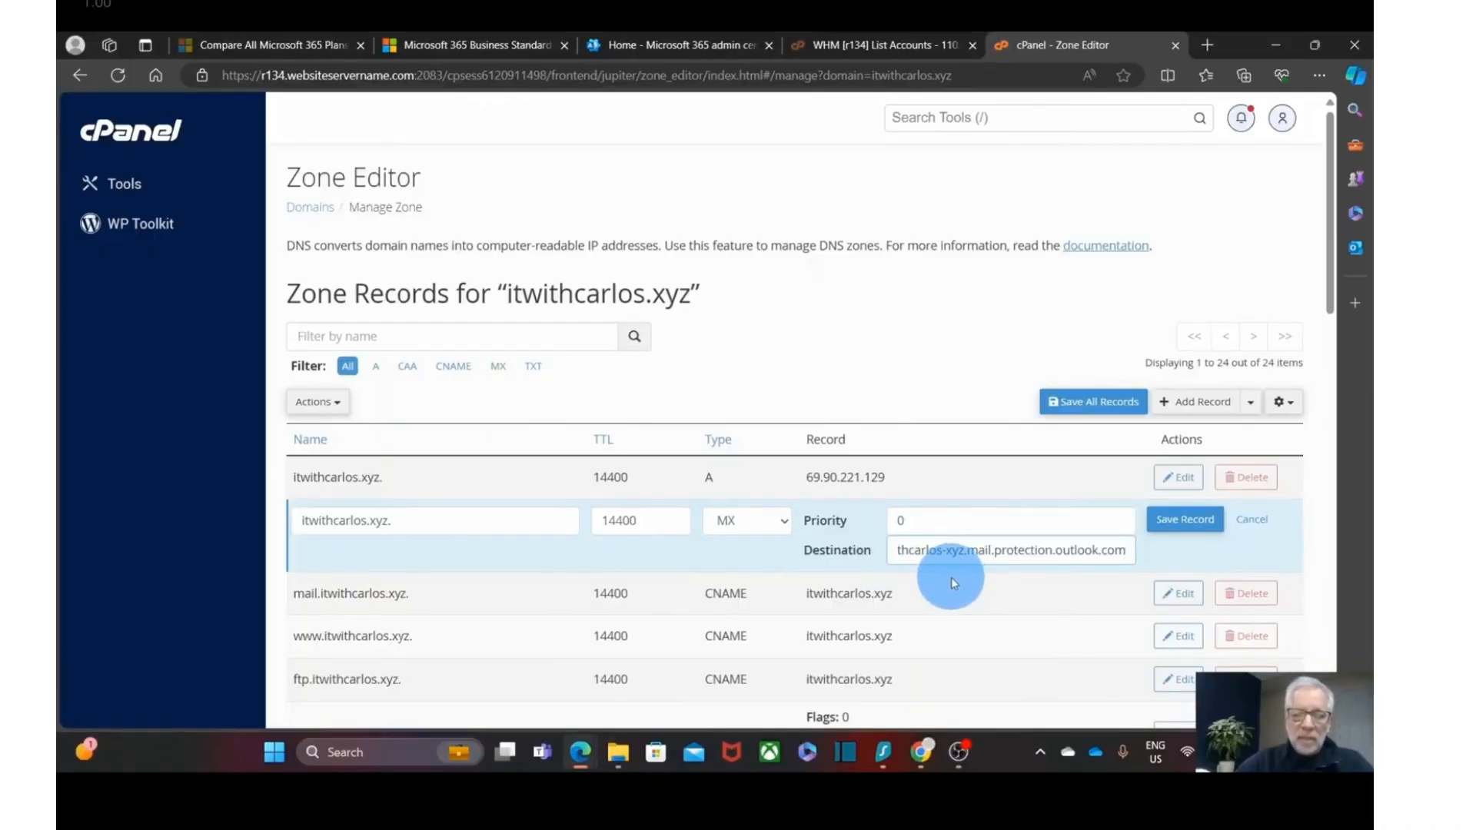
left_click(1180, 522)
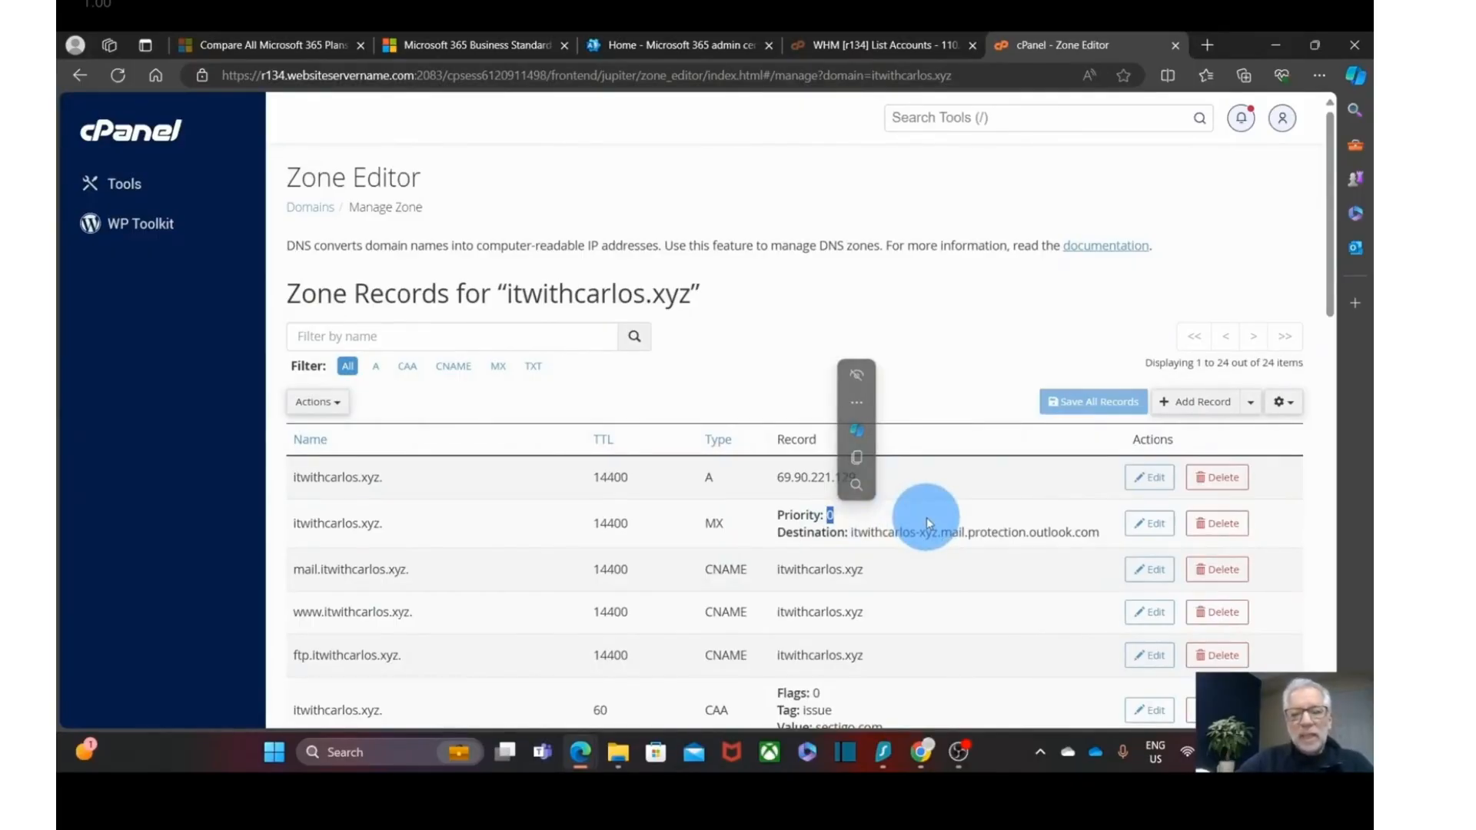
left_click(835, 525)
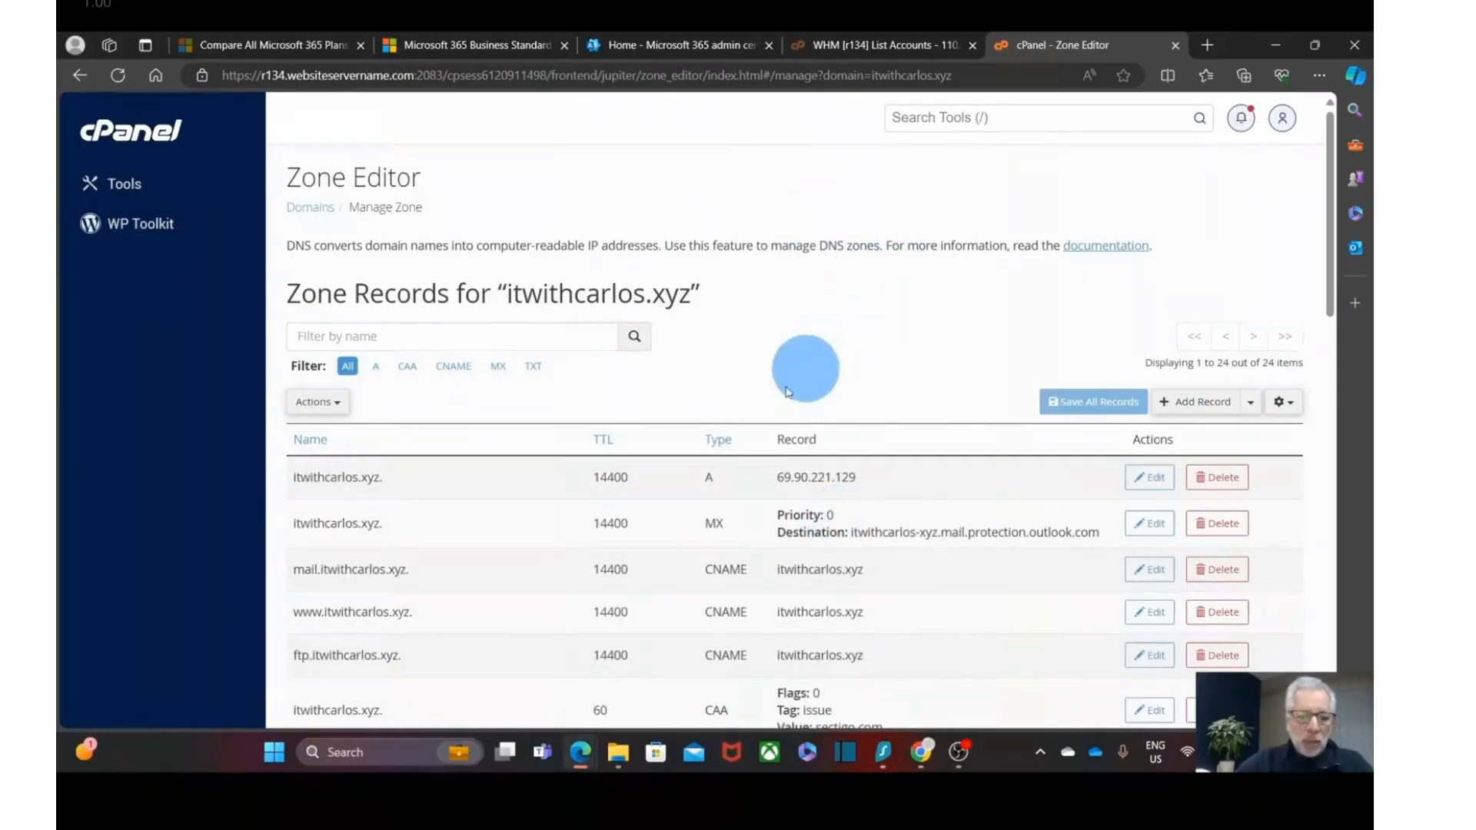
mouse_move(581, 758)
left_click(650, 696)
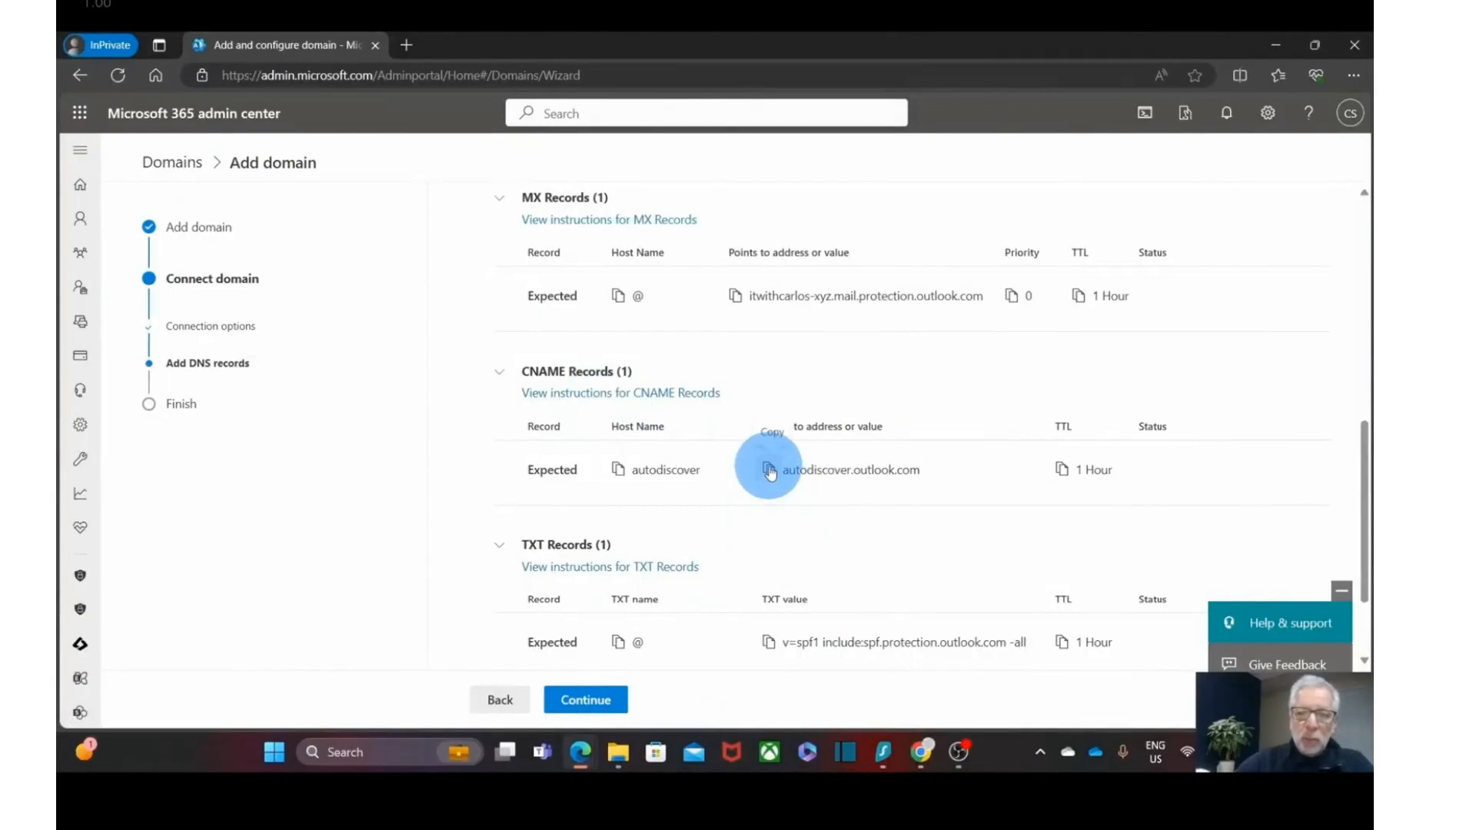
- Start a new CNAME record in cPanel with autodiscover.outlook.com as its target
mouse_move(580, 751)
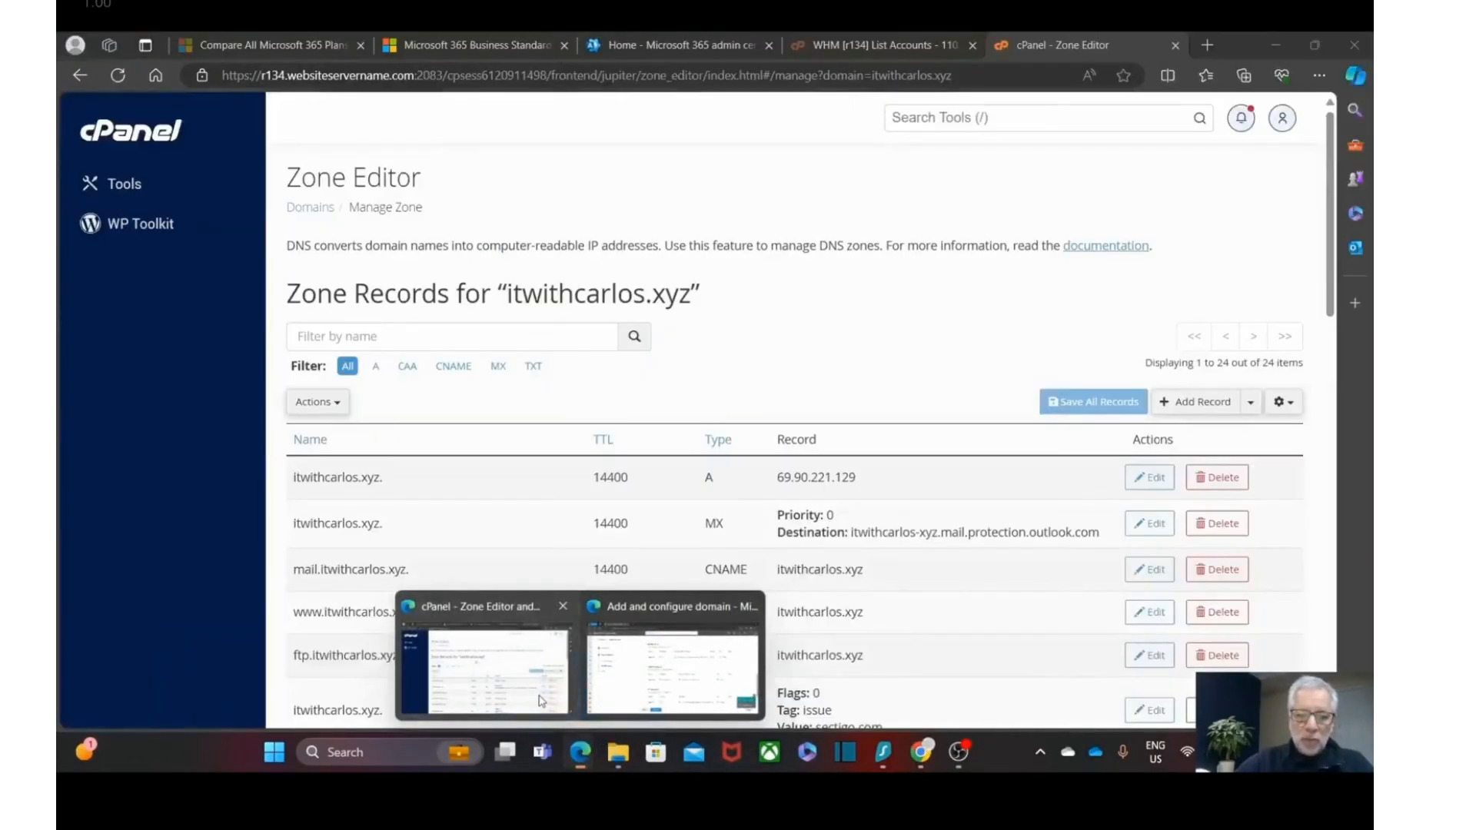
left_click(540, 701)
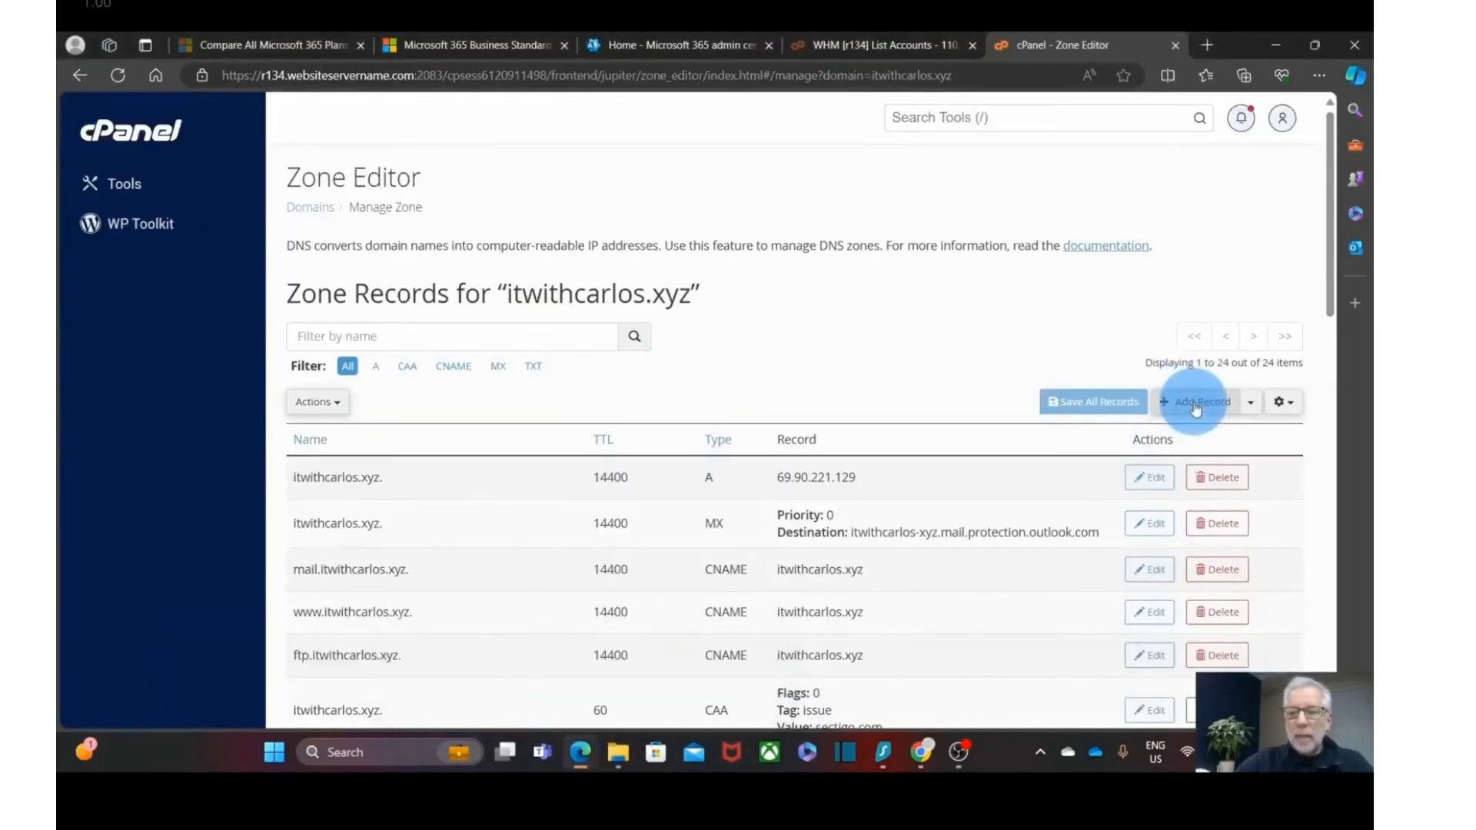
left_click(1196, 405)
left_click(762, 478)
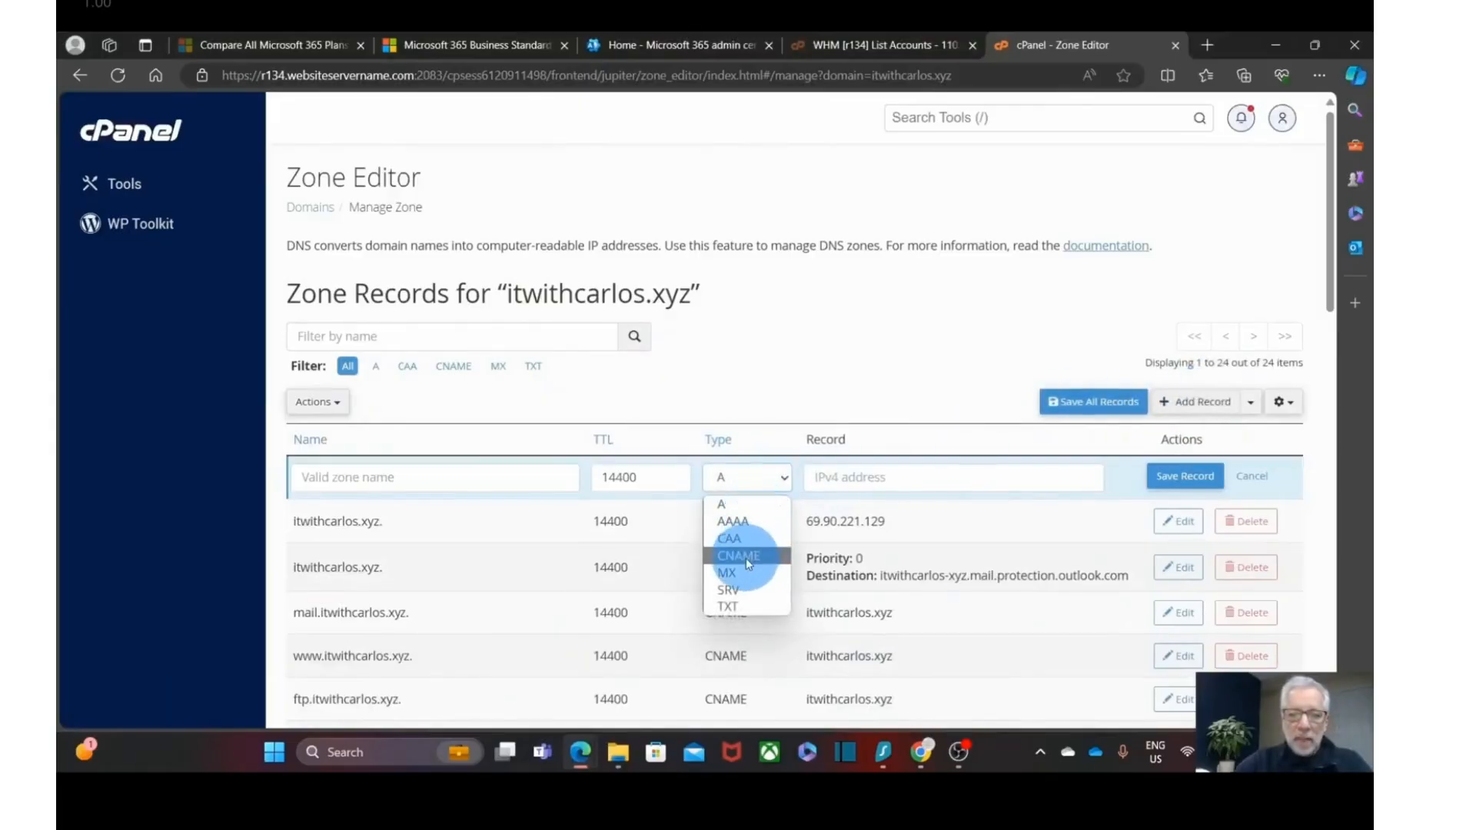
left_click(745, 556)
left_click(830, 477)
type("autodiscover.outlook.com")
left_click(578, 422)
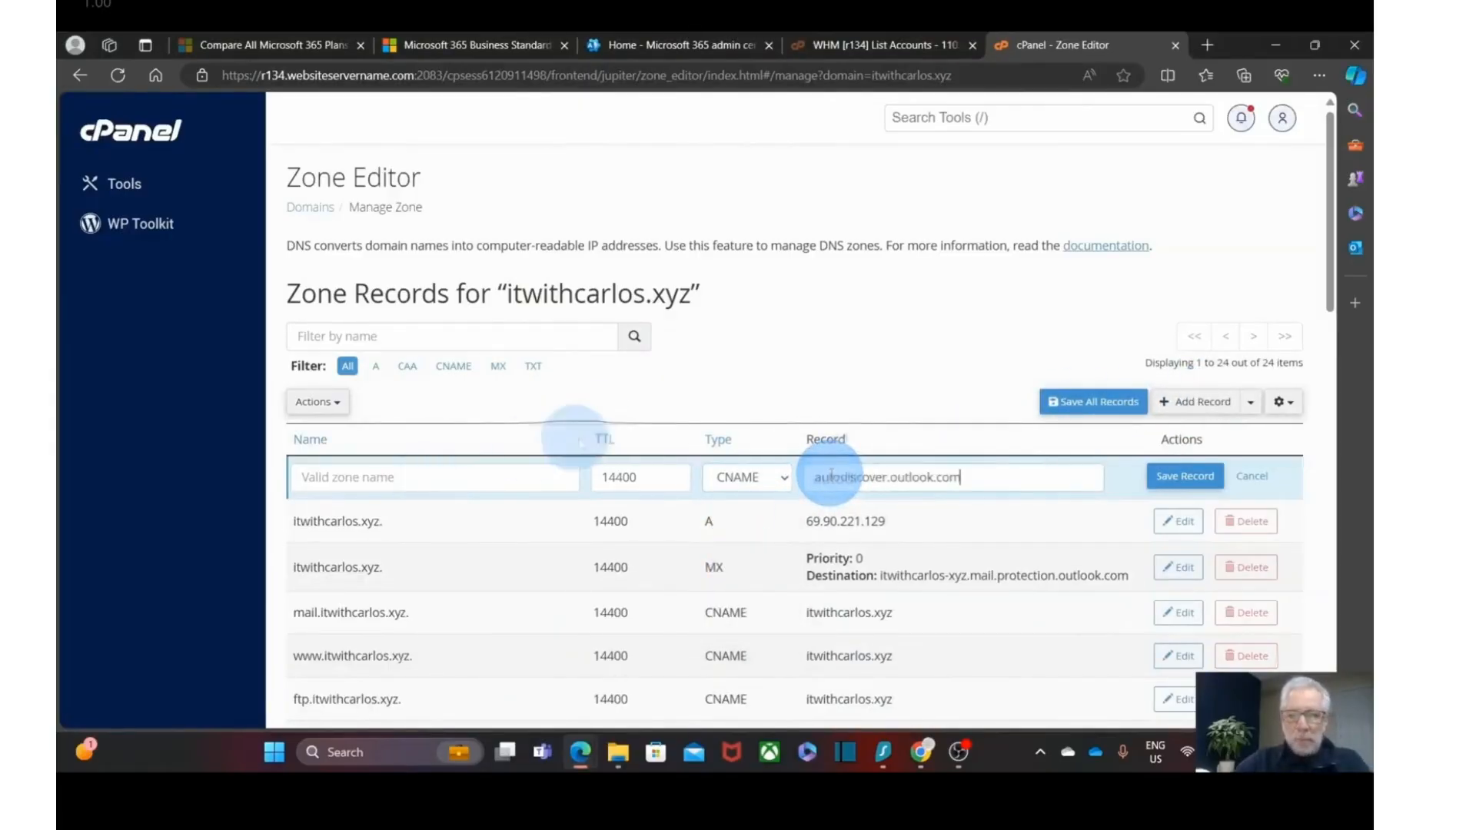
- Copy 'autodiscover' from the Microsoft 365 page as the record name and save the CNAME
left_click(445, 485)
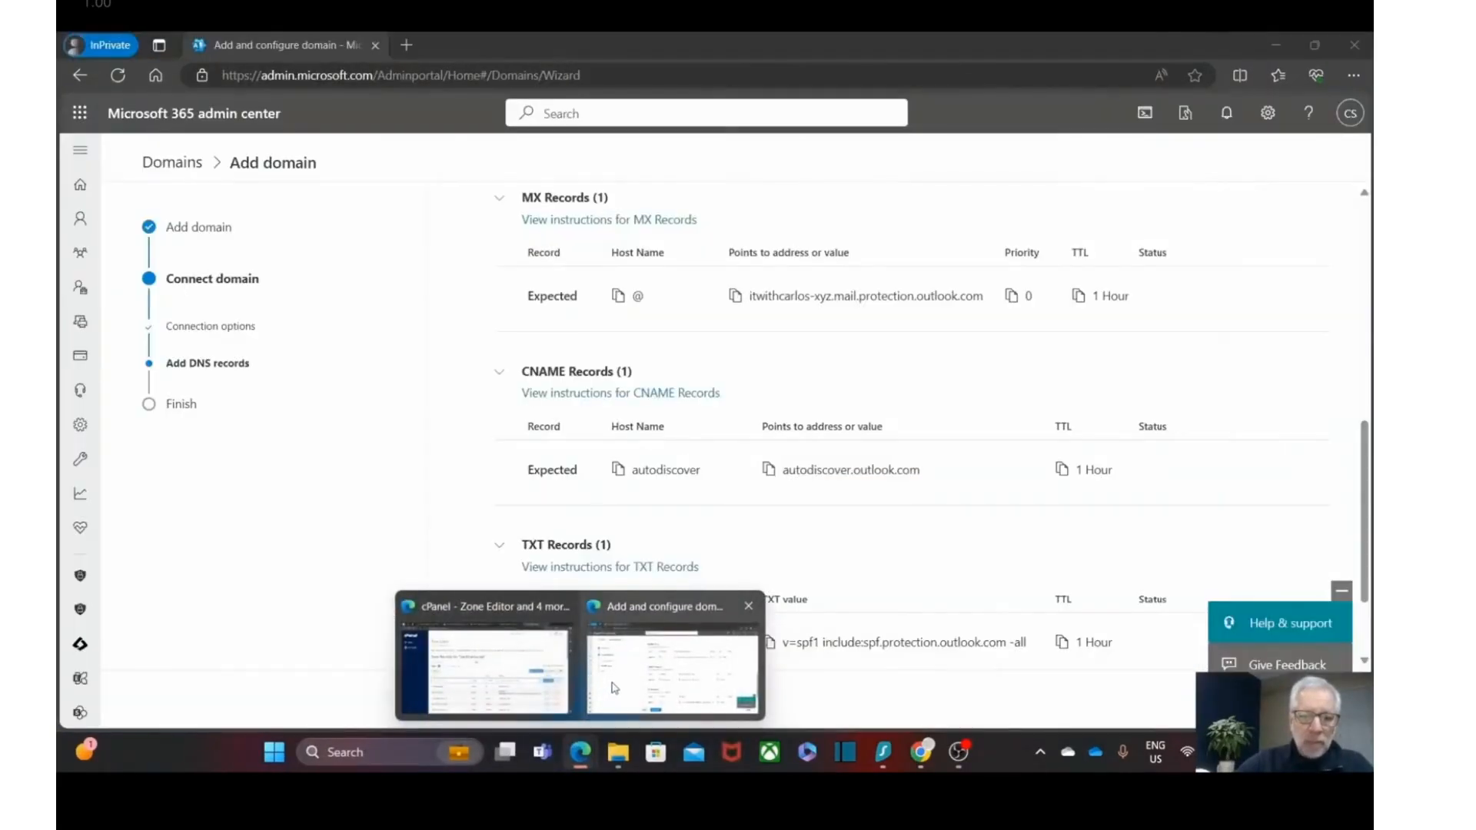
left_click(615, 688)
left_click(618, 470)
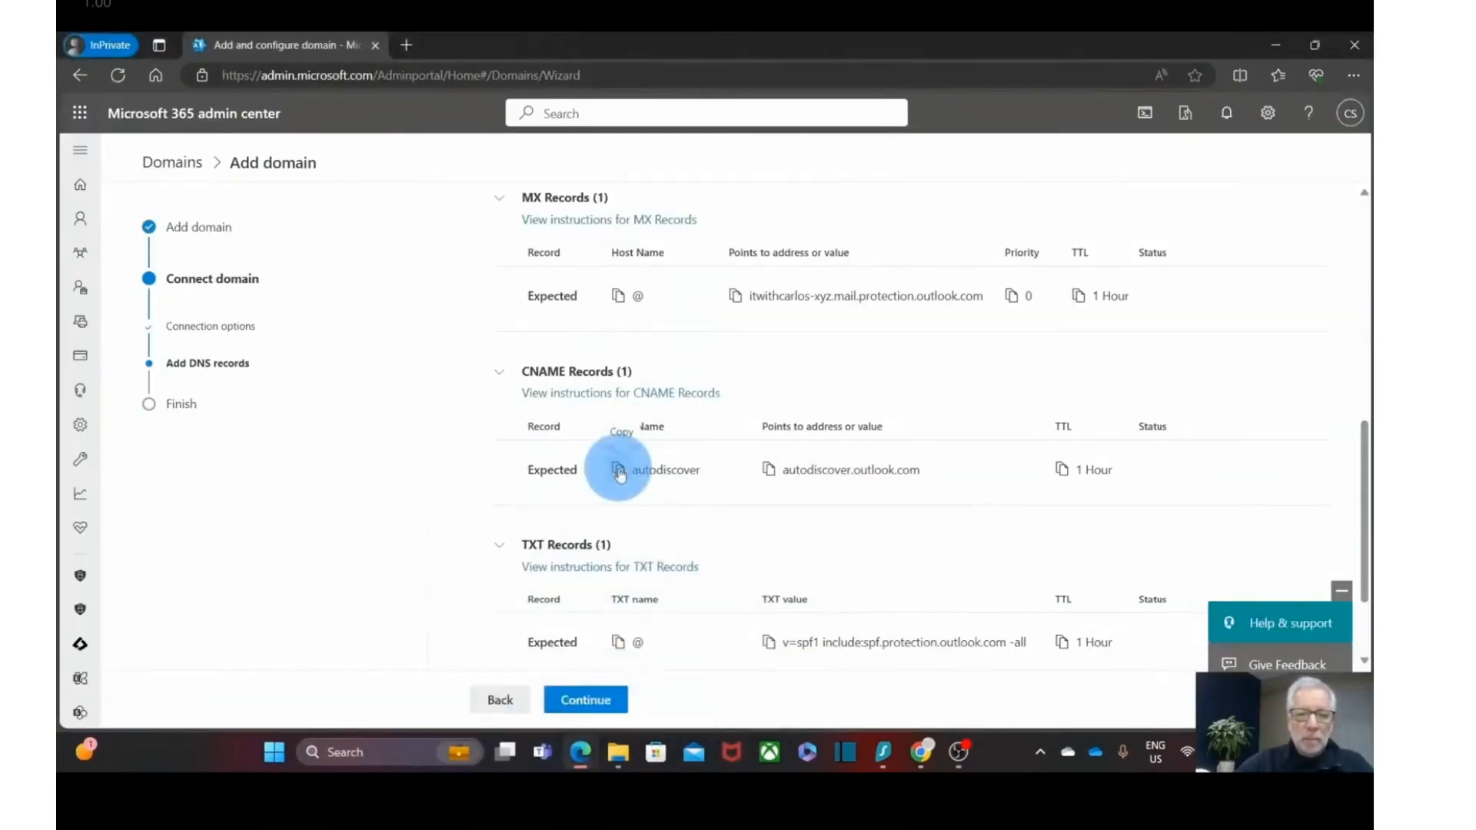
mouse_move(580, 752)
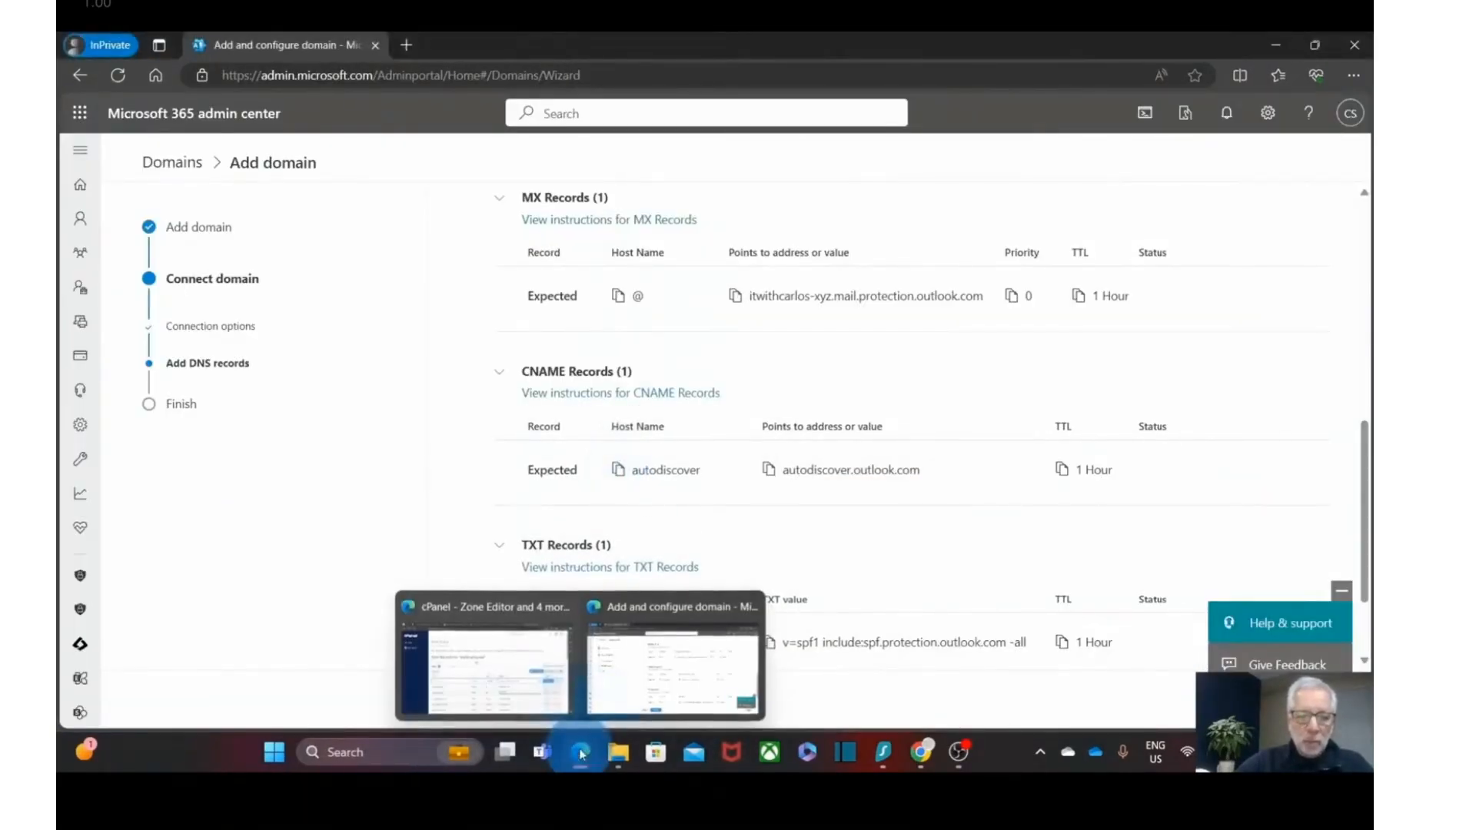
left_click(512, 681)
left_click(462, 478)
key("ctrl+v")
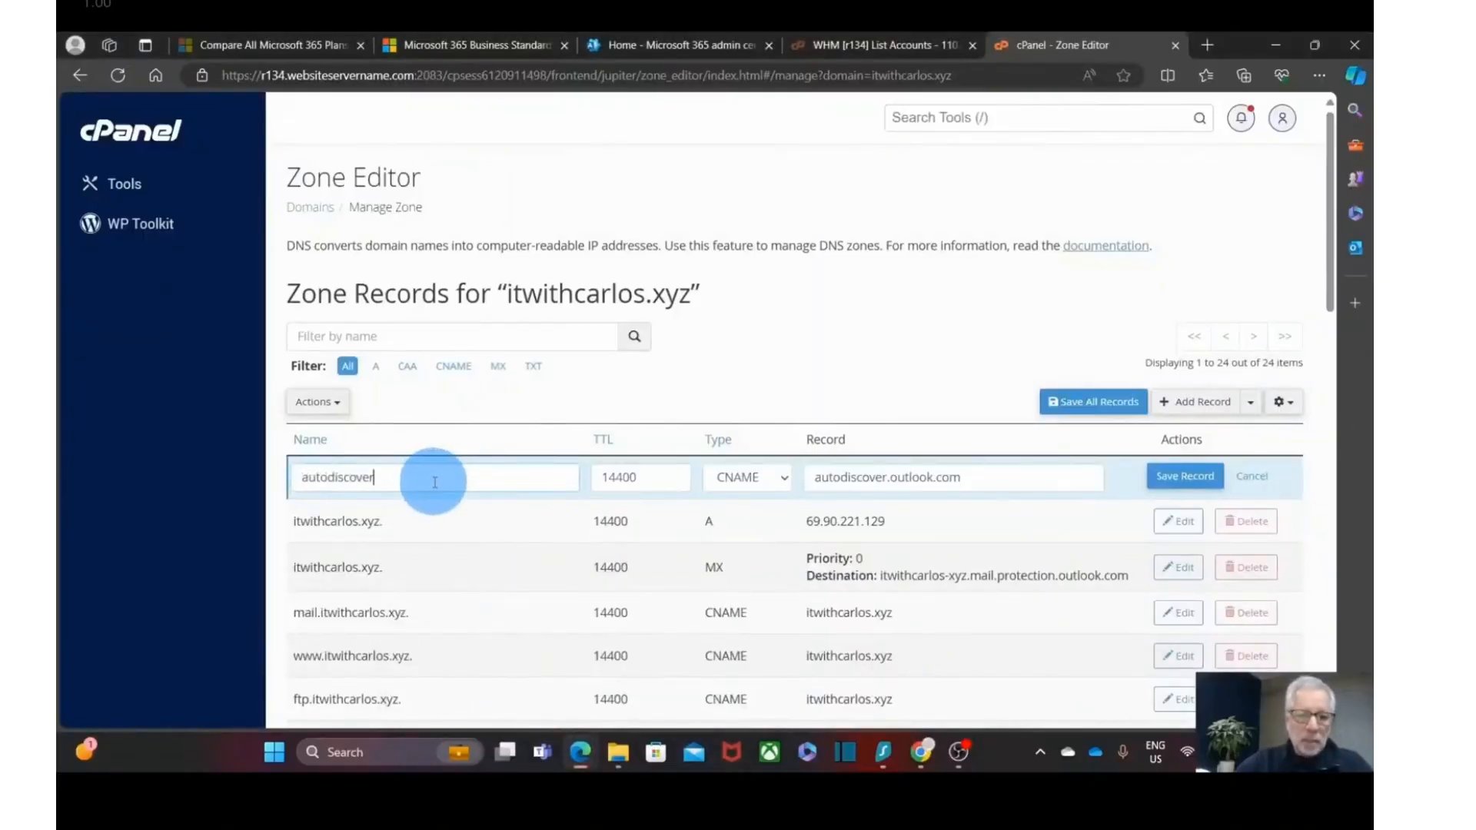
left_click(1176, 478)
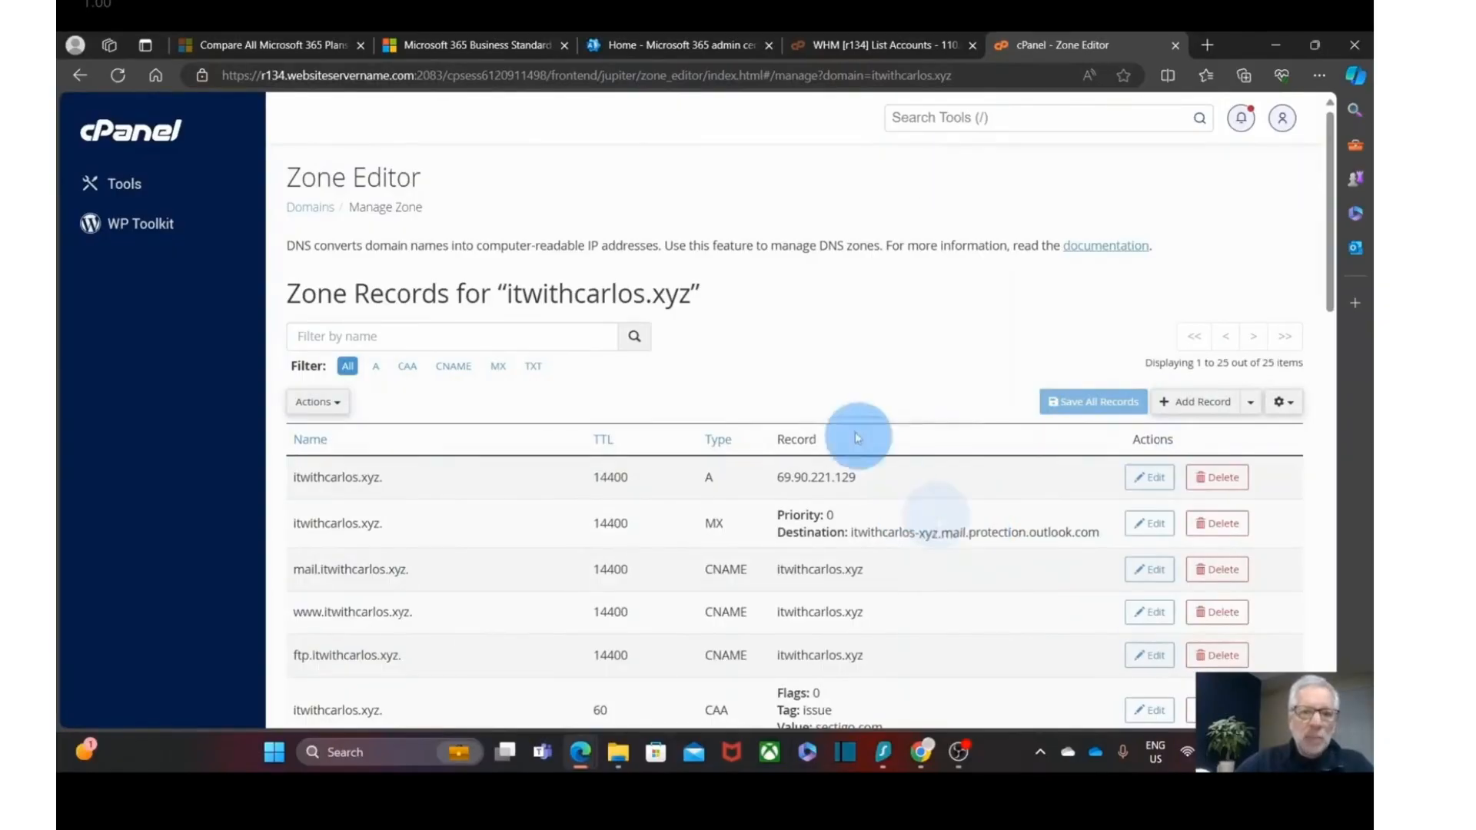
- Copy the include:spf.protection.outlook.com -all value from the Microsoft 365 DNS records step
scroll(937, 521, "down", 10)
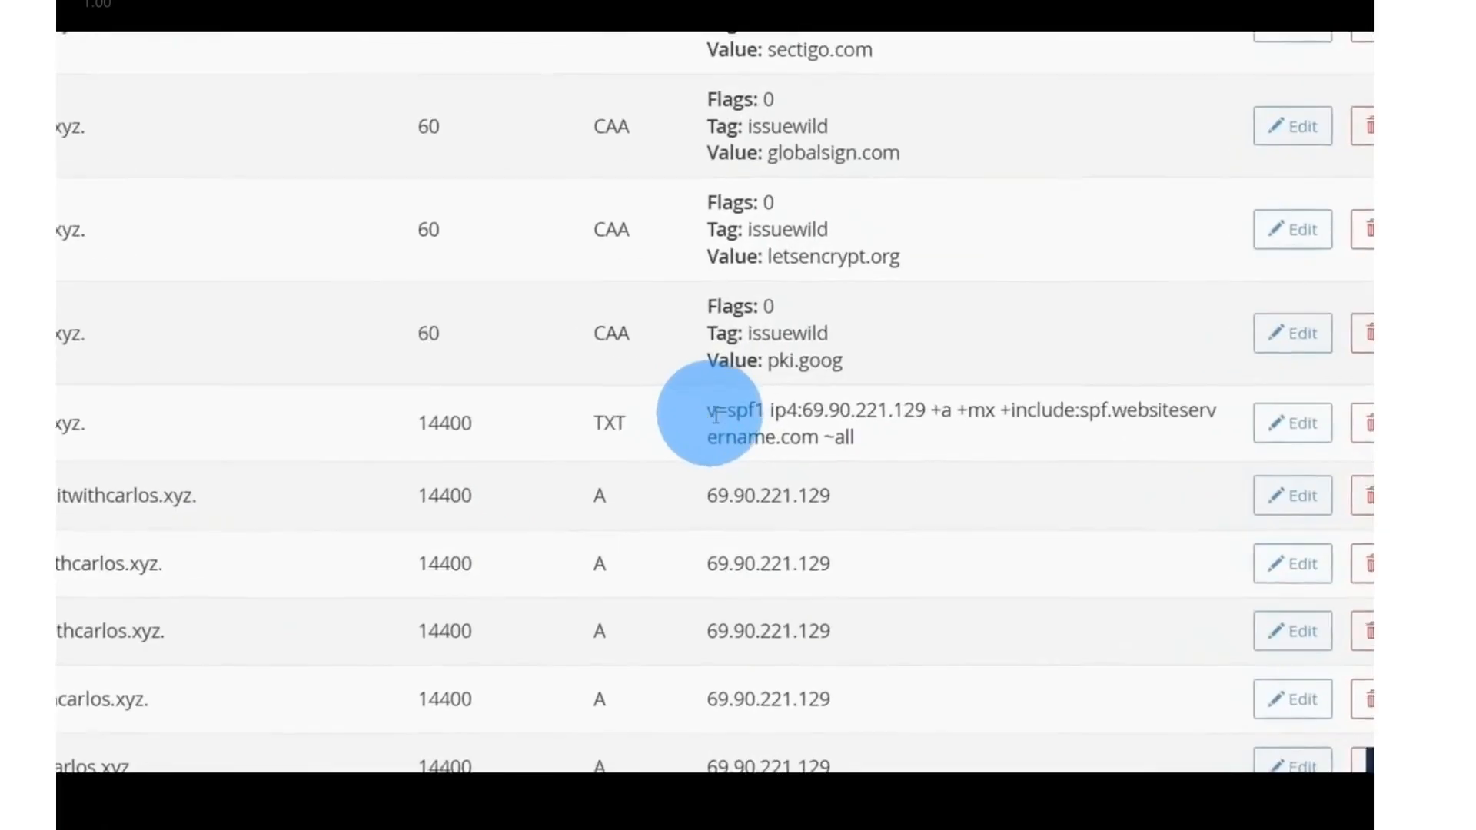
double_click(715, 416)
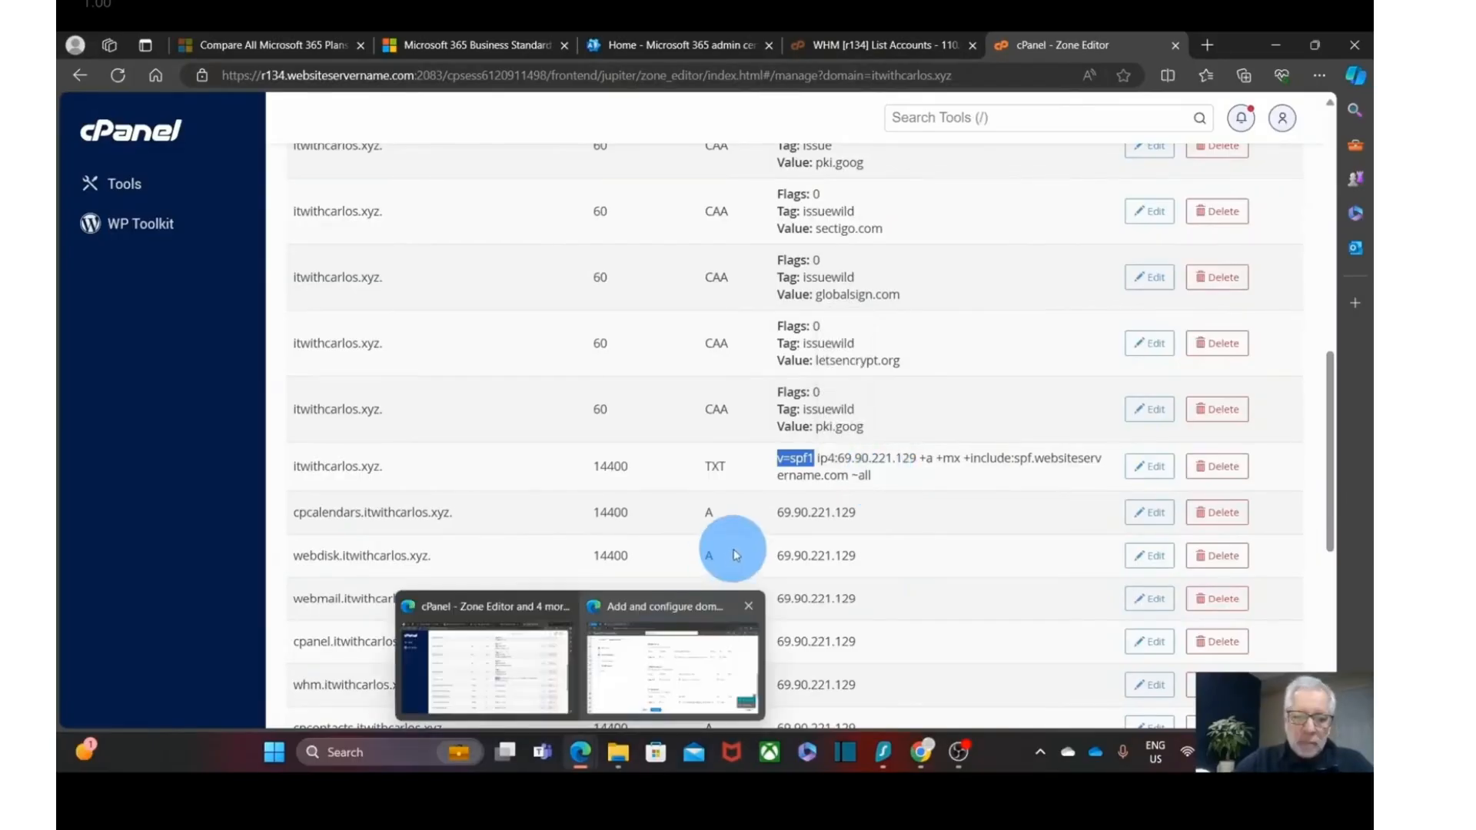
mouse_move(583, 757)
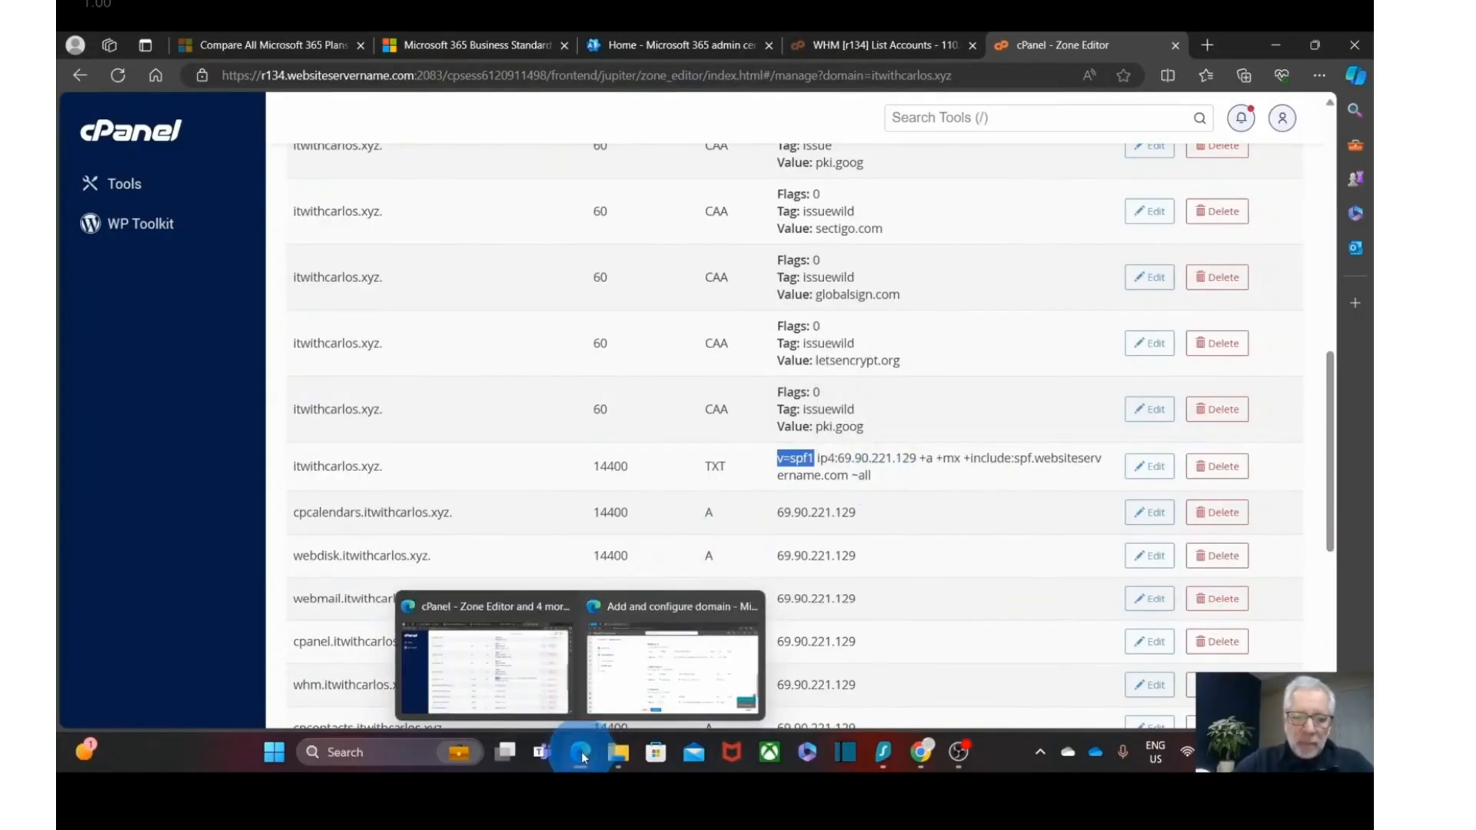
left_click(644, 688)
left_click_drag(1027, 517, 827, 525)
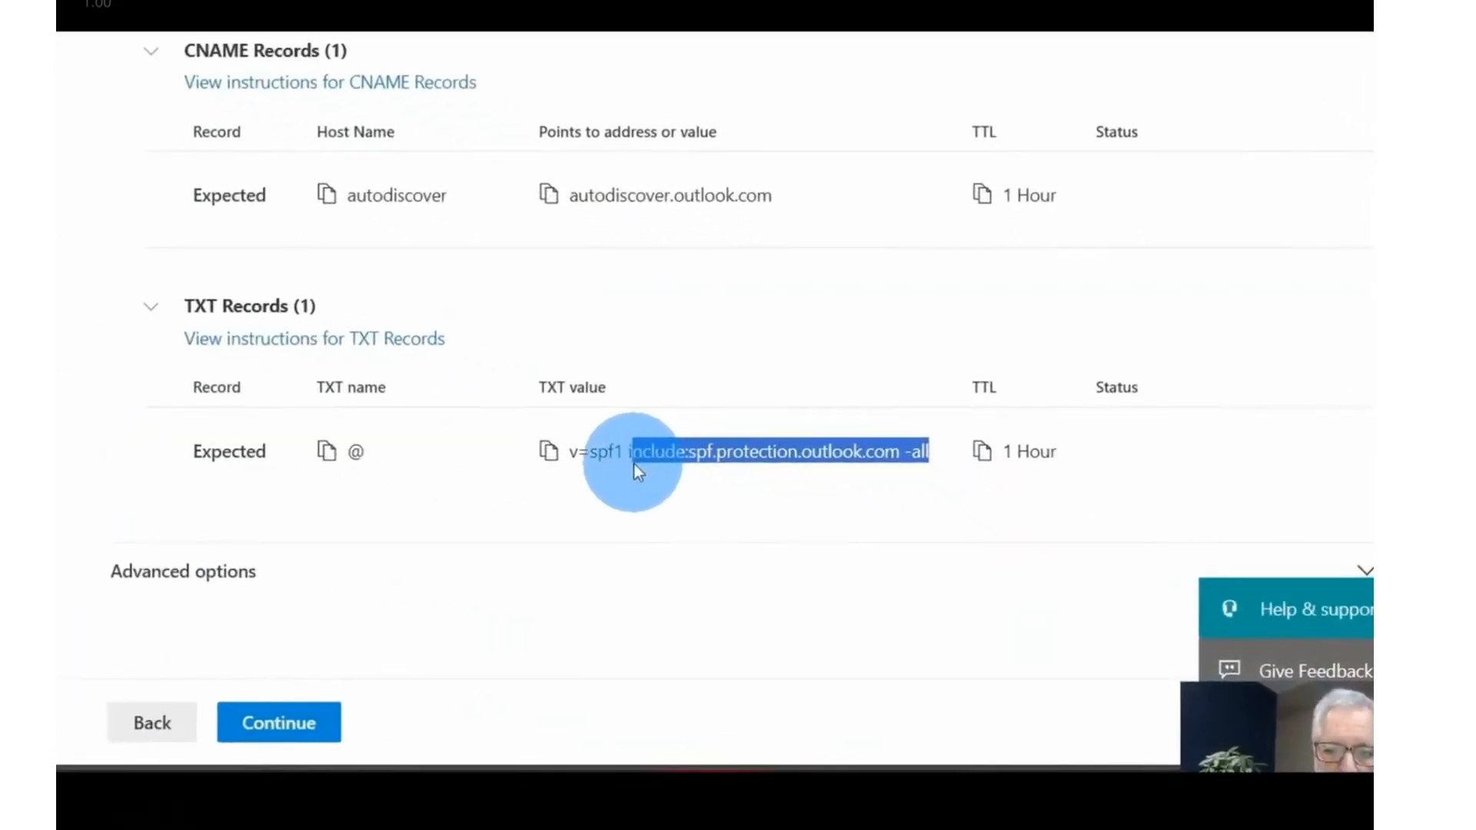
left_click_drag(634, 464, 630, 464)
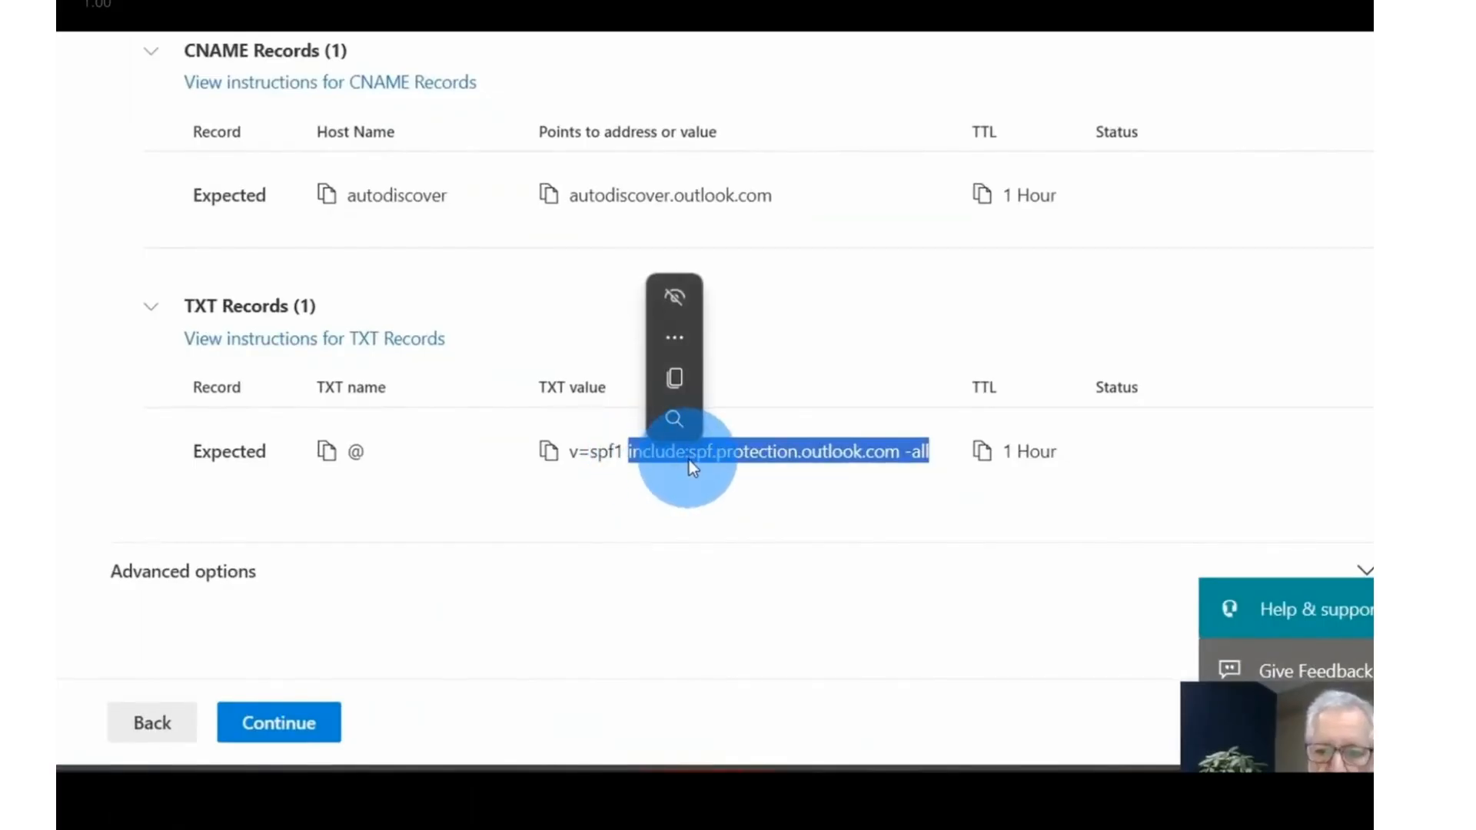
- In cPanel, replace ~all in the SPF TXT record with include:spf.protection.outlook.com -all and save
mouse_move(565, 739)
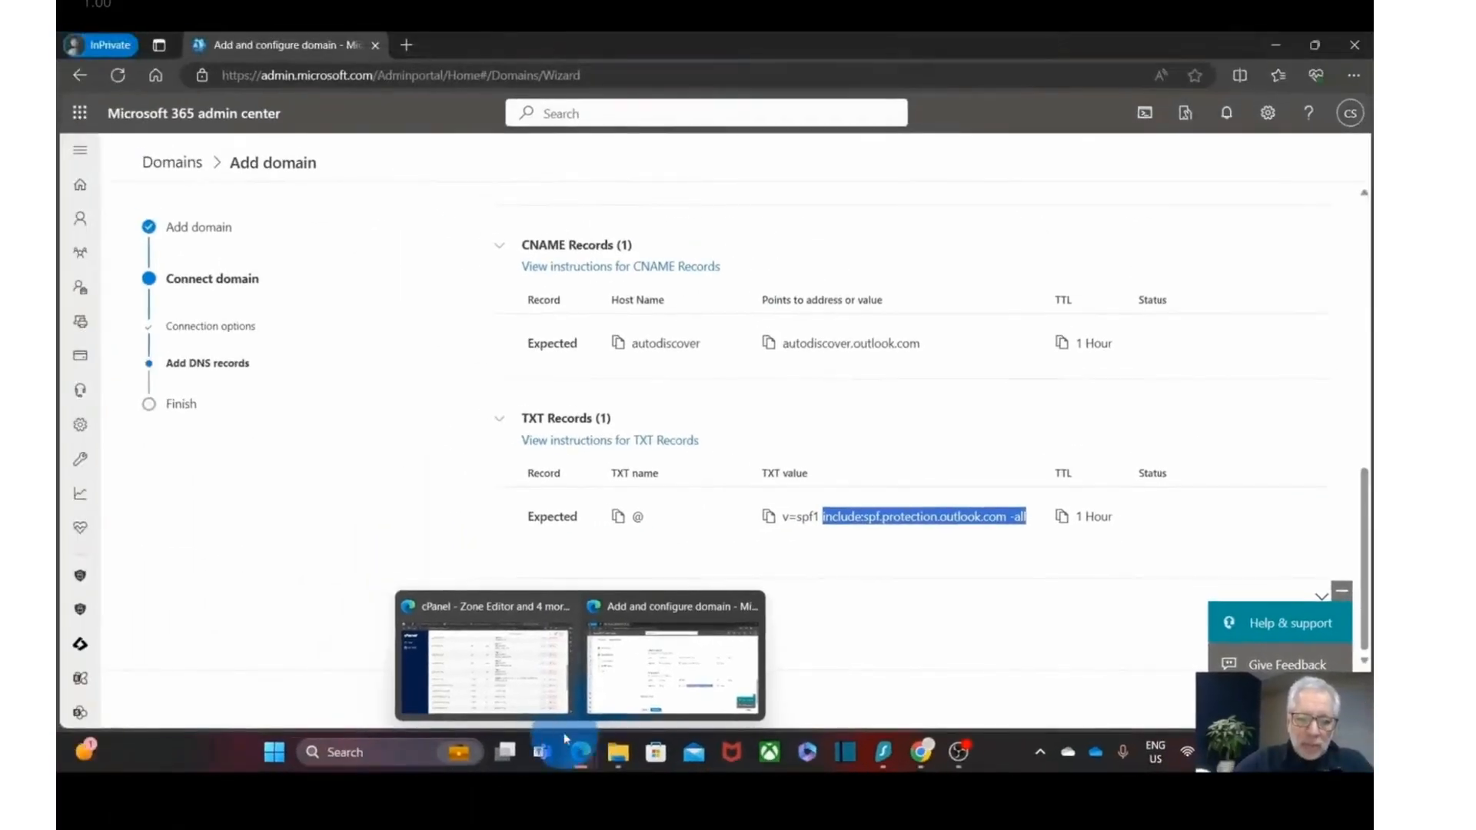
left_click(484, 665)
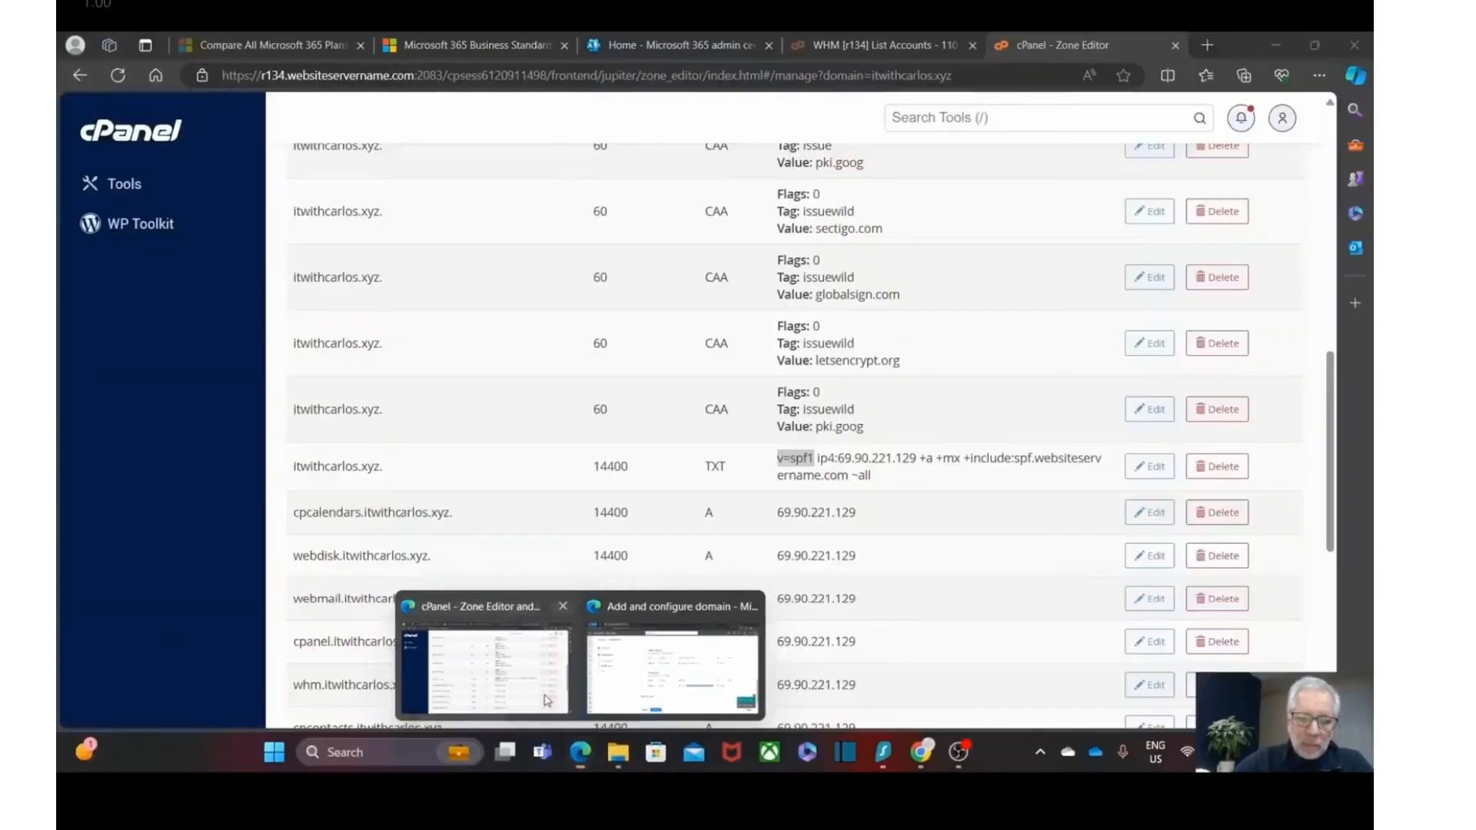
left_click(1151, 468)
double_click(1017, 482)
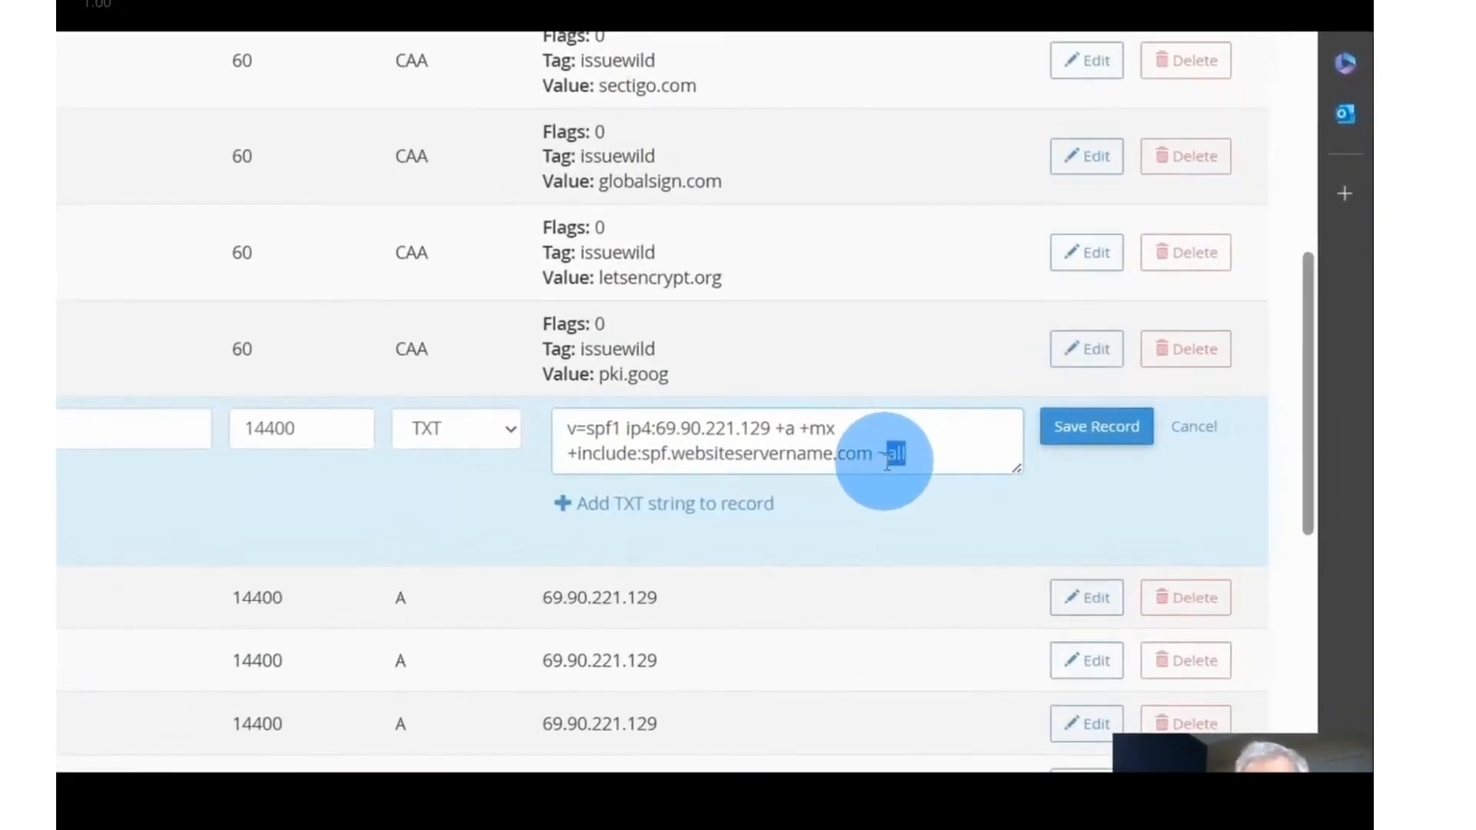
left_click_drag(876, 461, 938, 453)
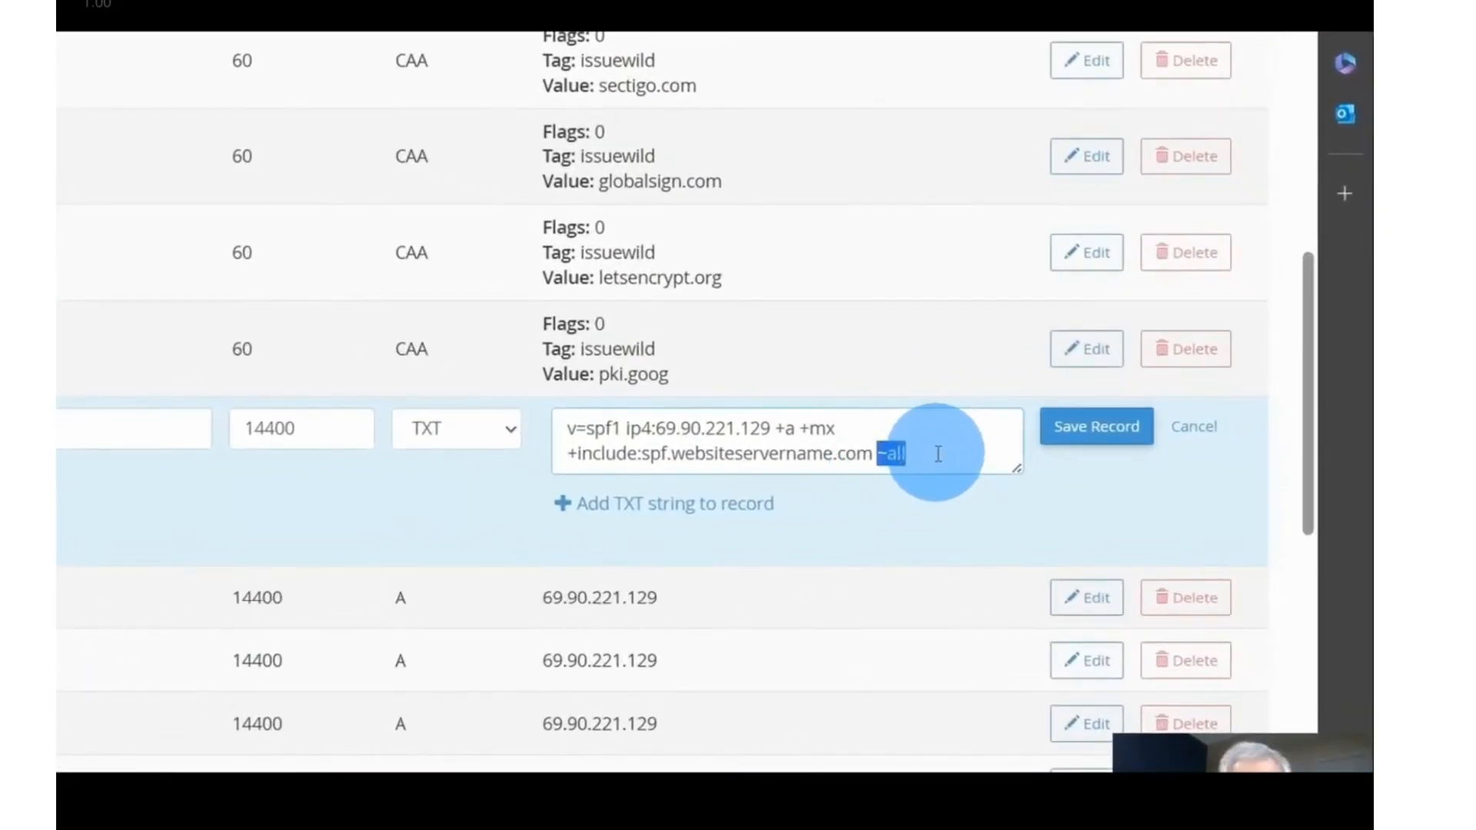
key("ctrl+v")
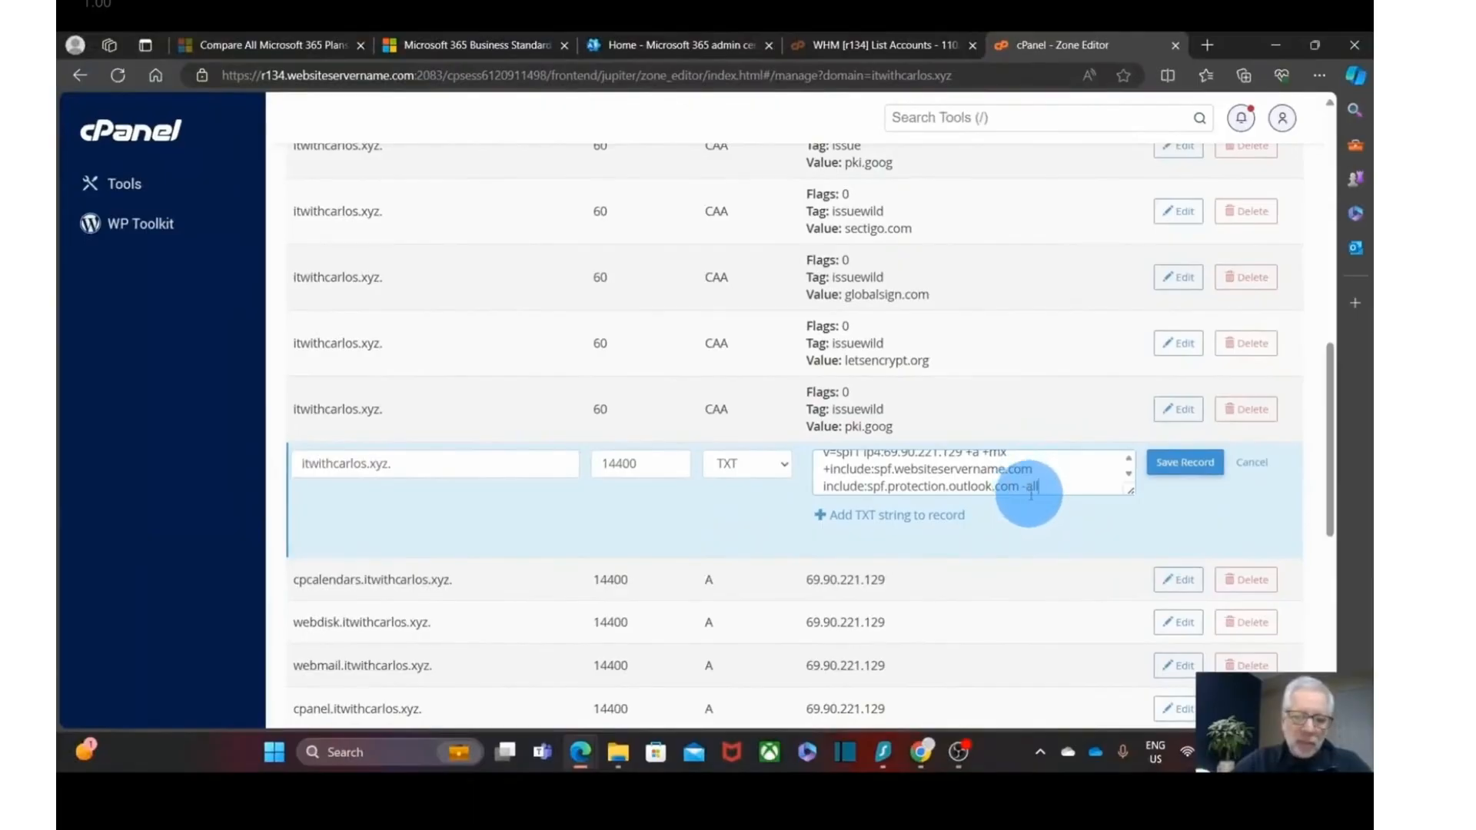
left_click(1188, 472)
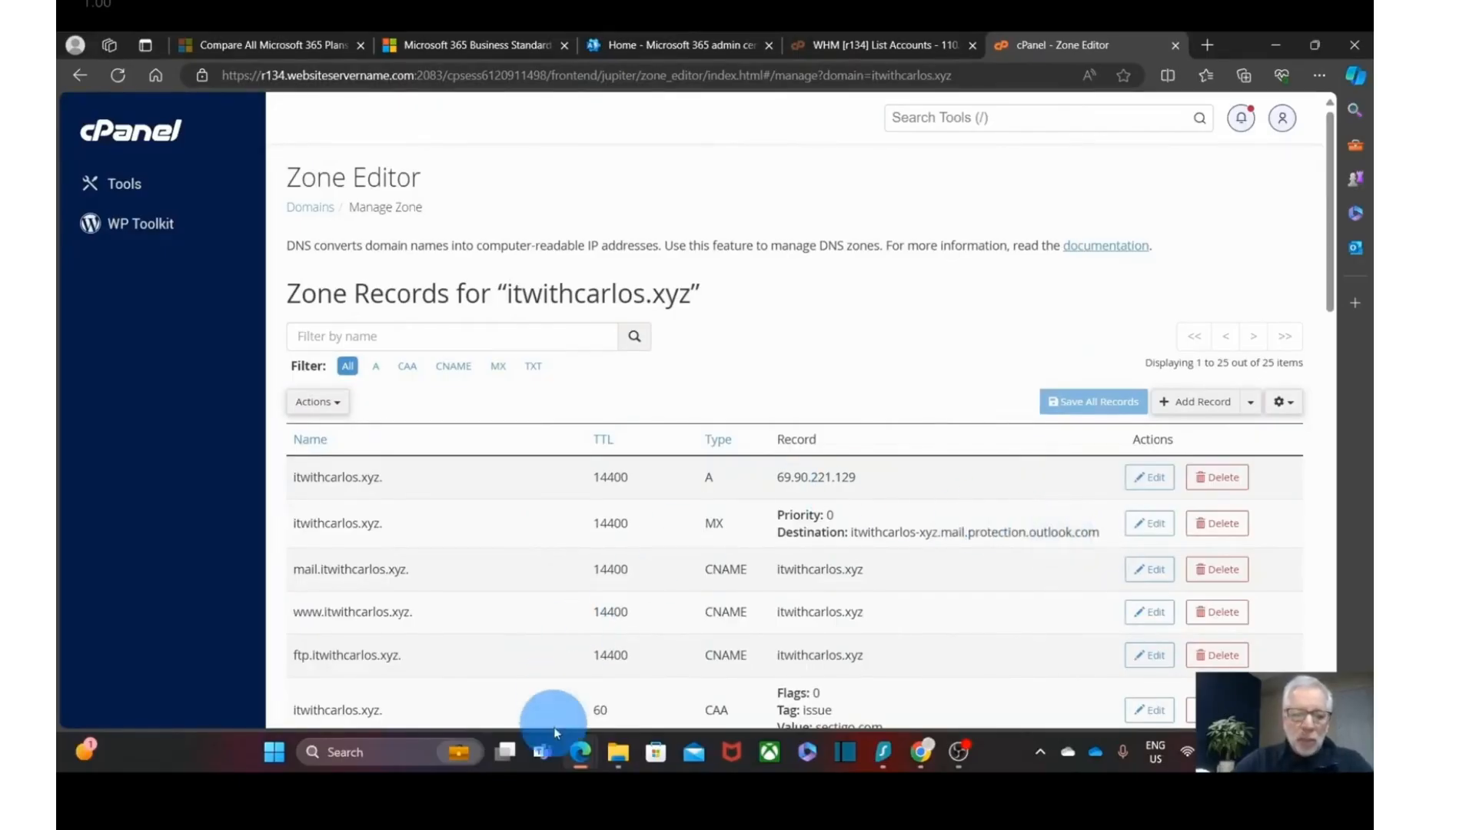
- Verify the DNS records in the Microsoft 365 wizard so itwithcarlos.xyz setup completes
mouse_move(577, 767)
left_click(590, 677)
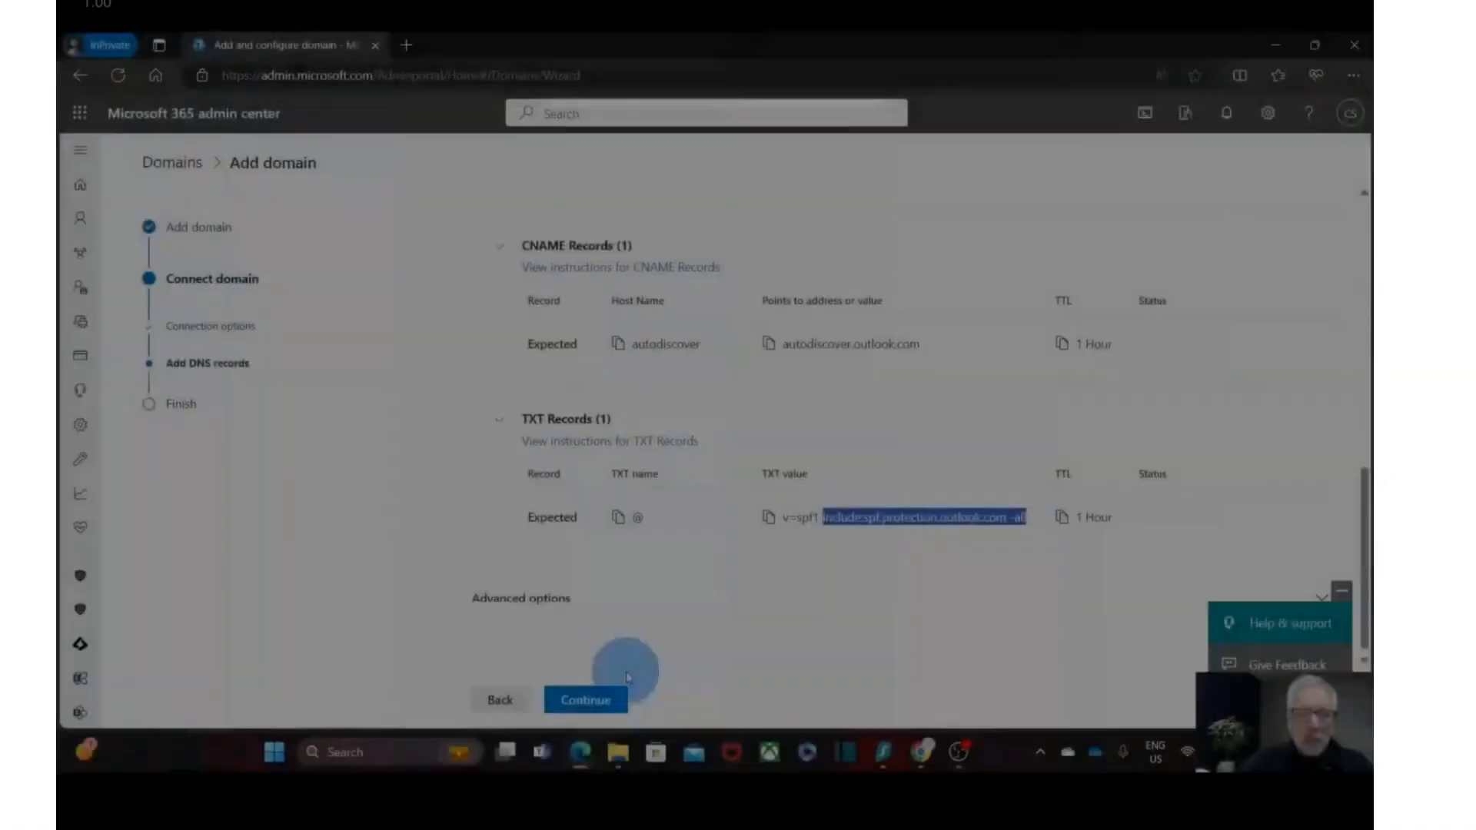
left_click(586, 700)
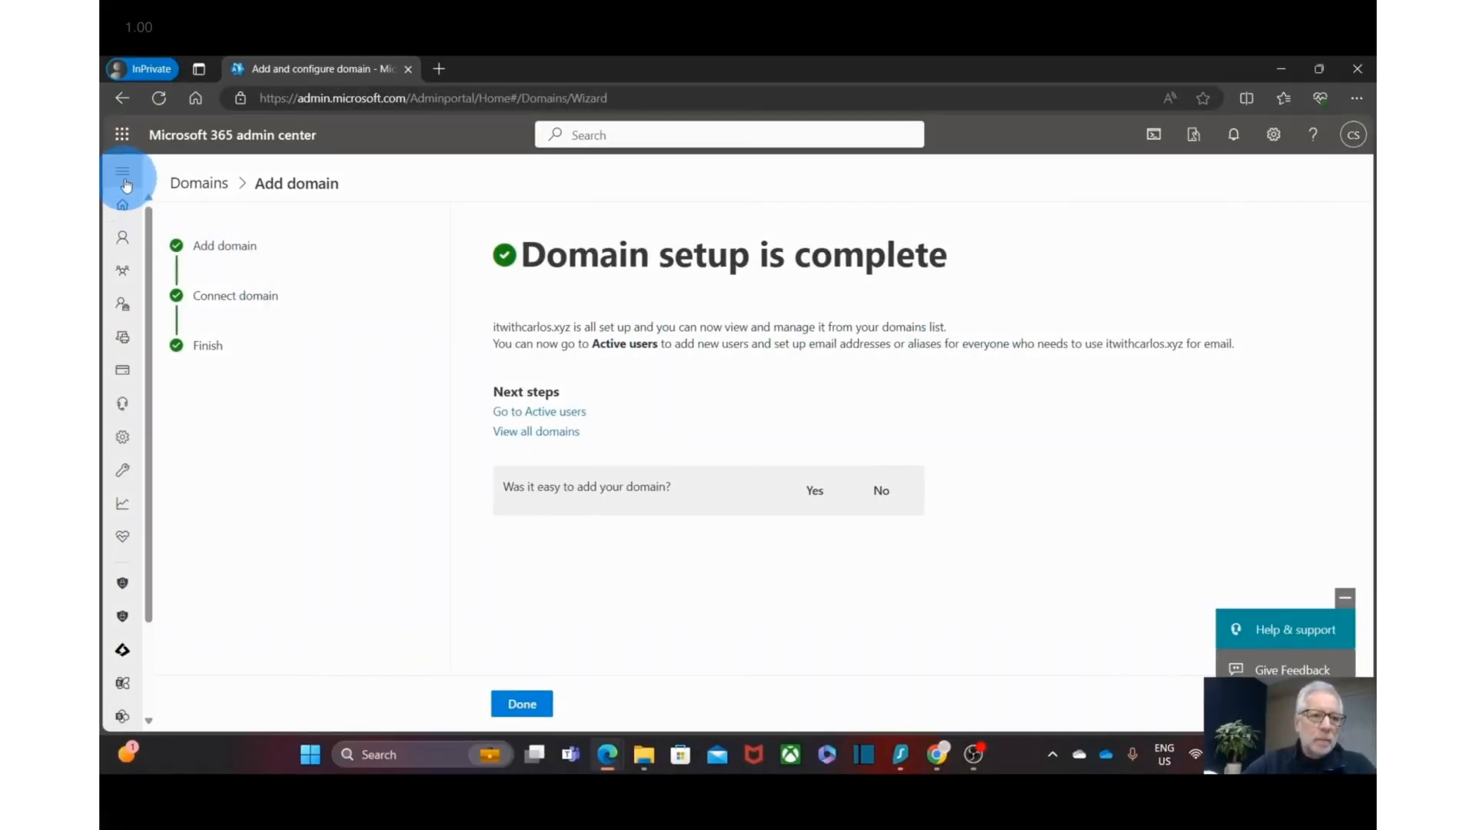
left_click(125, 179)
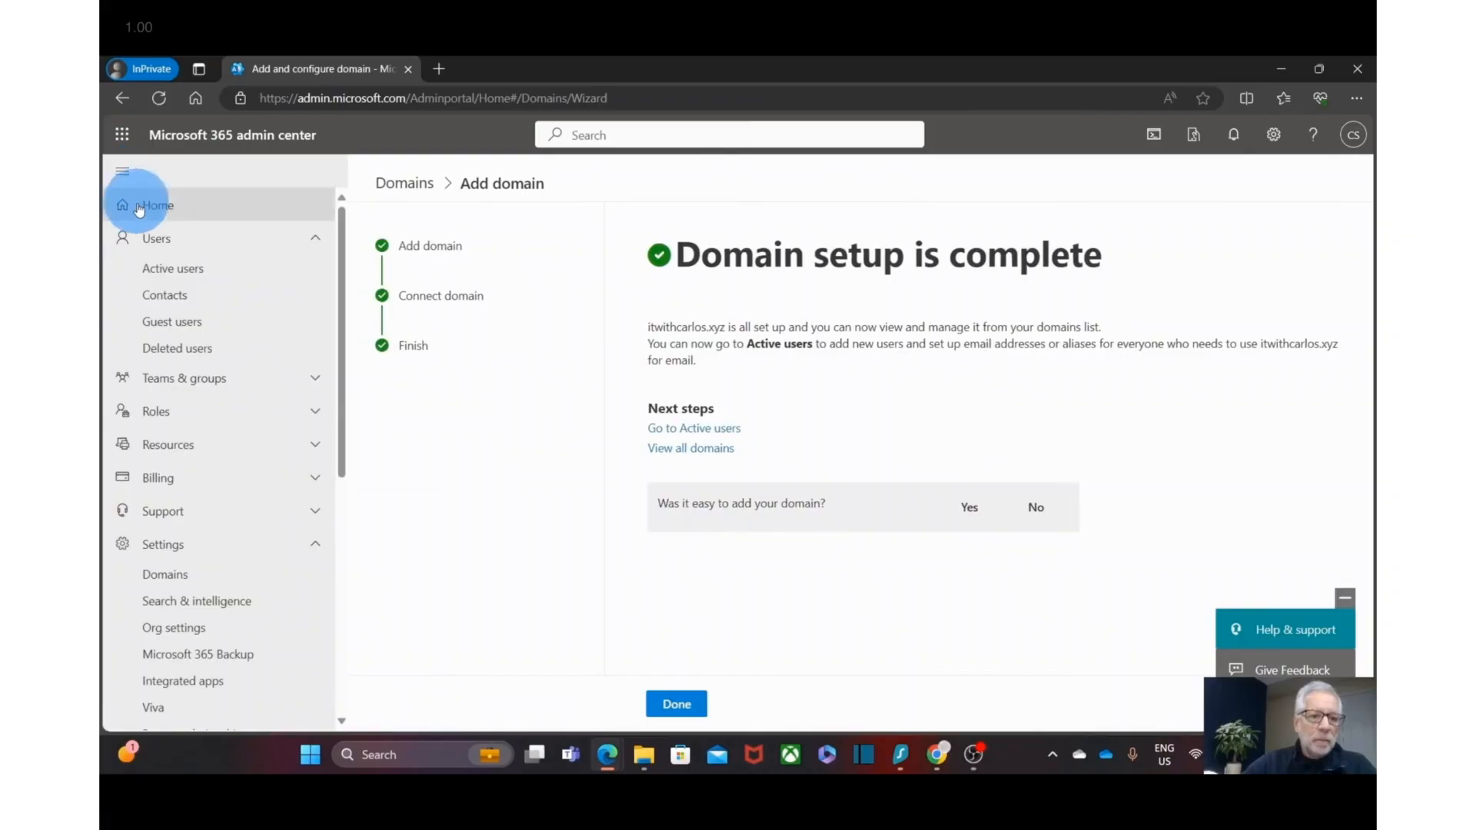
- In Active users, switch the admin account's primary email domain to itwithcarlos.xyz and save
left_click(169, 274)
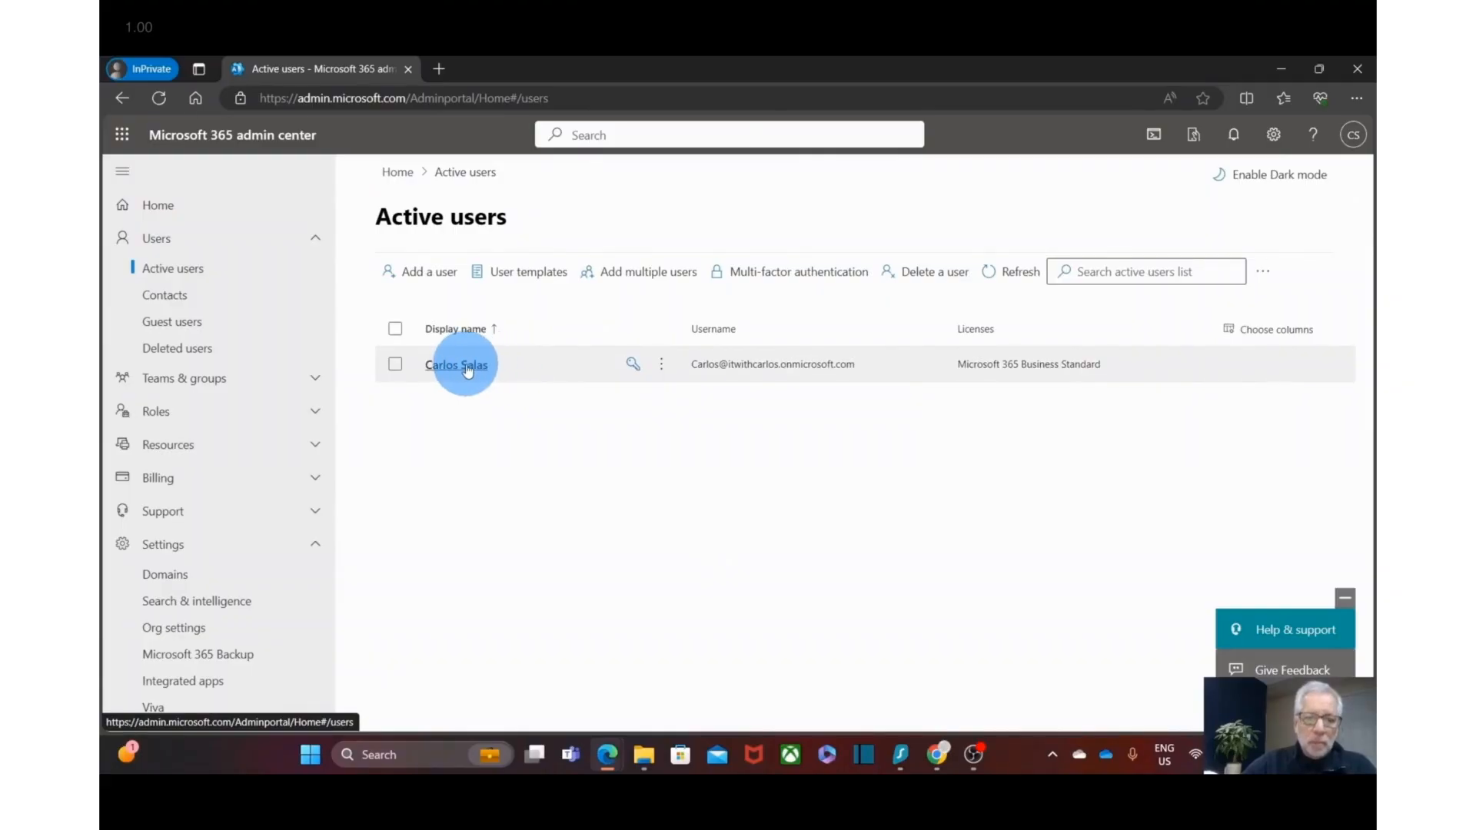
left_click(461, 365)
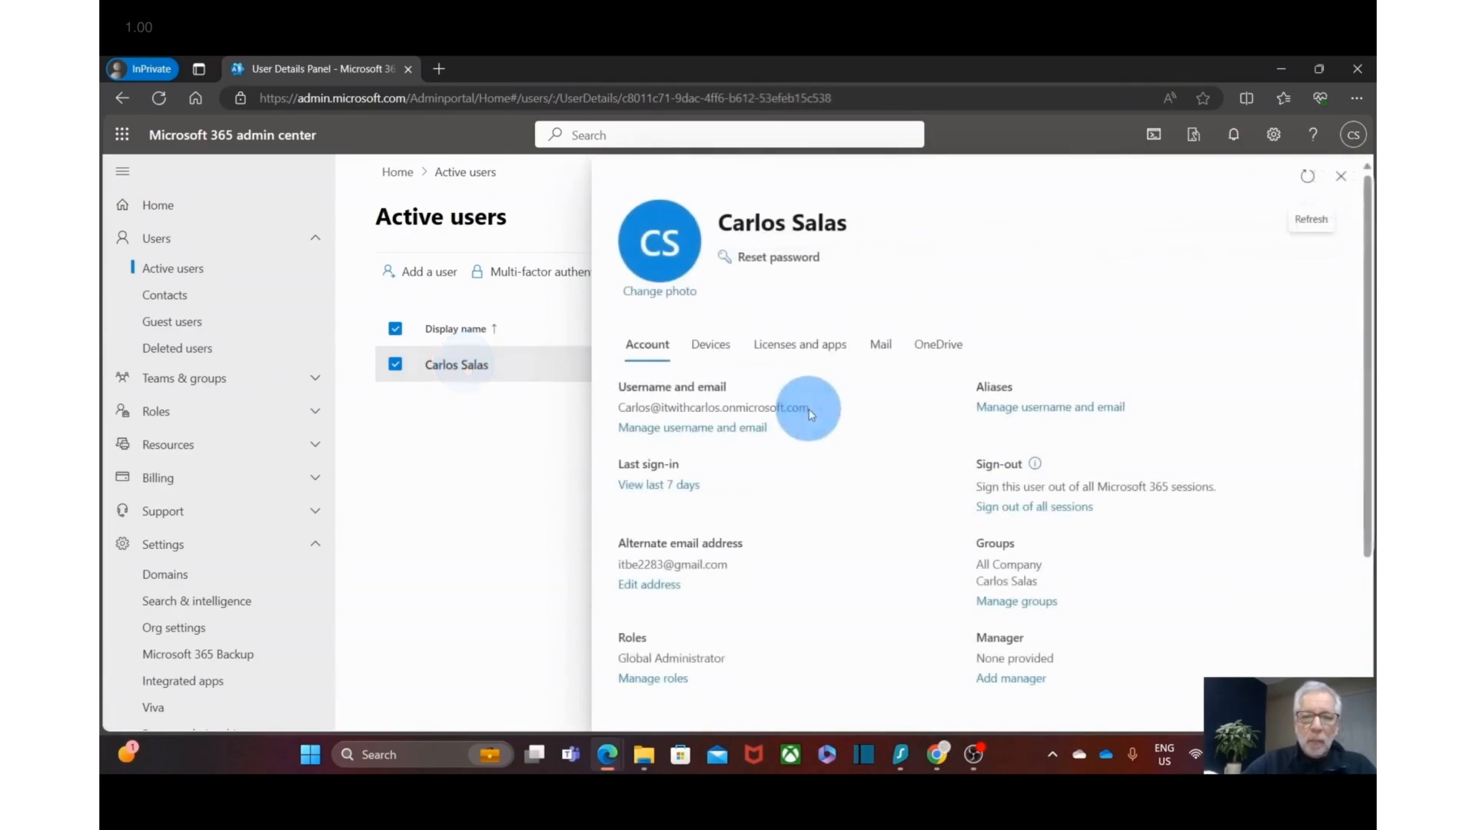
left_click_drag(809, 409, 661, 405)
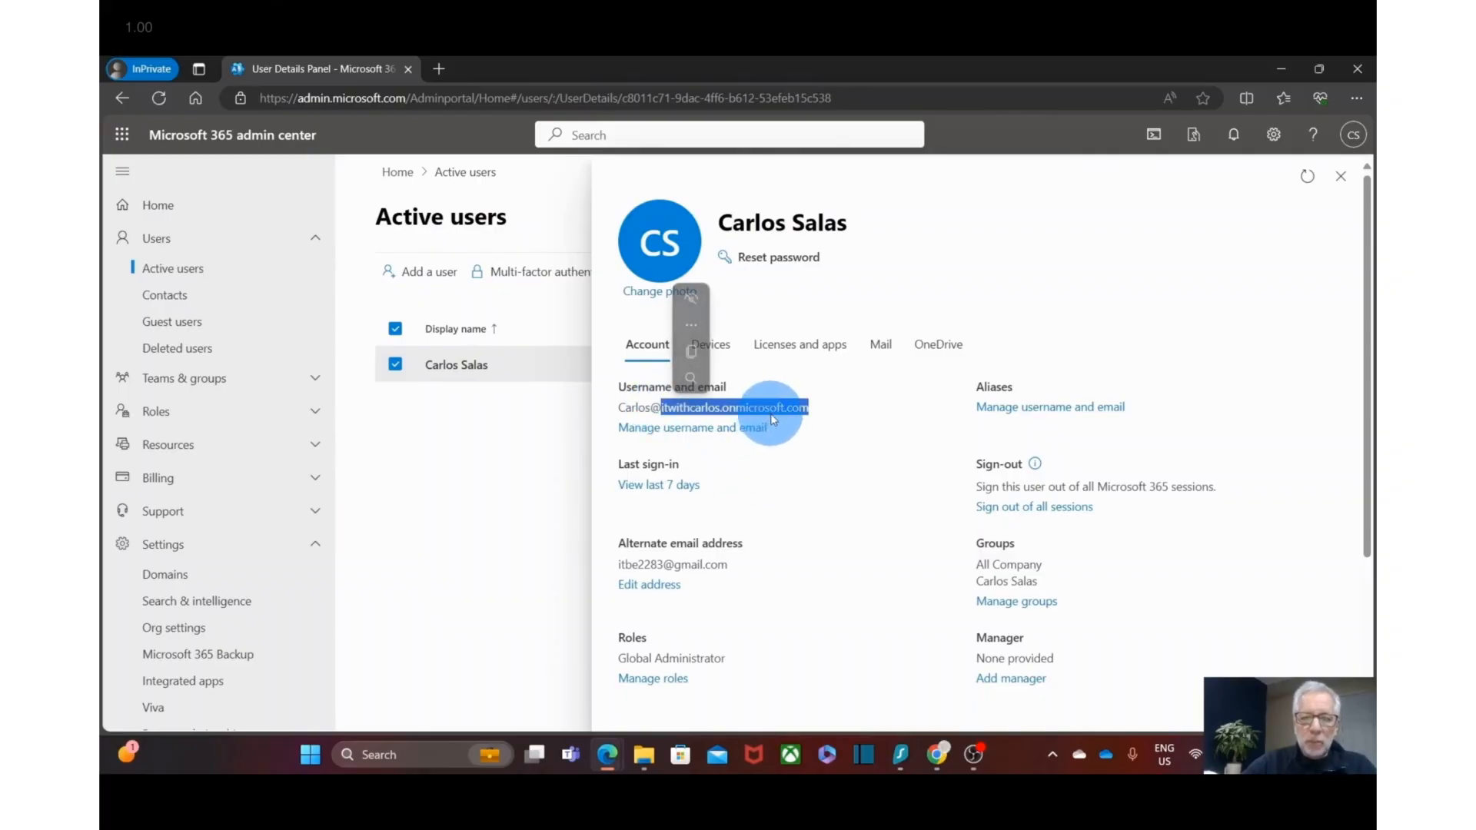
left_click(769, 457)
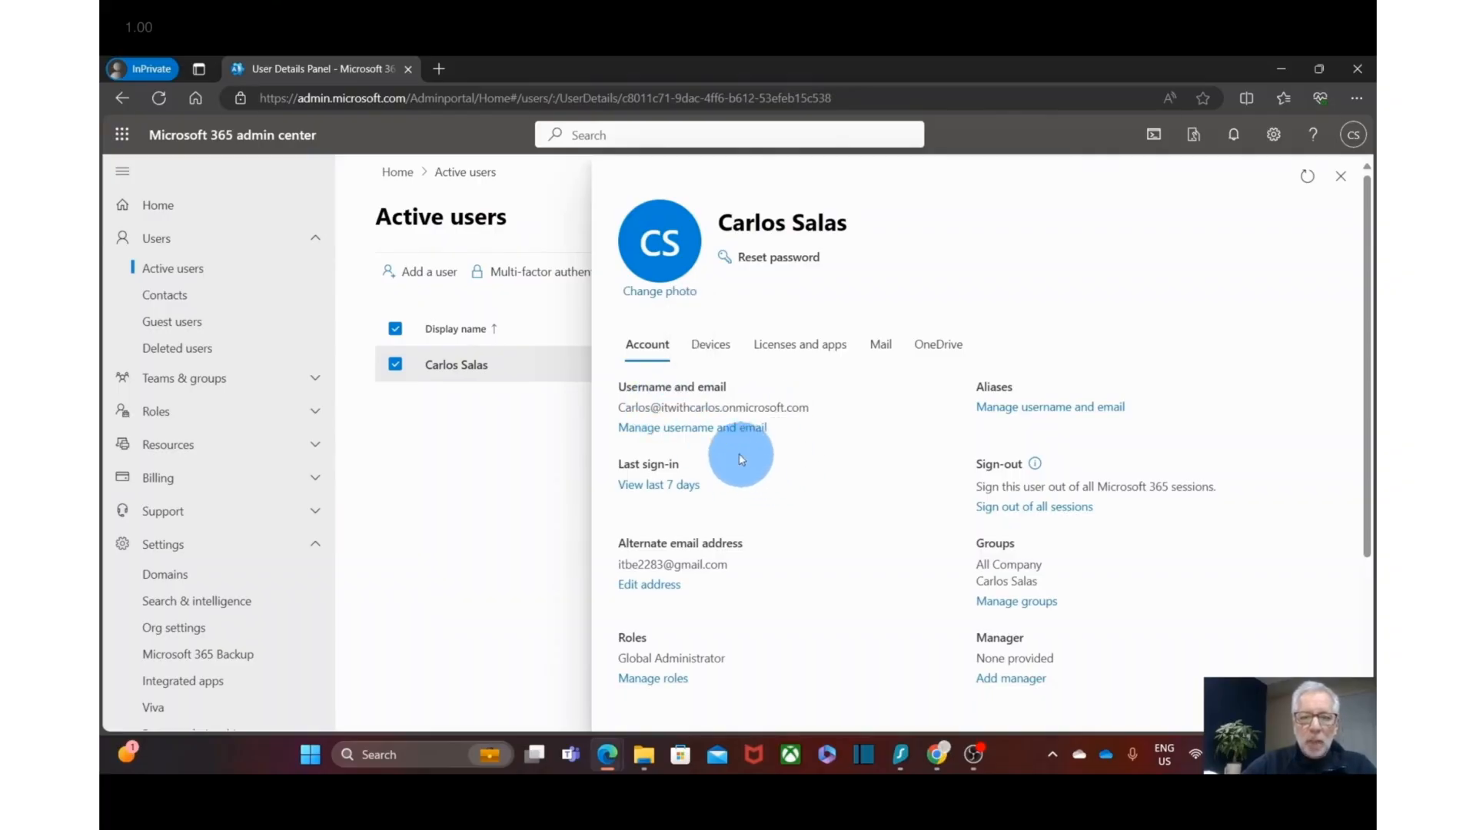
left_click(706, 429)
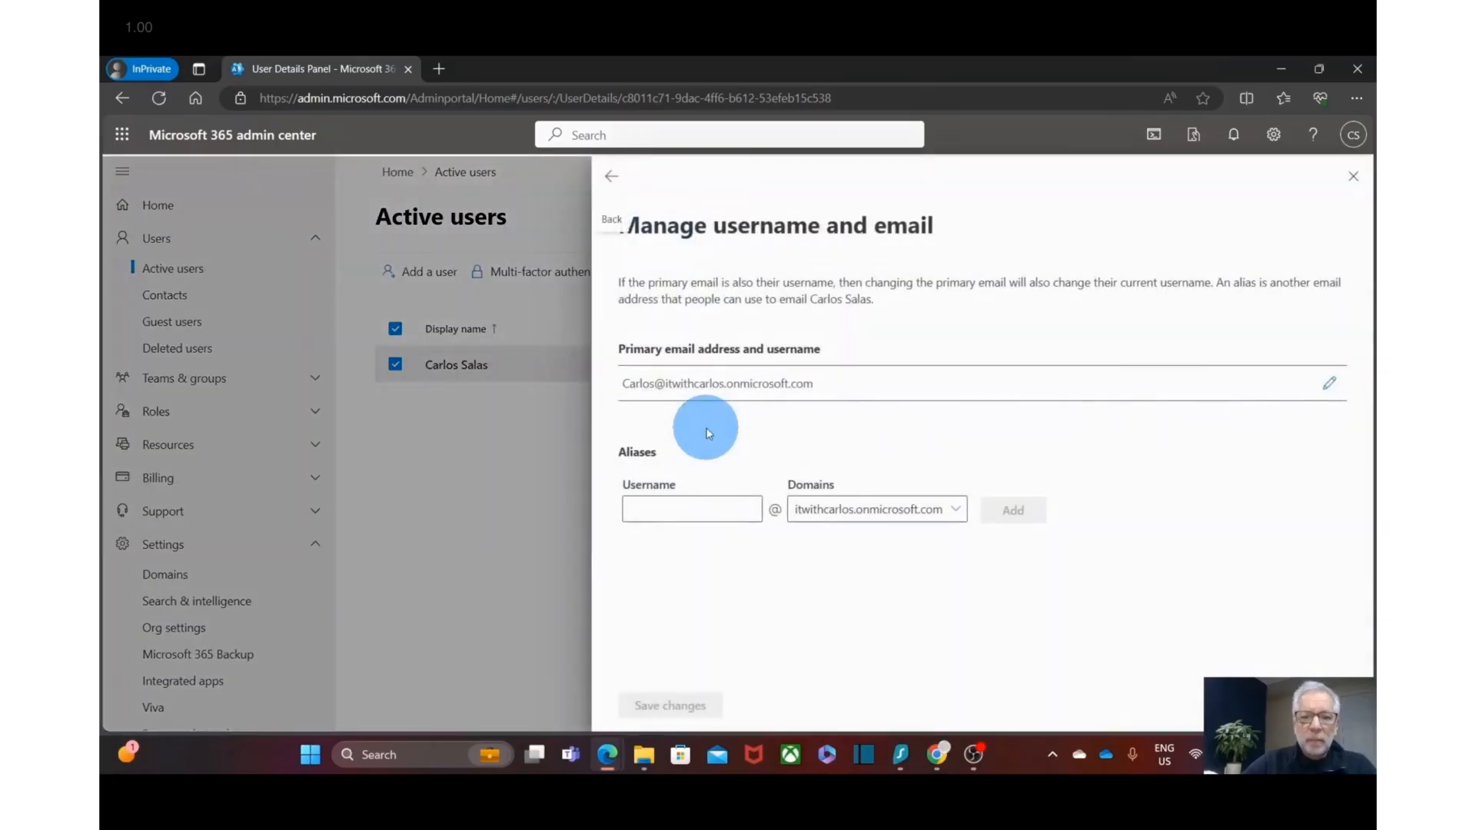
left_click(1331, 391)
left_click(958, 408)
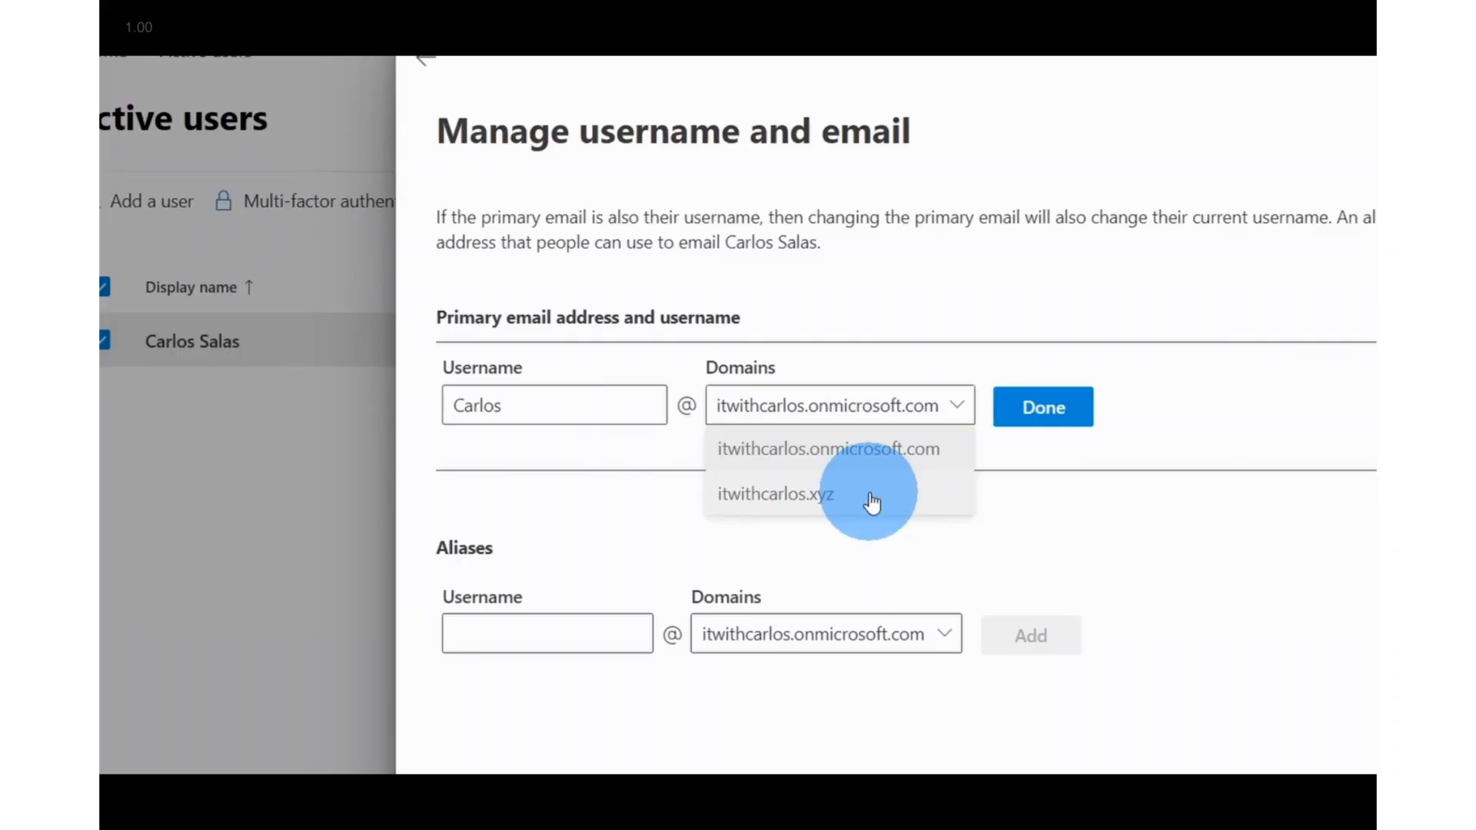
left_click(871, 498)
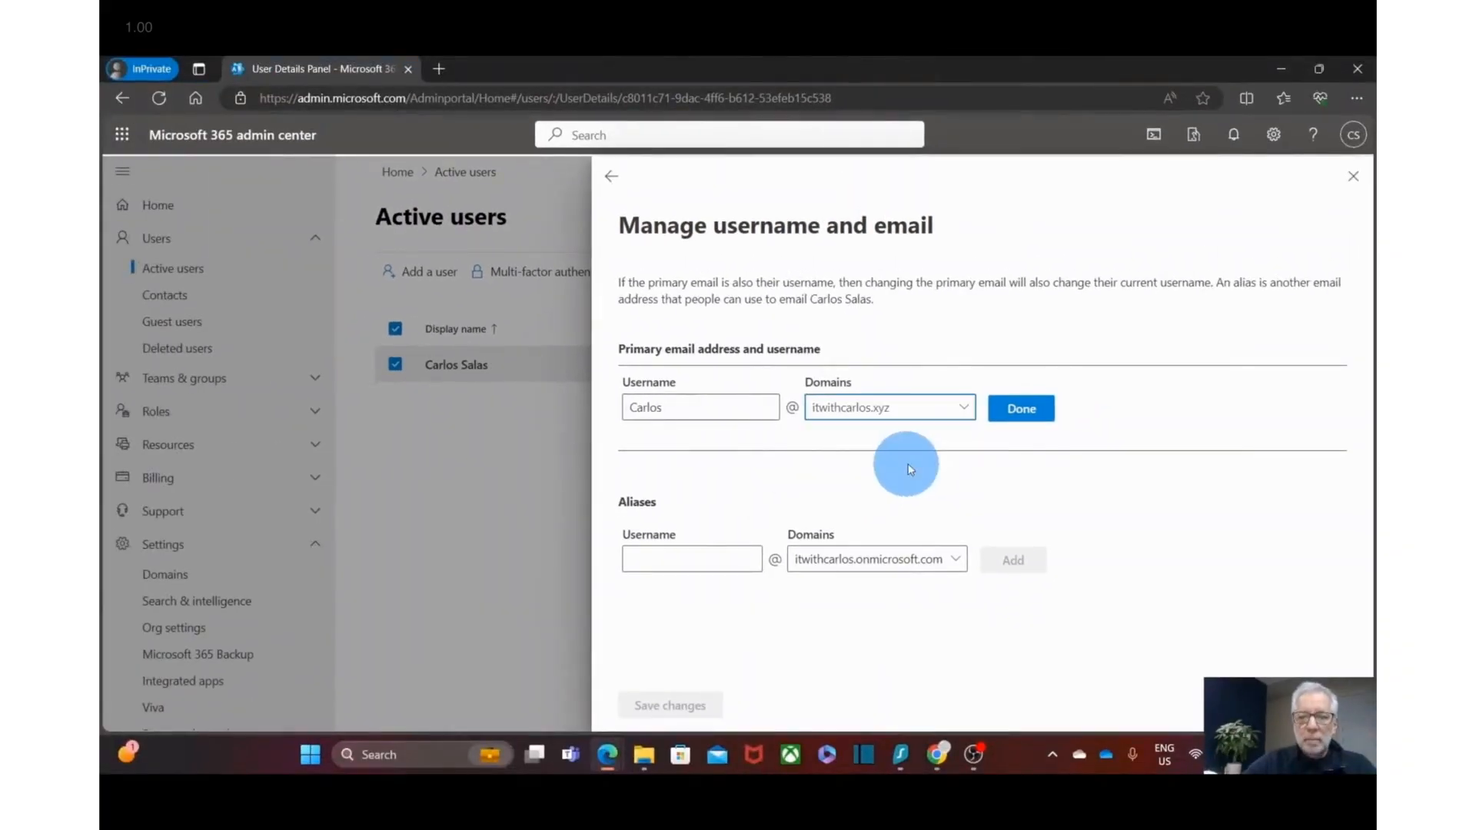
left_click(1029, 415)
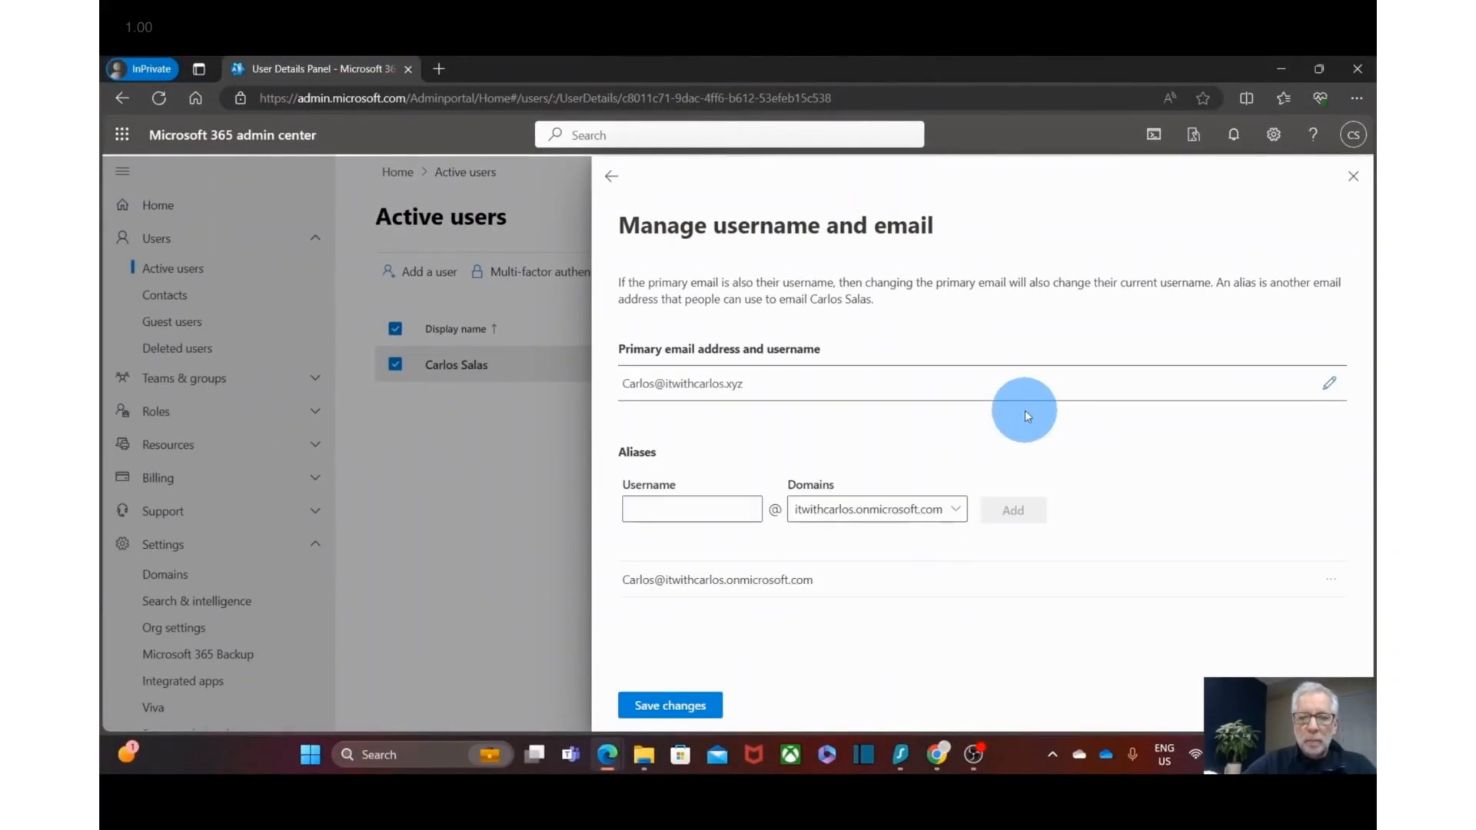
left_click(682, 711)
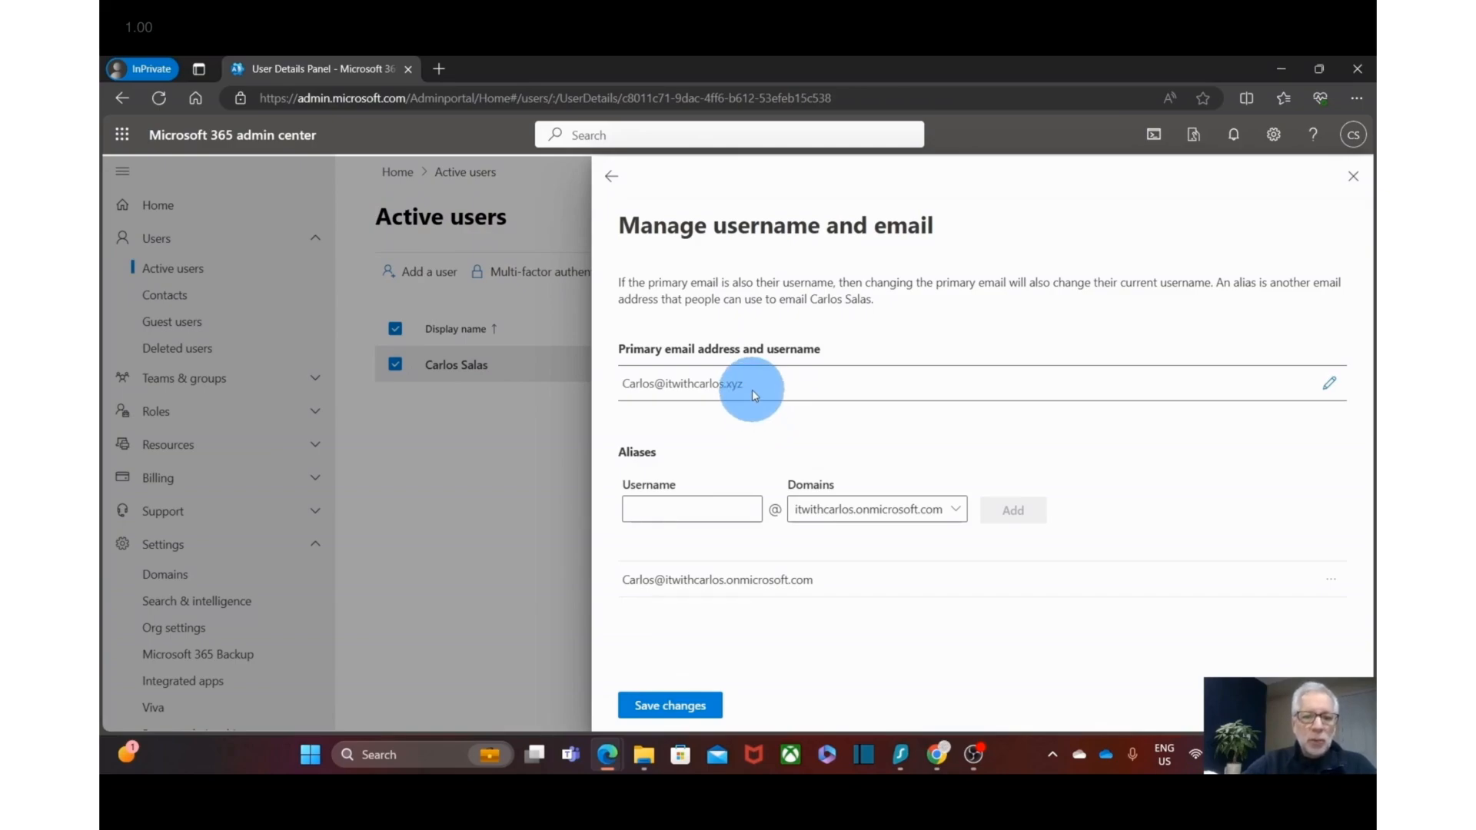
left_click(676, 707)
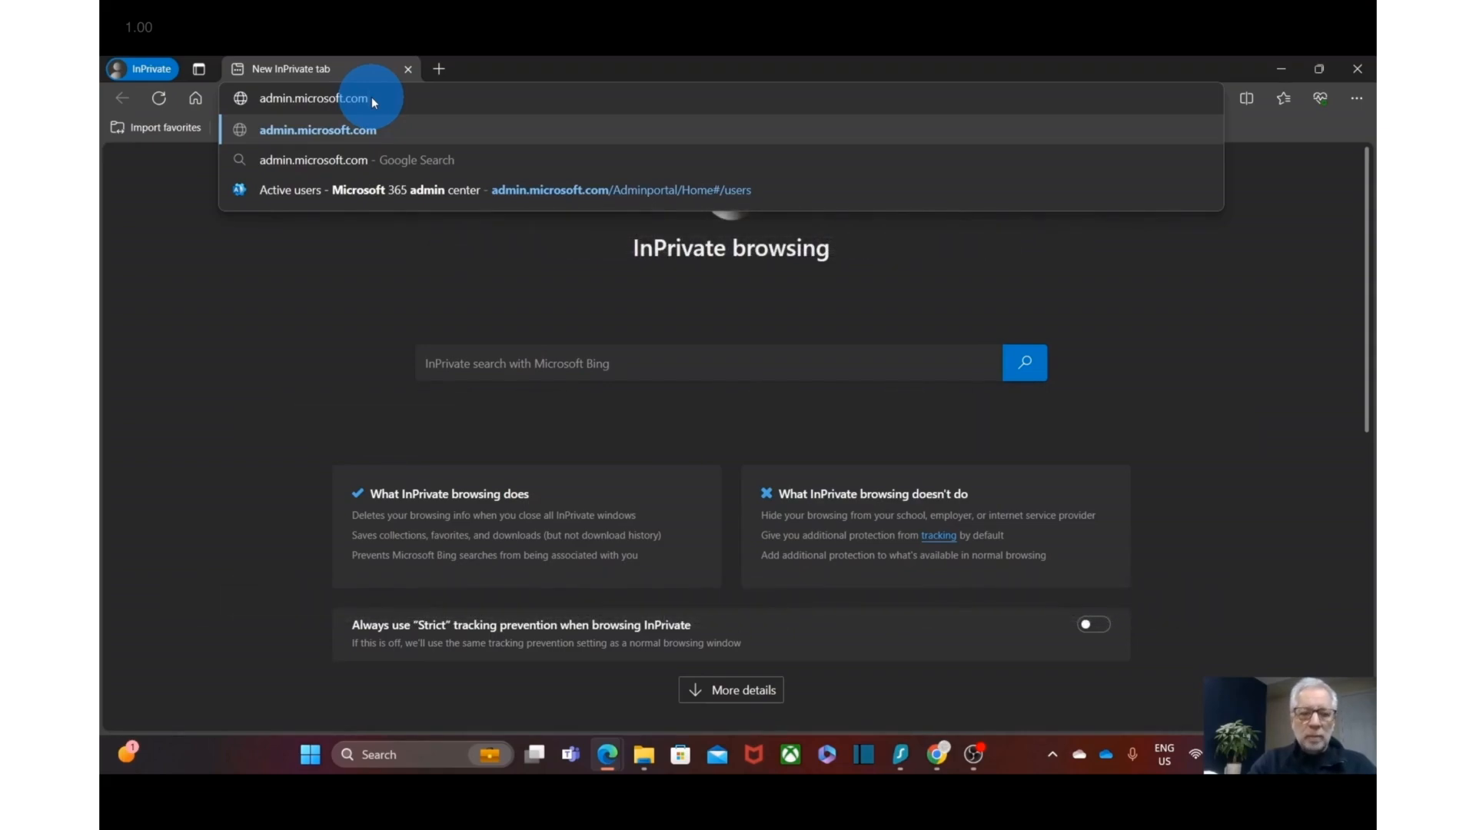
- Sign in at admin.microsoft.com with the new itwithcarlos.xyz username, declining Stay signed in
key("Return")
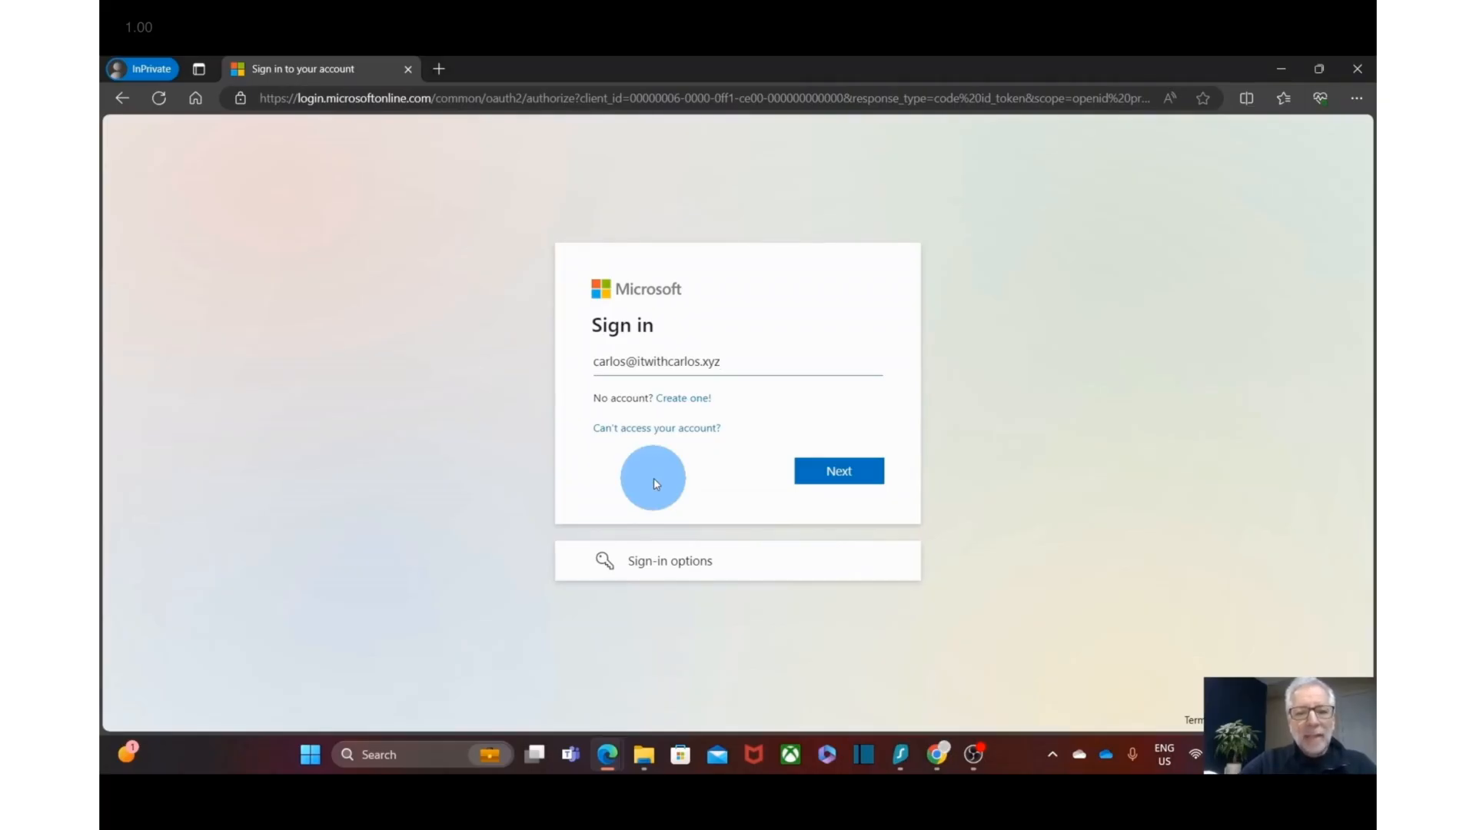
left_click(836, 479)
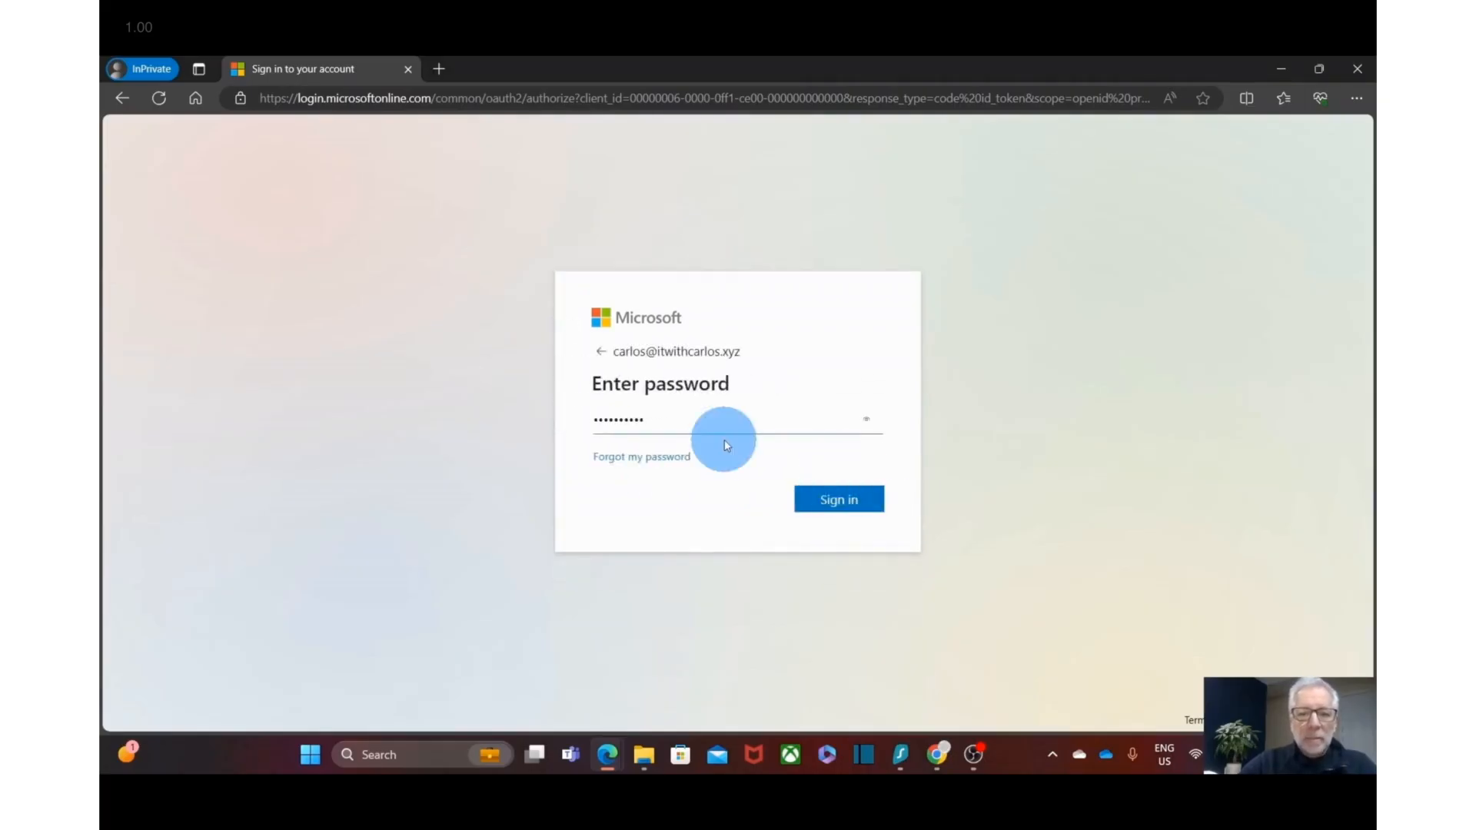
left_click(839, 501)
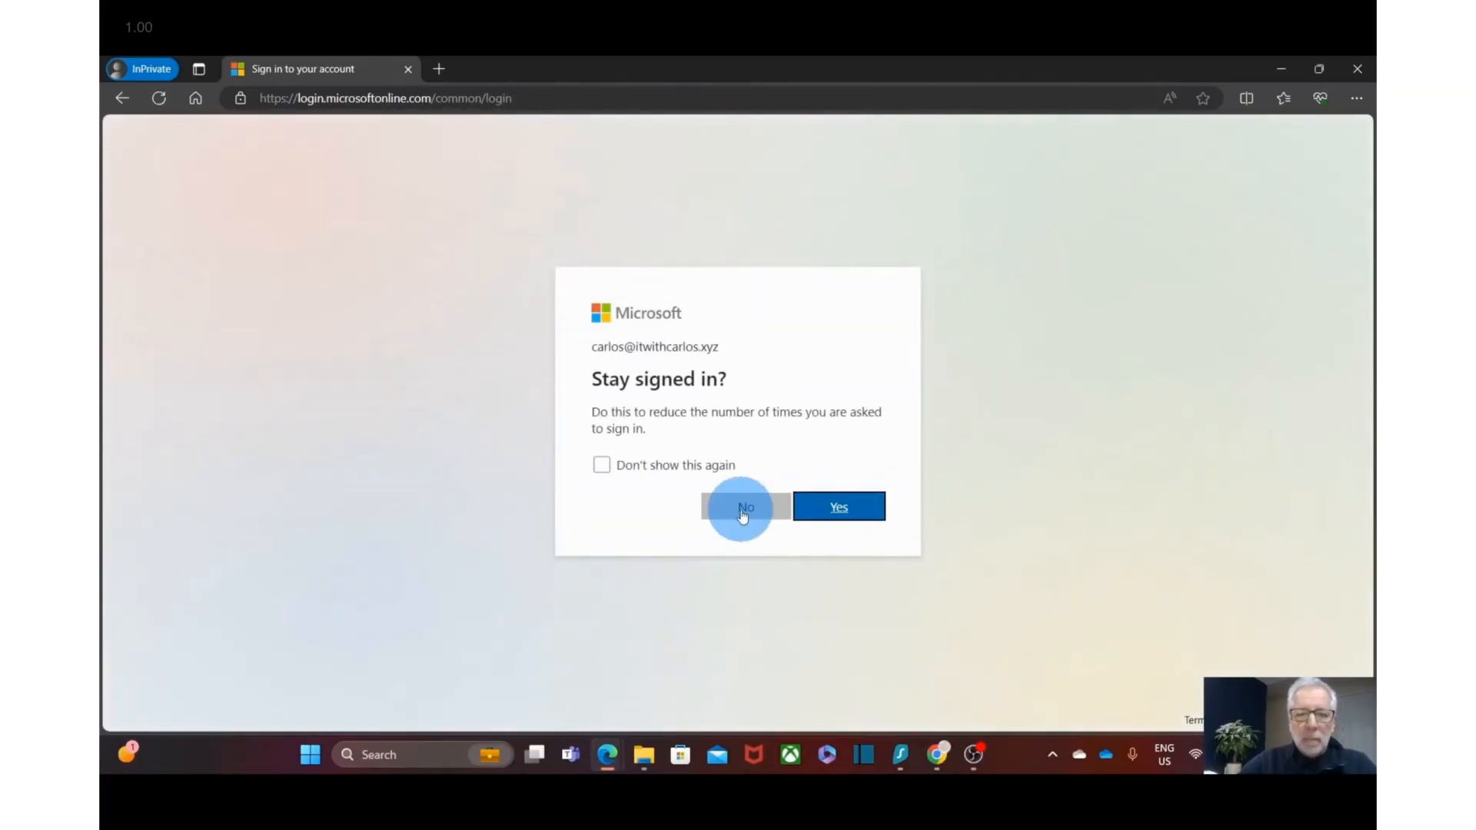
left_click(744, 508)
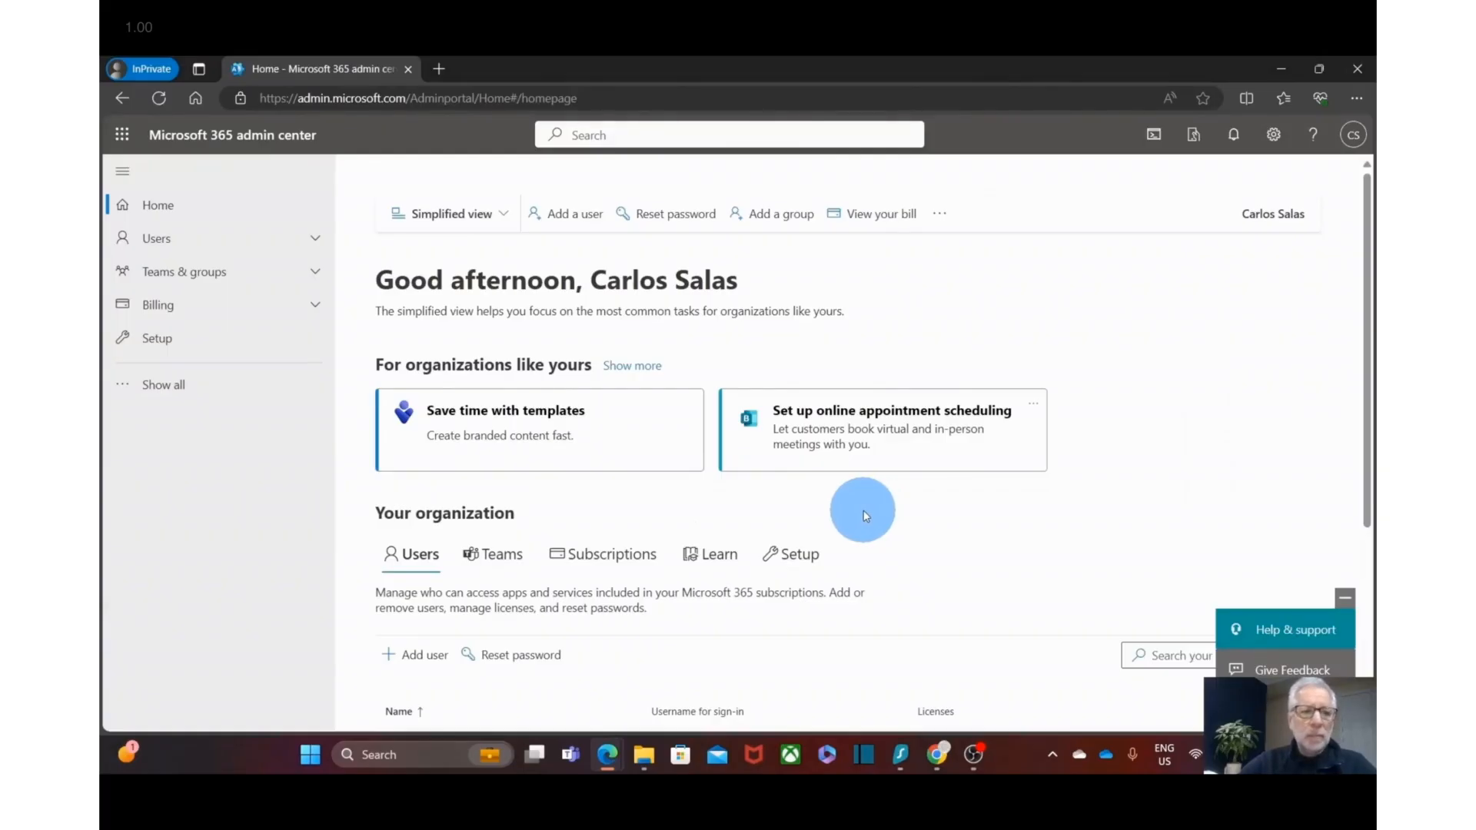
- Go to Active users and start the Add a user form at the First name field
left_click(186, 243)
left_click(191, 272)
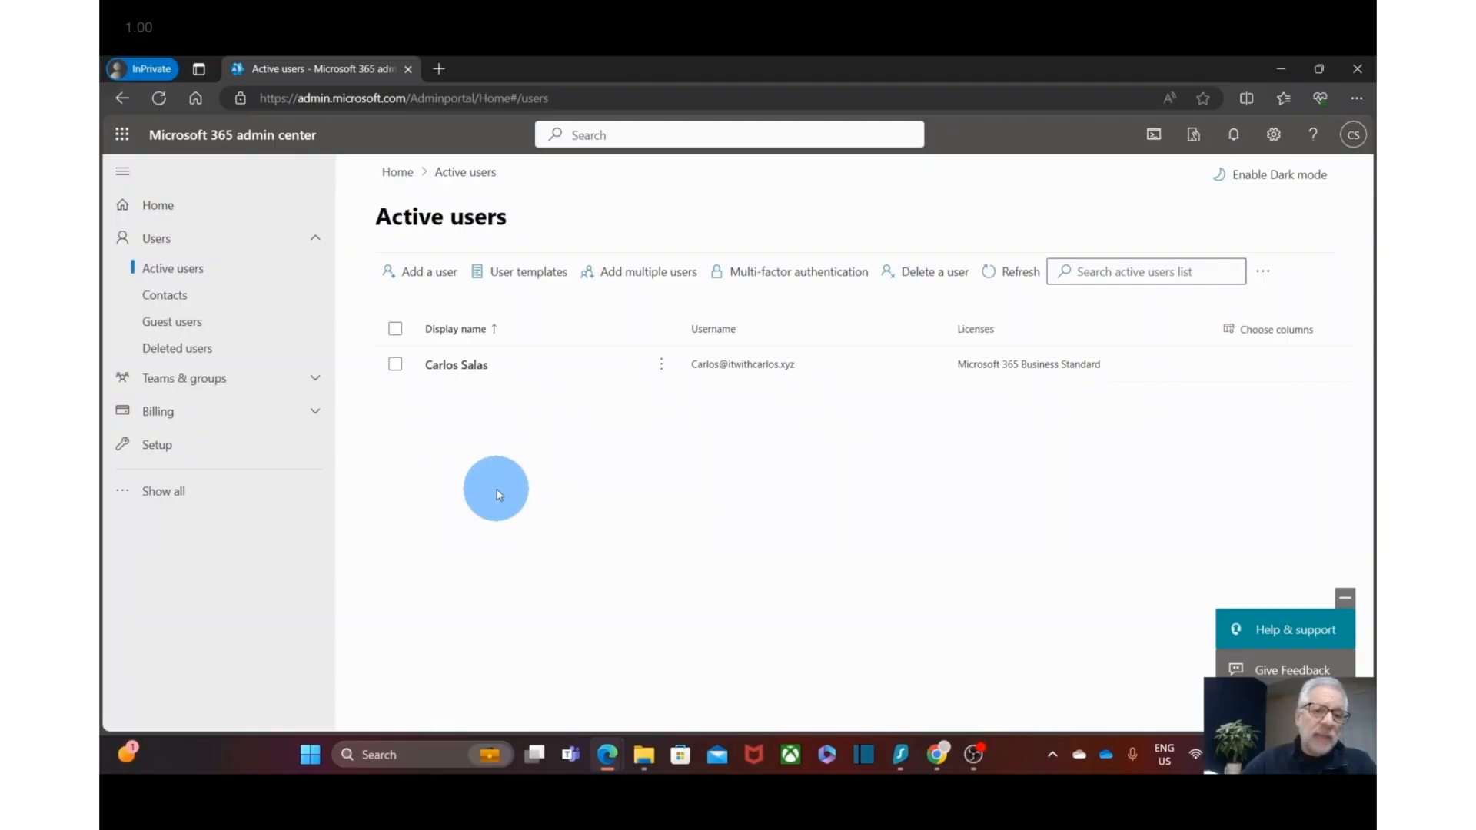
left_click(443, 275)
left_click(775, 386)
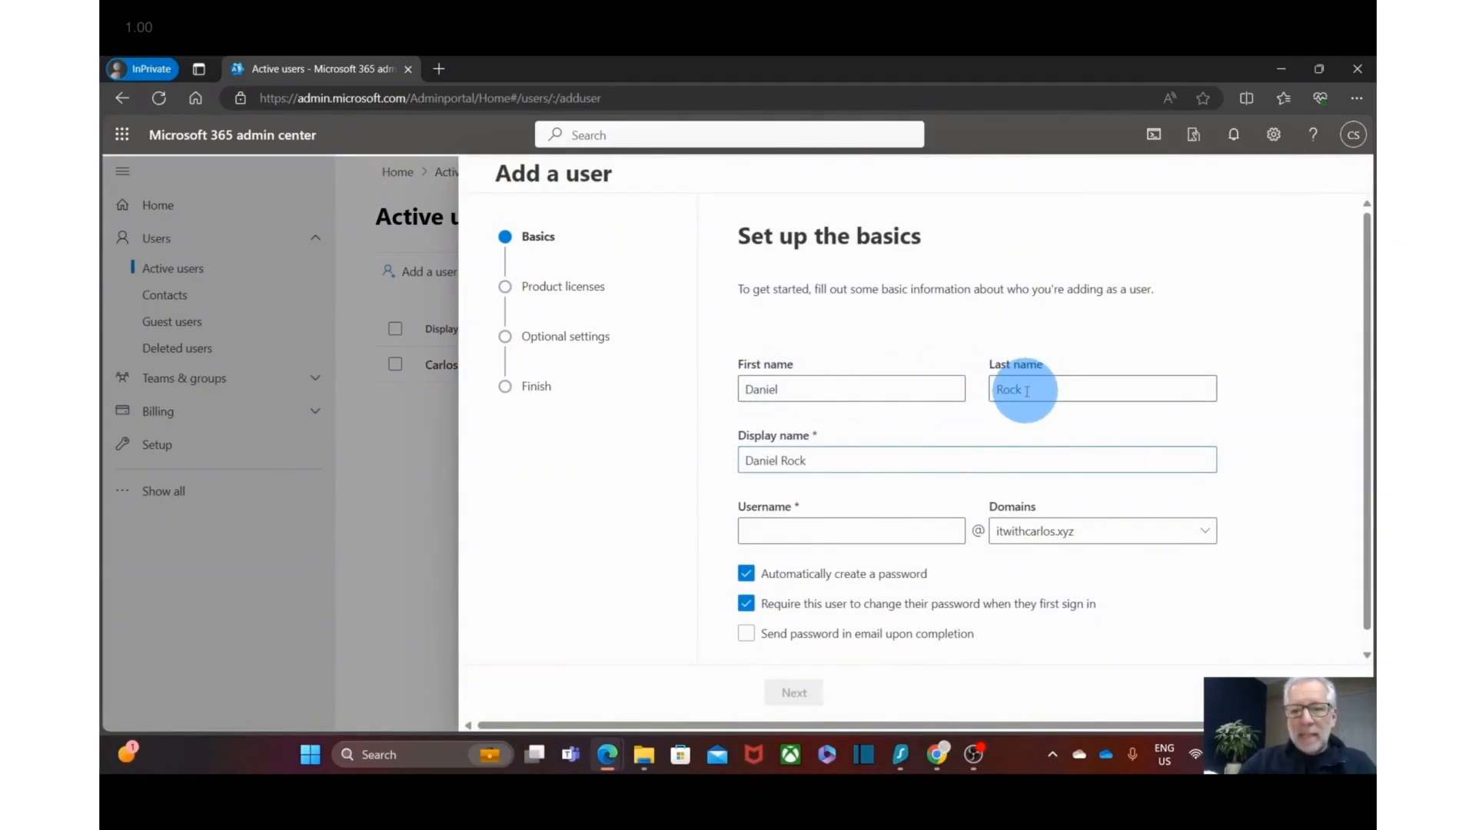
- Enter the new user's username on the itwithcarlos.xyz domain and proceed to licenses
left_click(801, 534)
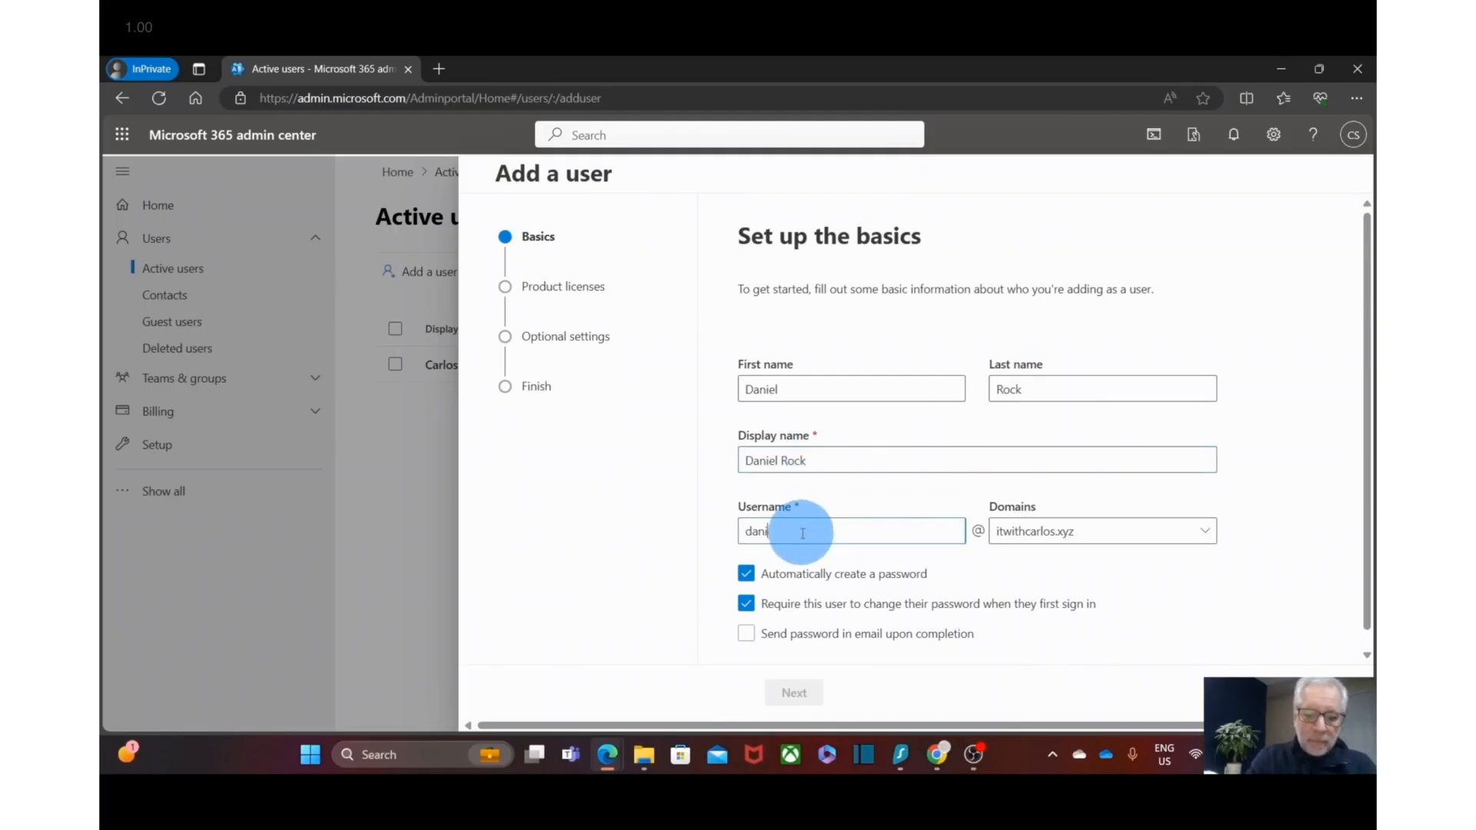
left_click(1148, 538)
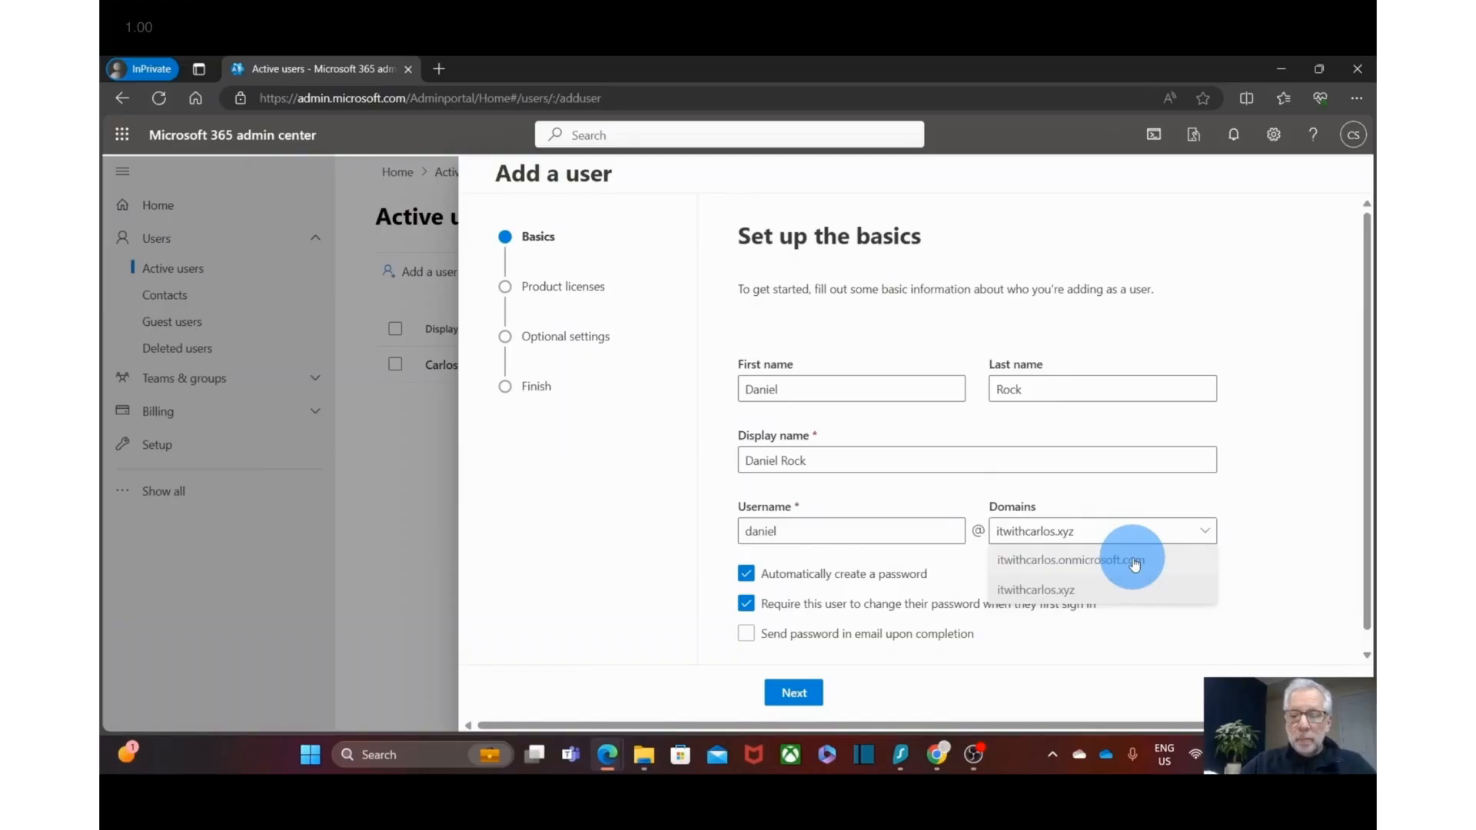
left_click(1103, 596)
scroll(846, 576, "down", 1)
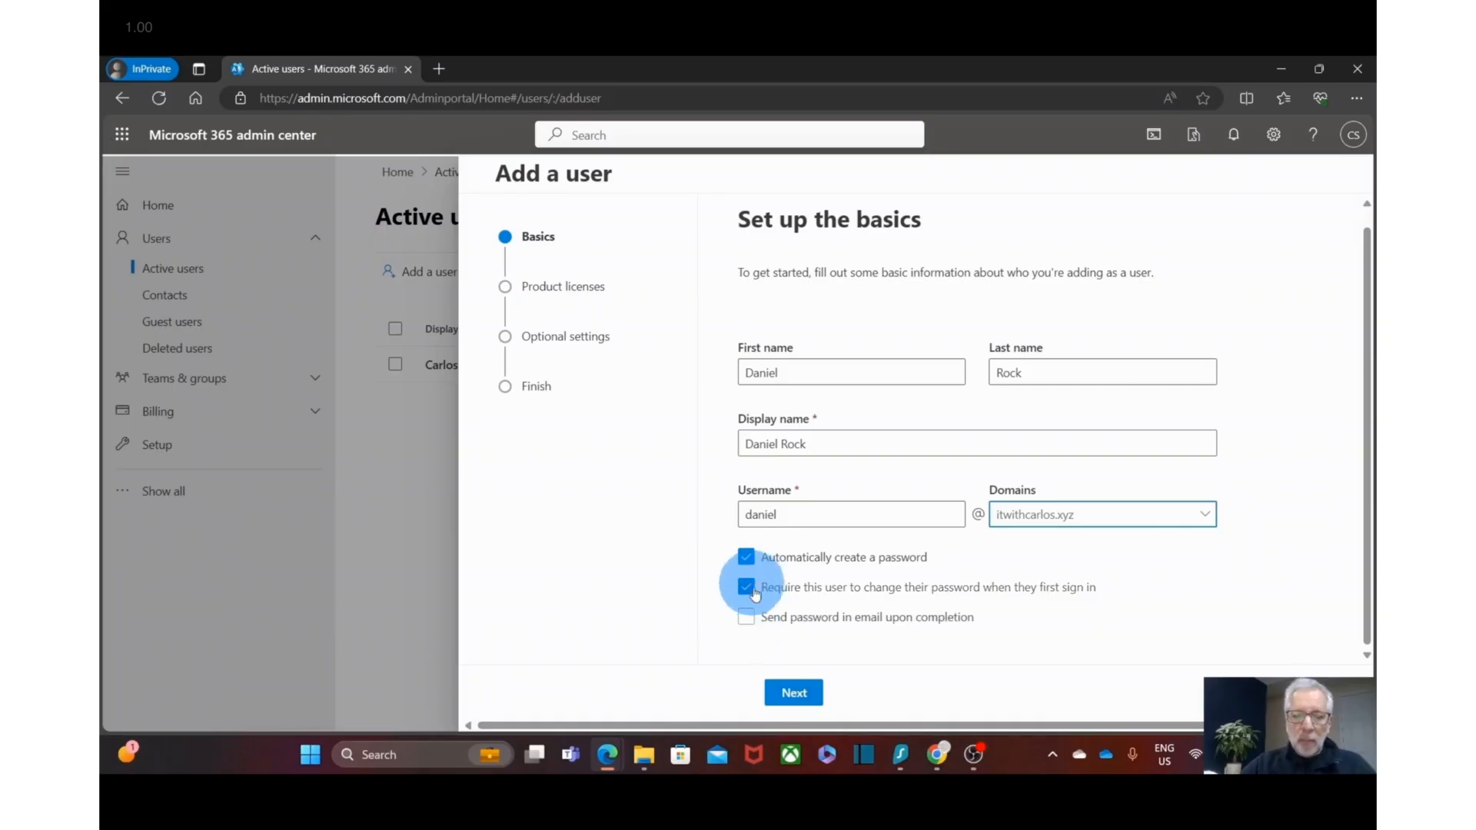
left_click(795, 698)
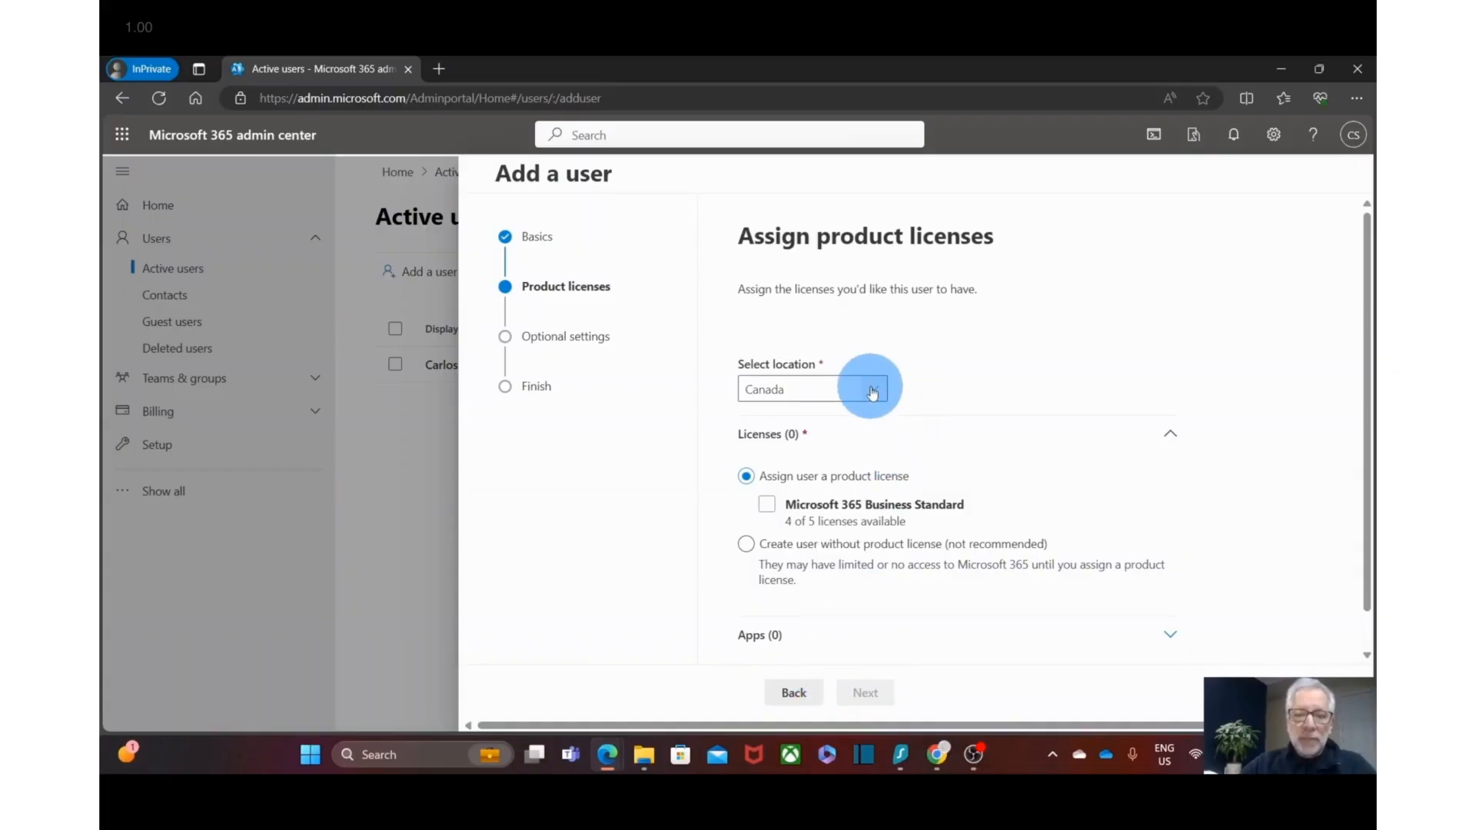
- Assign a Microsoft 365 Business Standard license, keep the plain User role, and finish adding
left_click(768, 506)
scroll(769, 511, "down", 1)
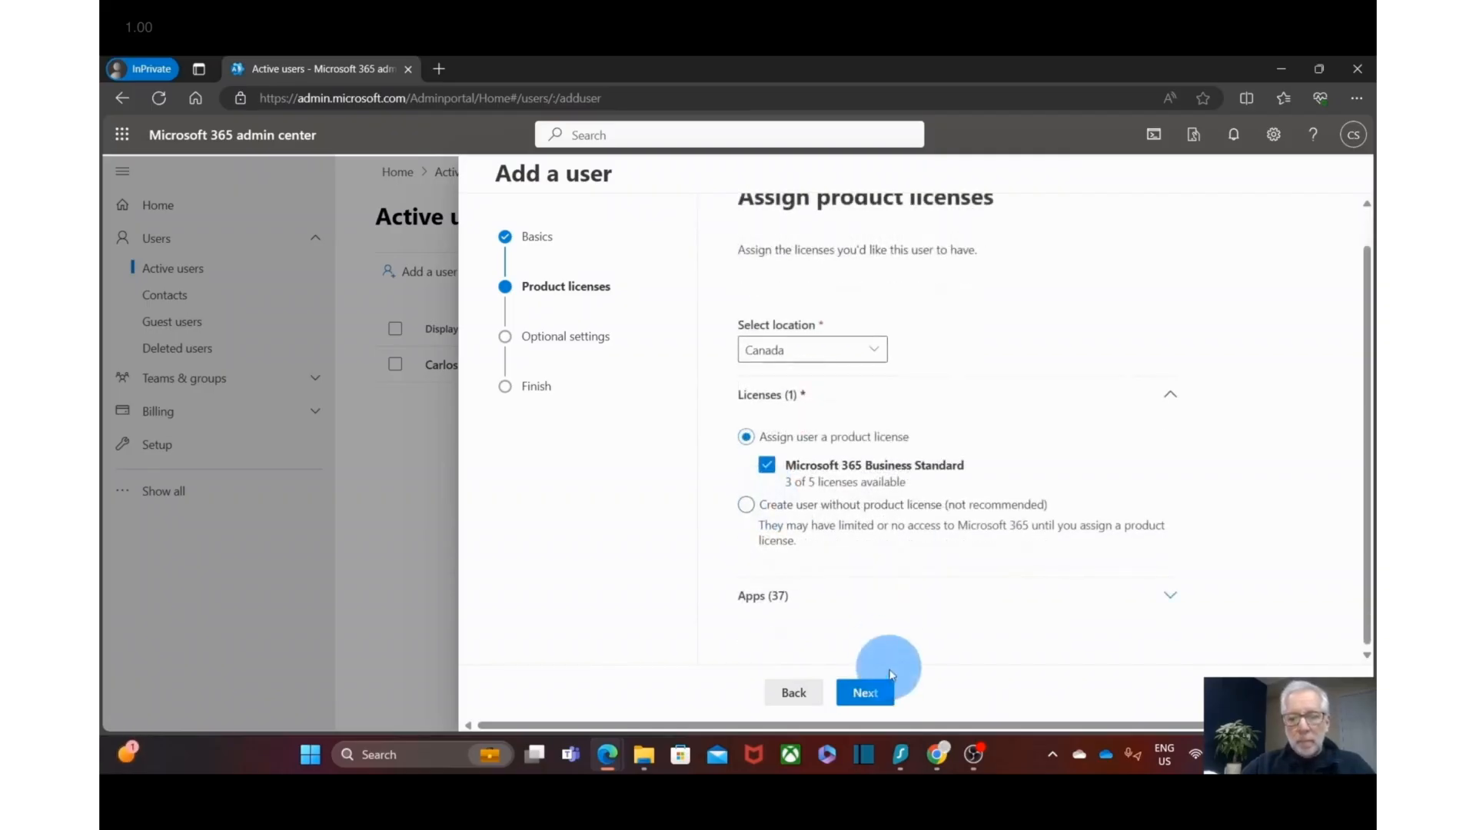
left_click(866, 694)
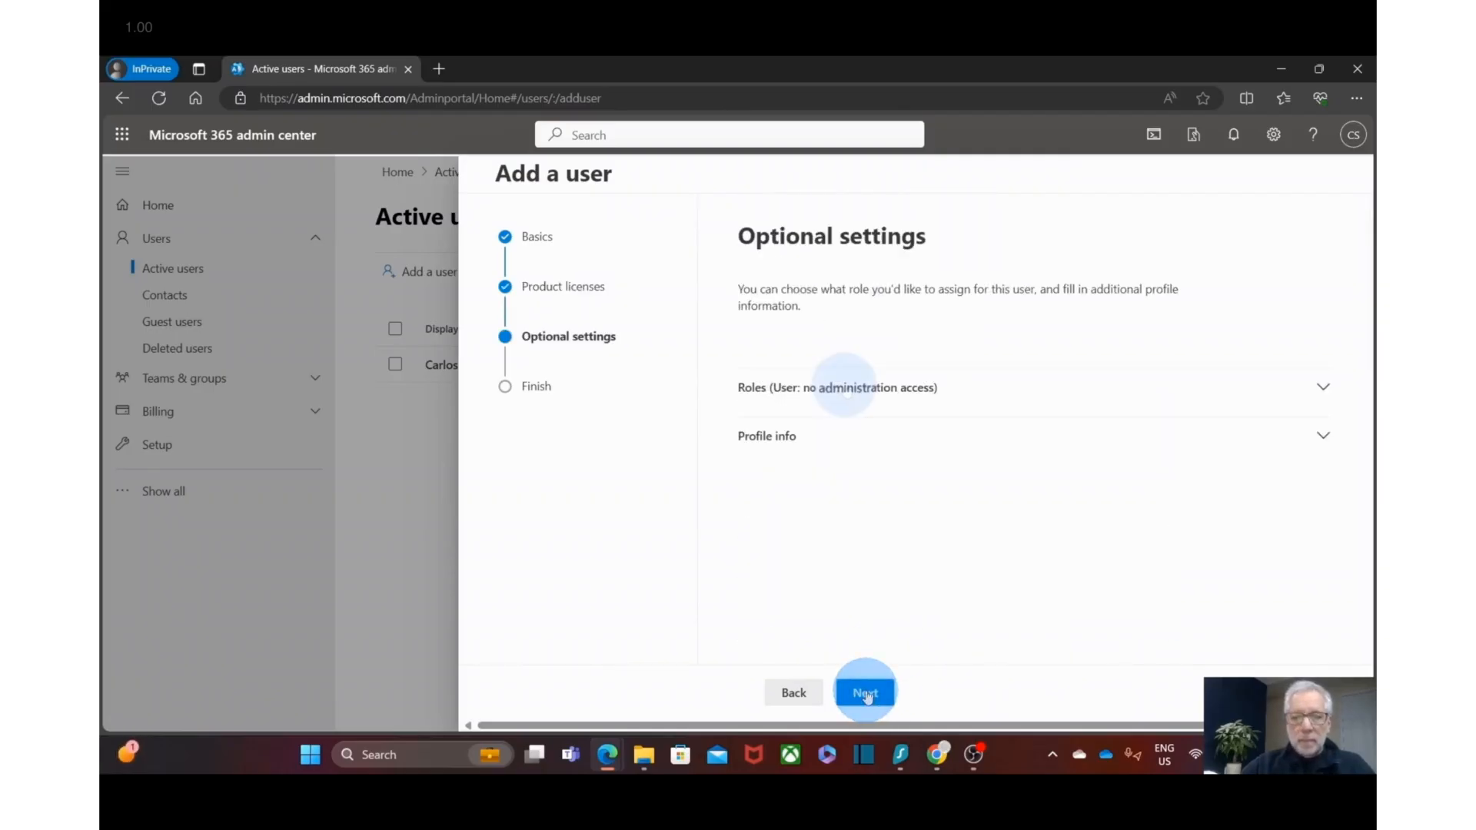
left_click(845, 392)
scroll(994, 543, "down", 3)
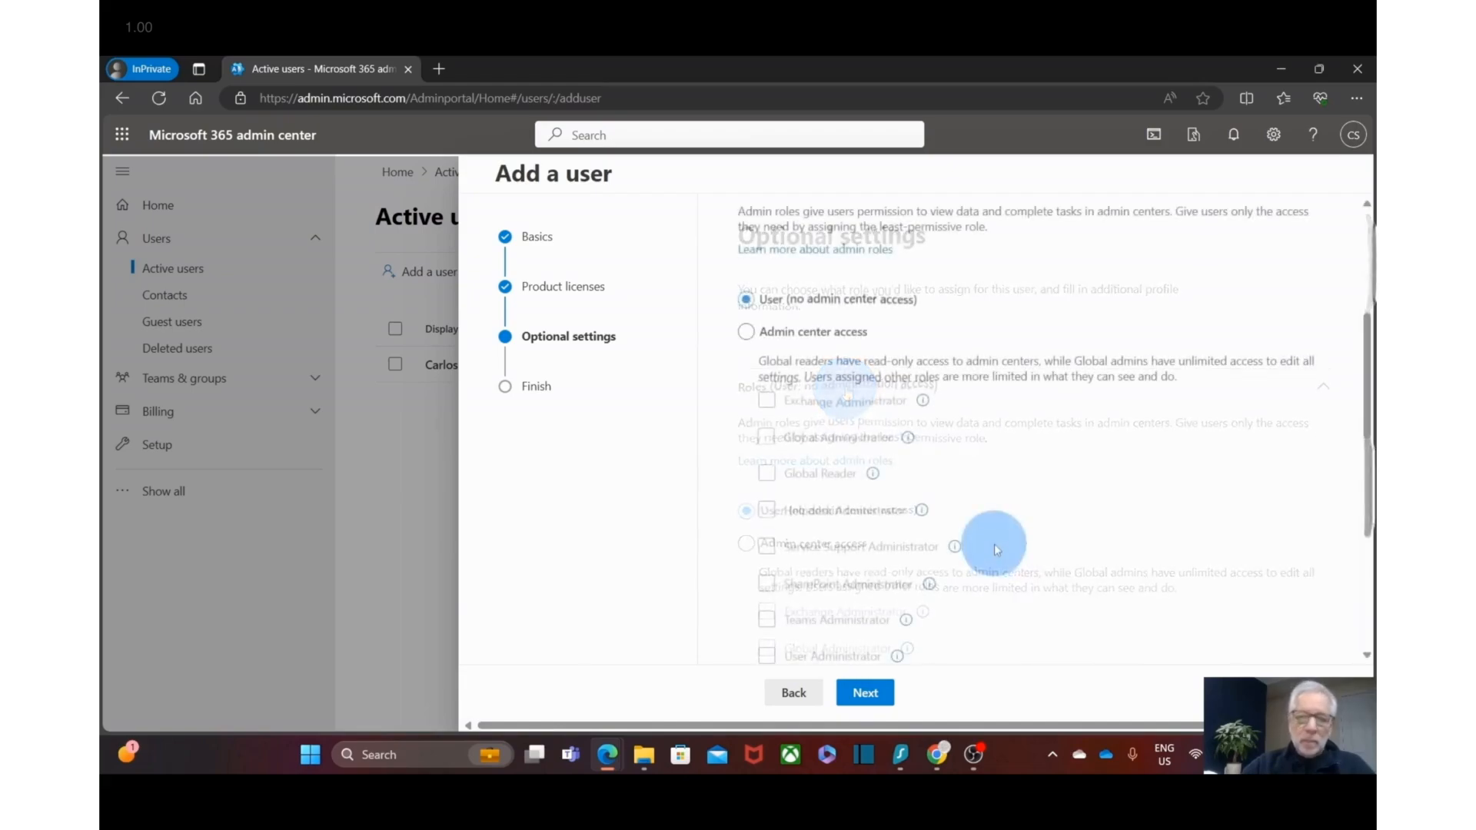
scroll(994, 543, "up", 4)
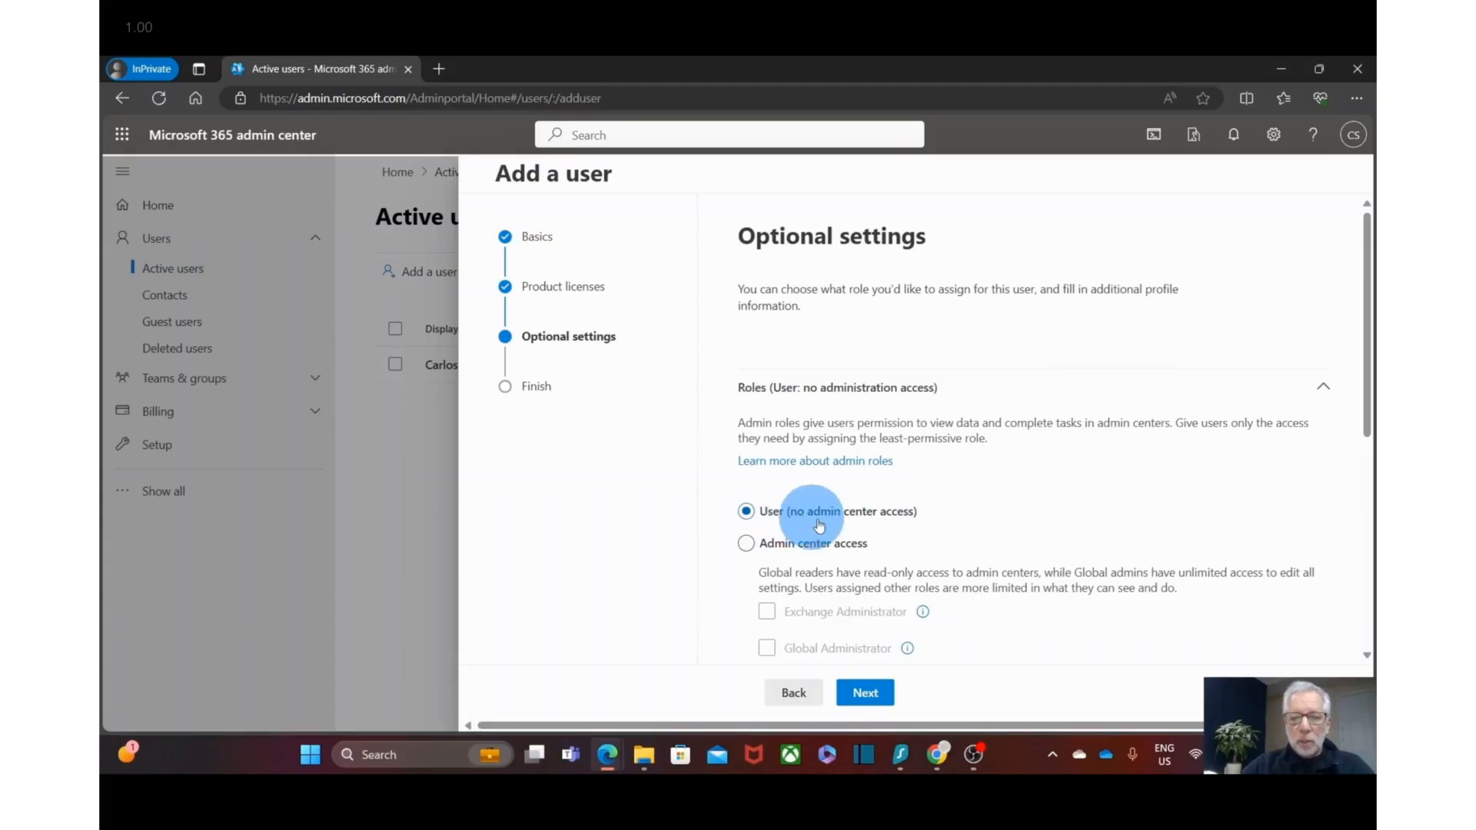
scroll(950, 523, "down", 2)
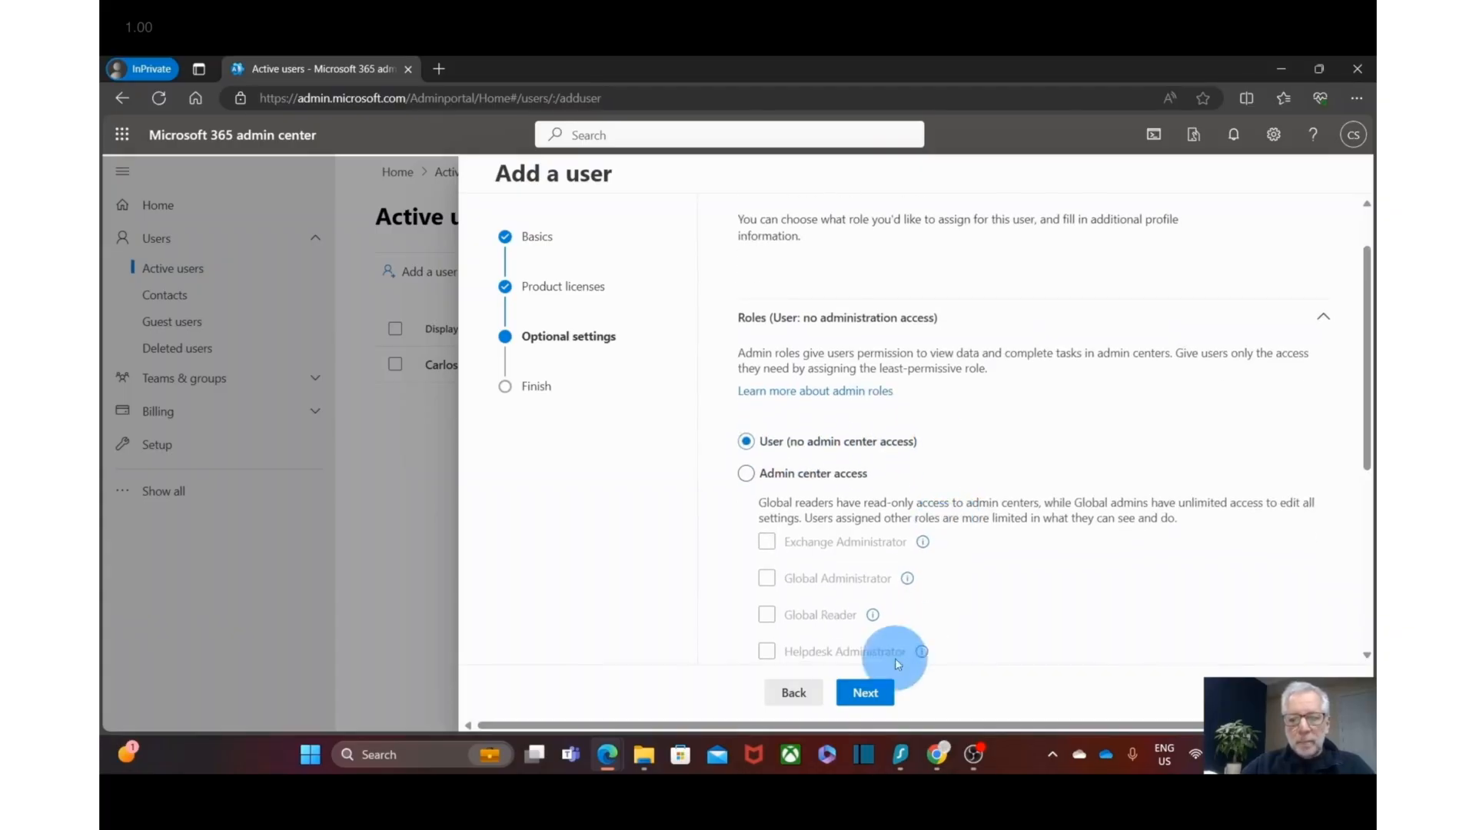
left_click(866, 694)
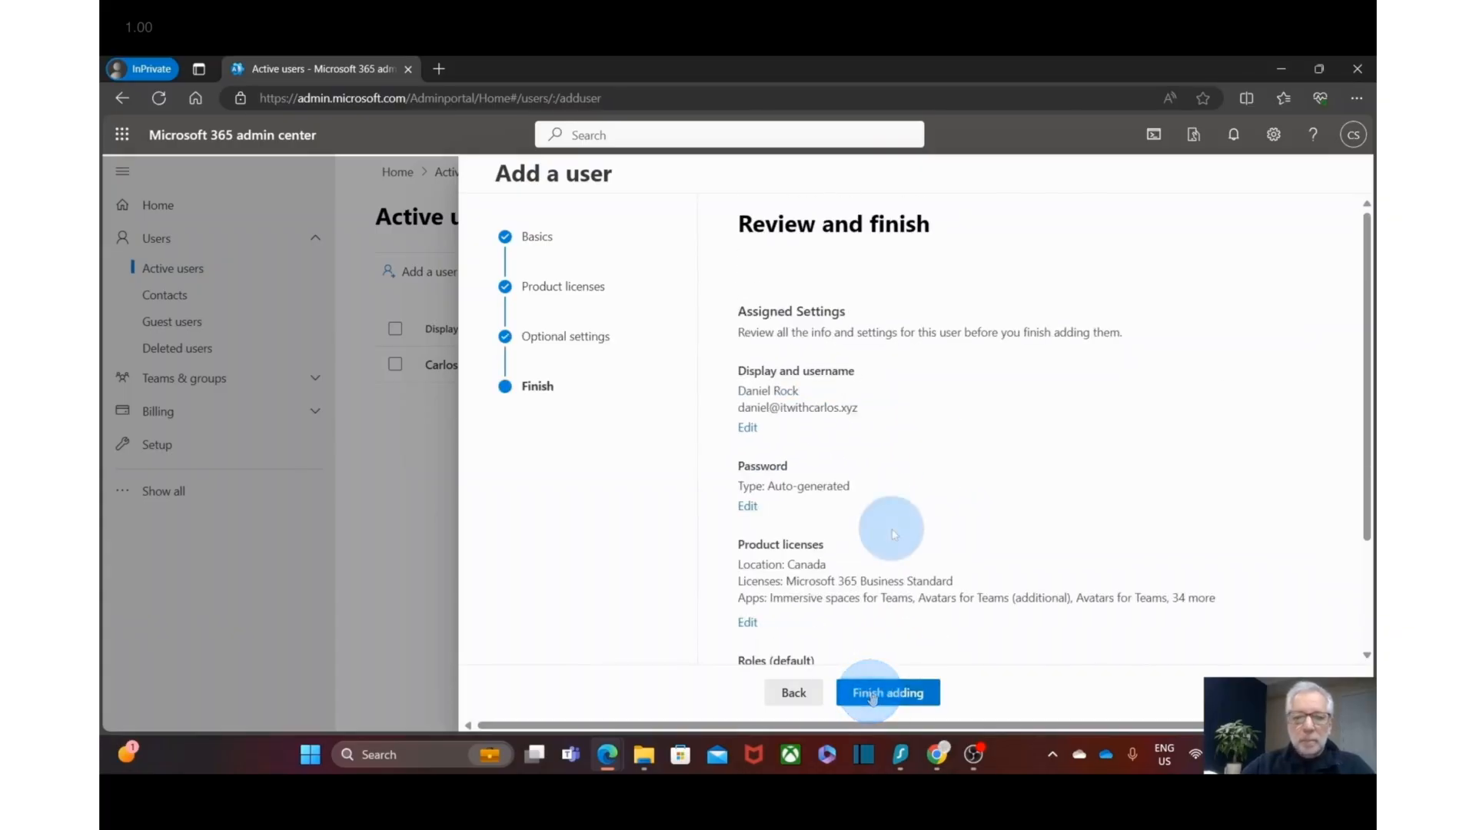
scroll(891, 529, "down", 3)
scroll(891, 529, "up", 3)
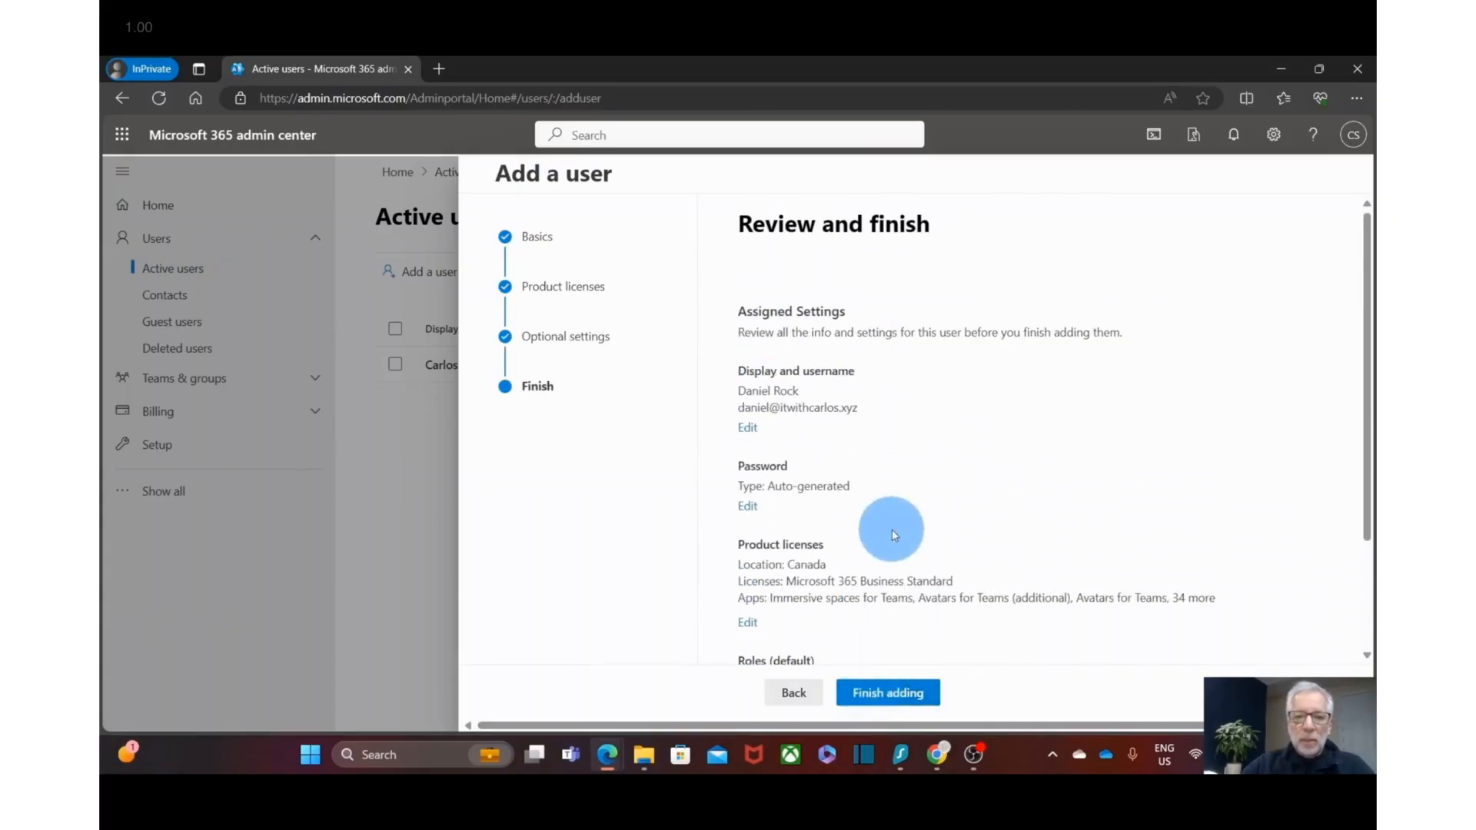
left_click(889, 700)
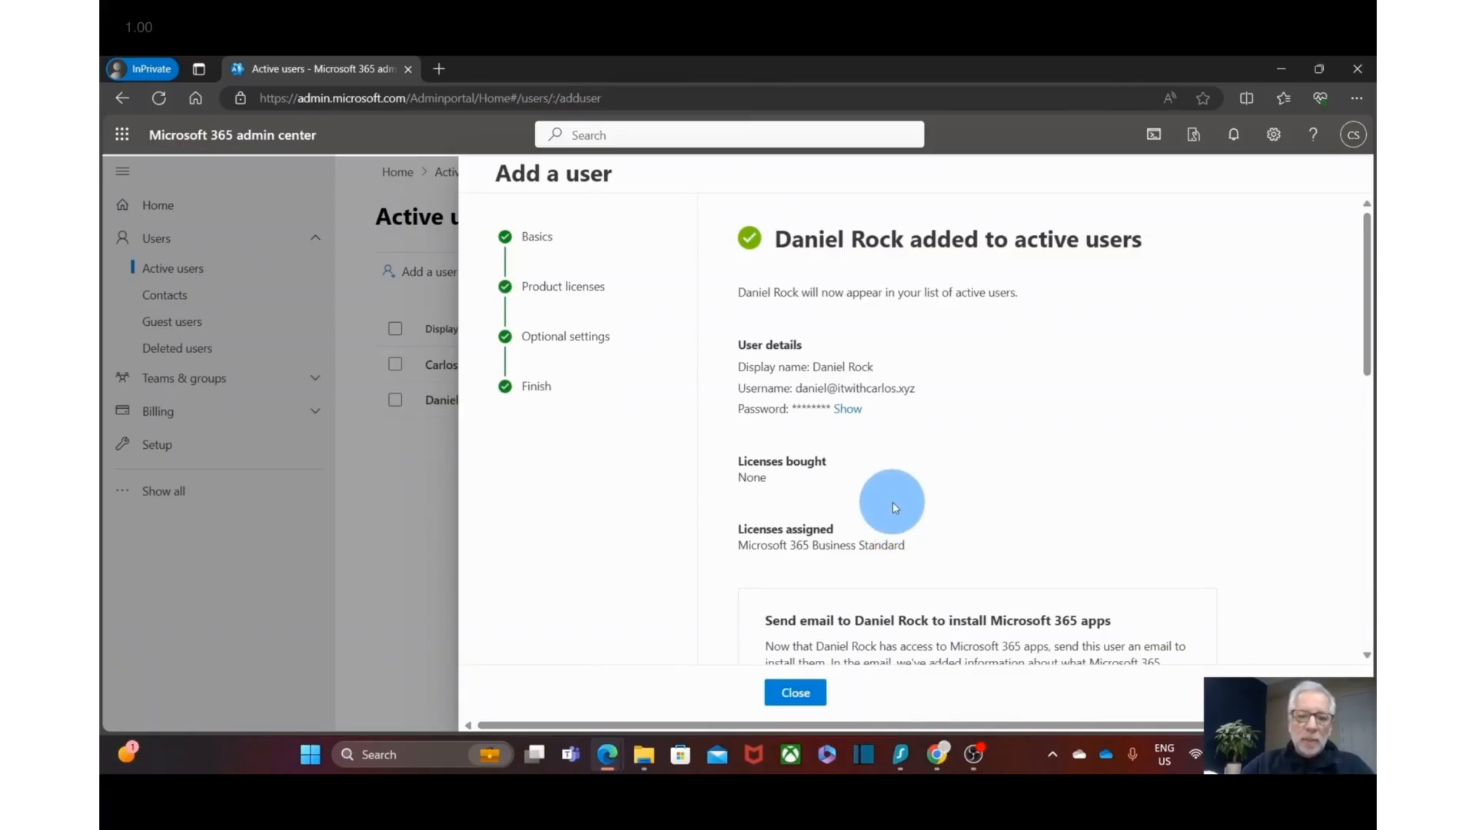
- Show the new user's generated password, select the sign-in details, and close the wizard
left_click(849, 410)
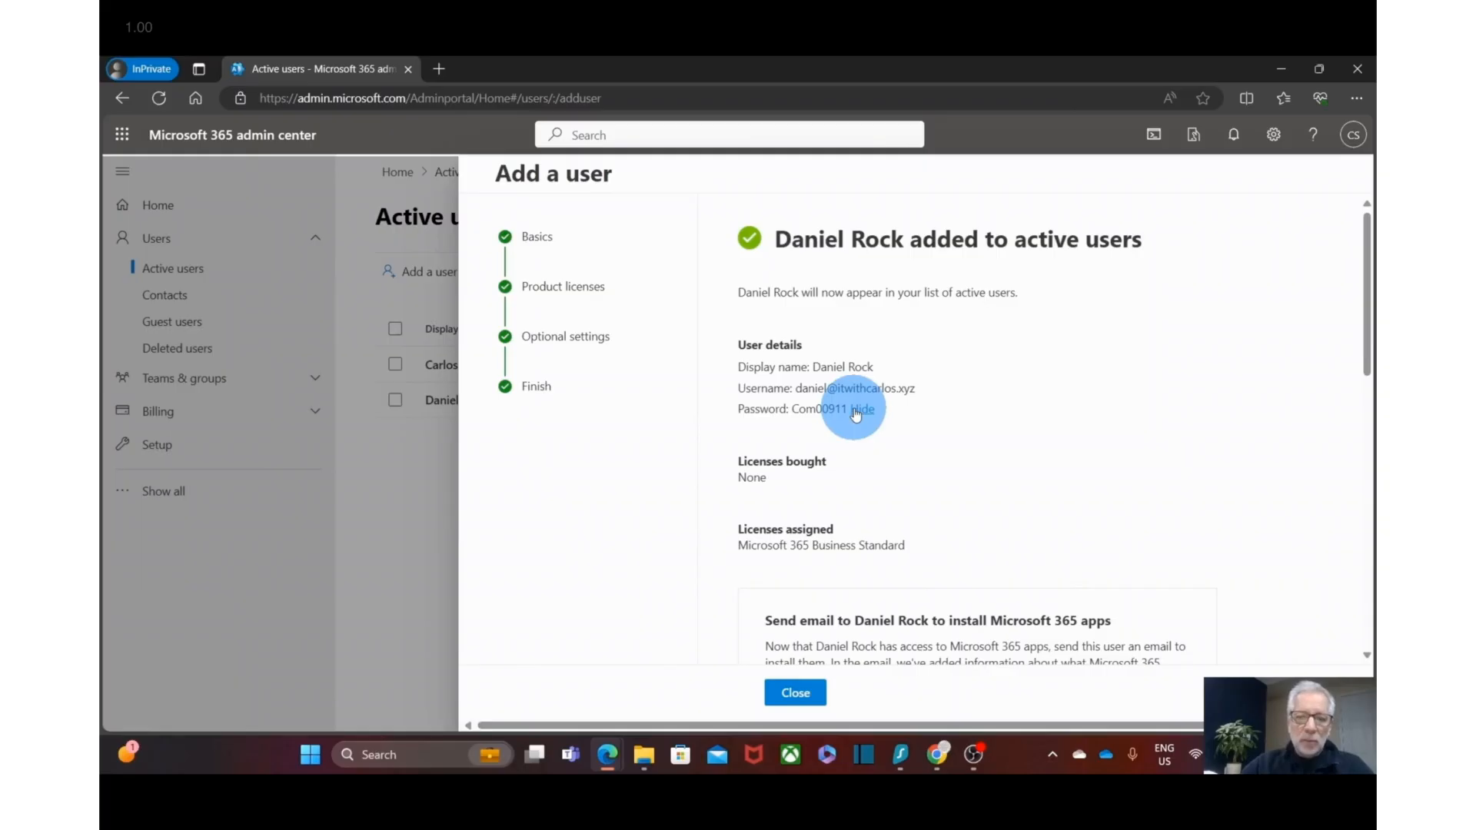
left_click_drag(847, 409, 733, 390)
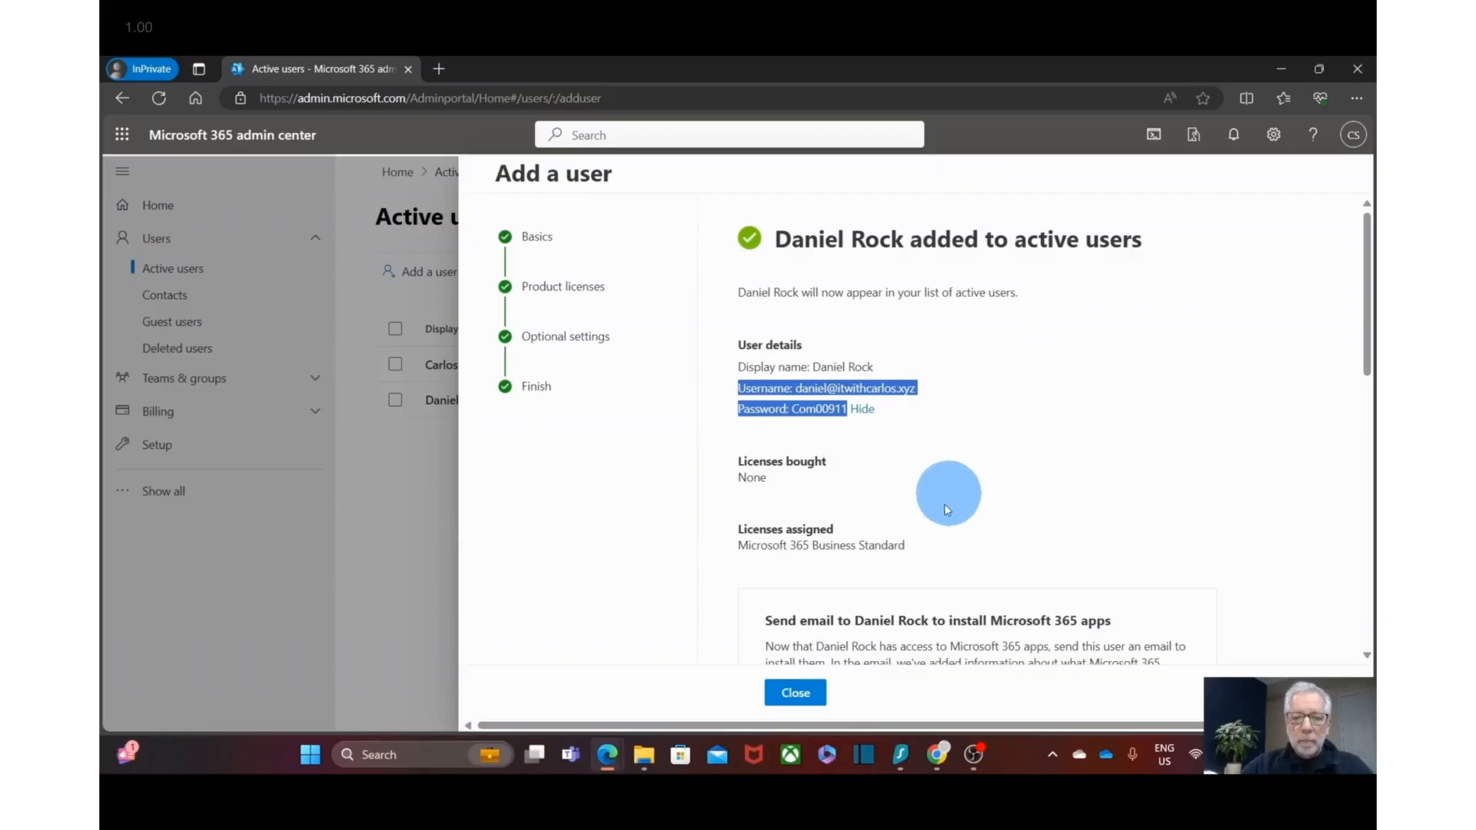
left_click(794, 694)
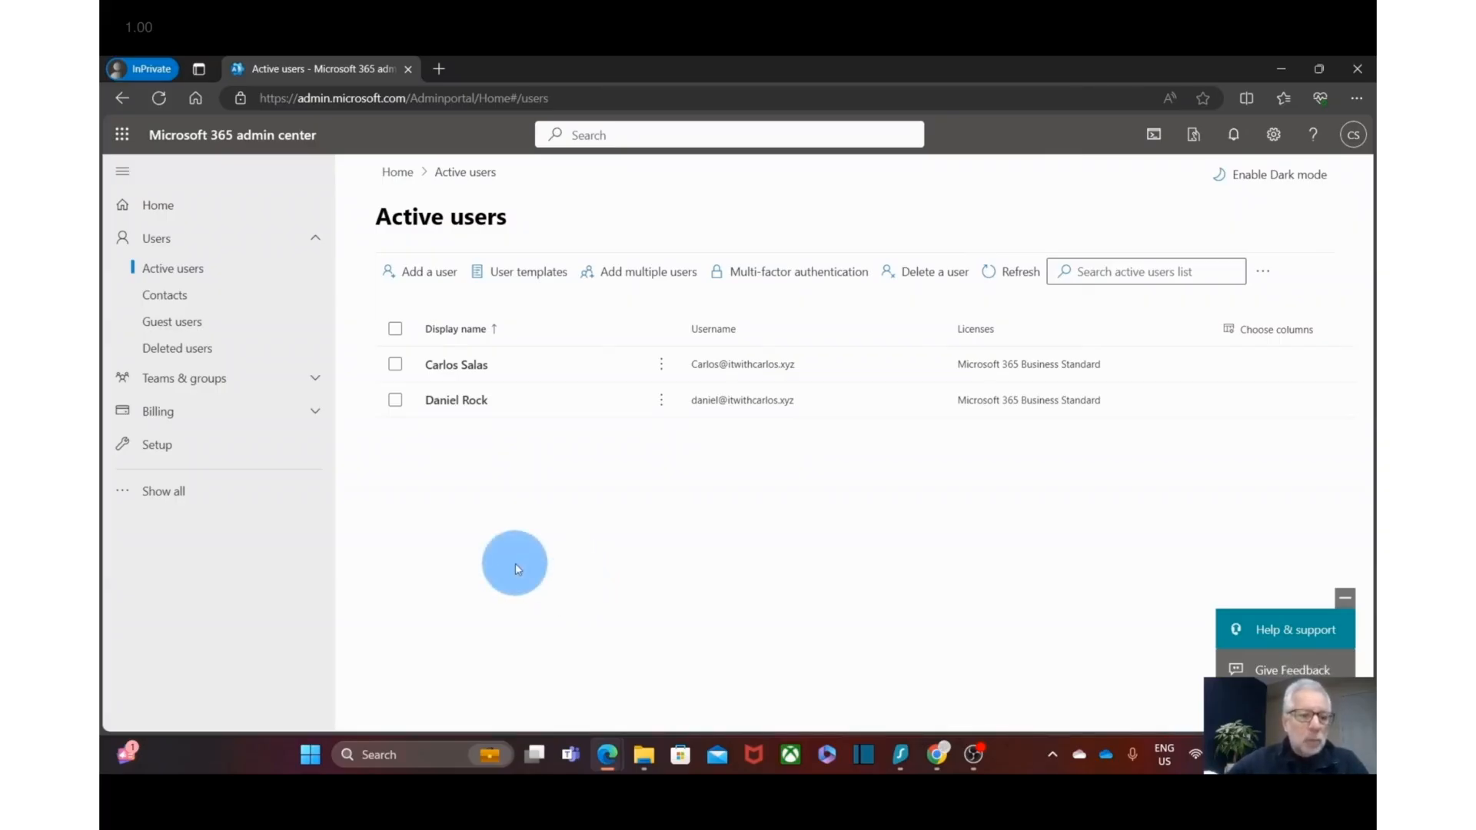
- Check the Business Standard subscription's actions under Billing > Your products, then open Purchase services
left_click(314, 412)
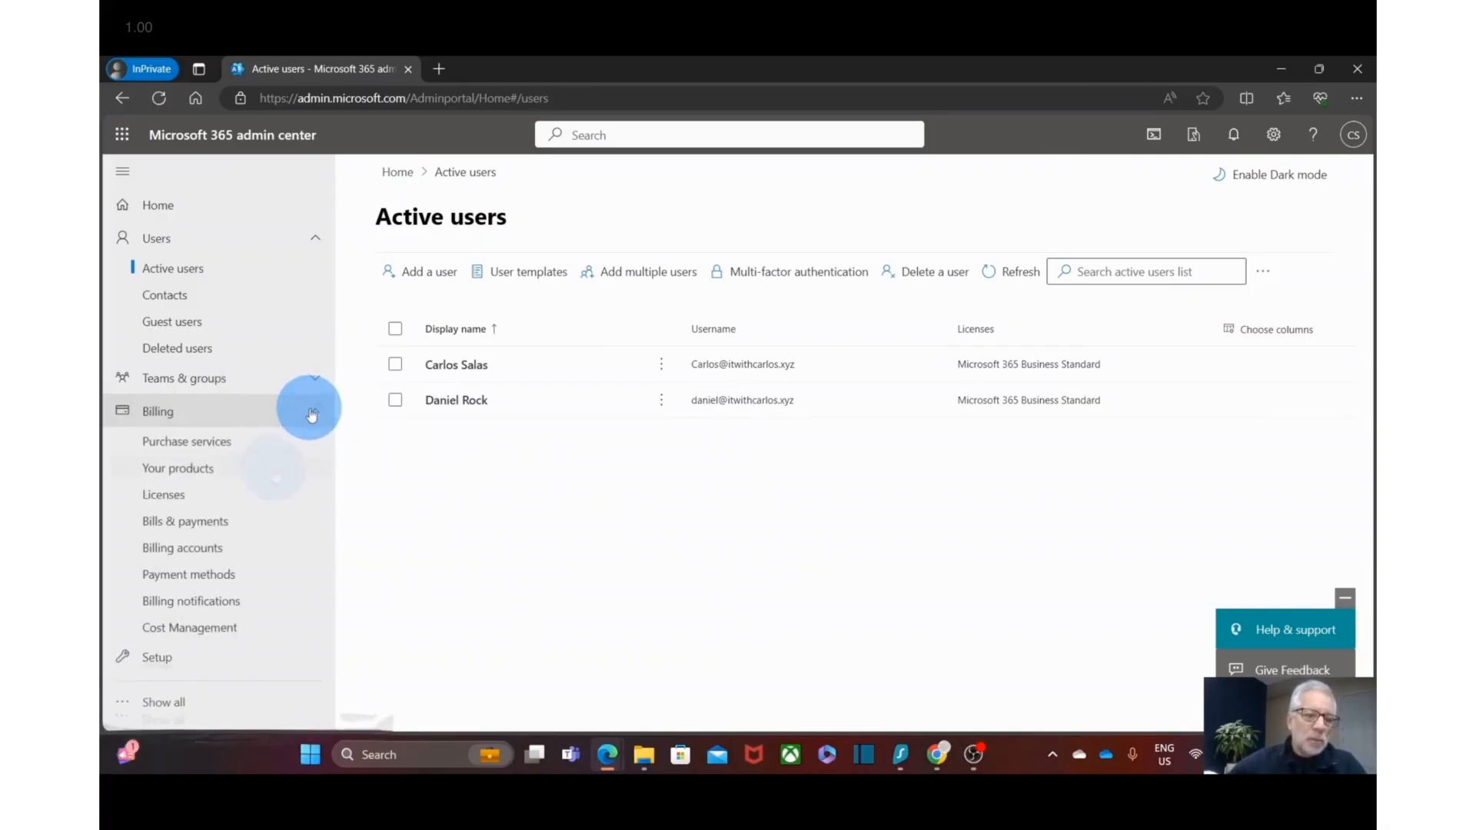
left_click(278, 477)
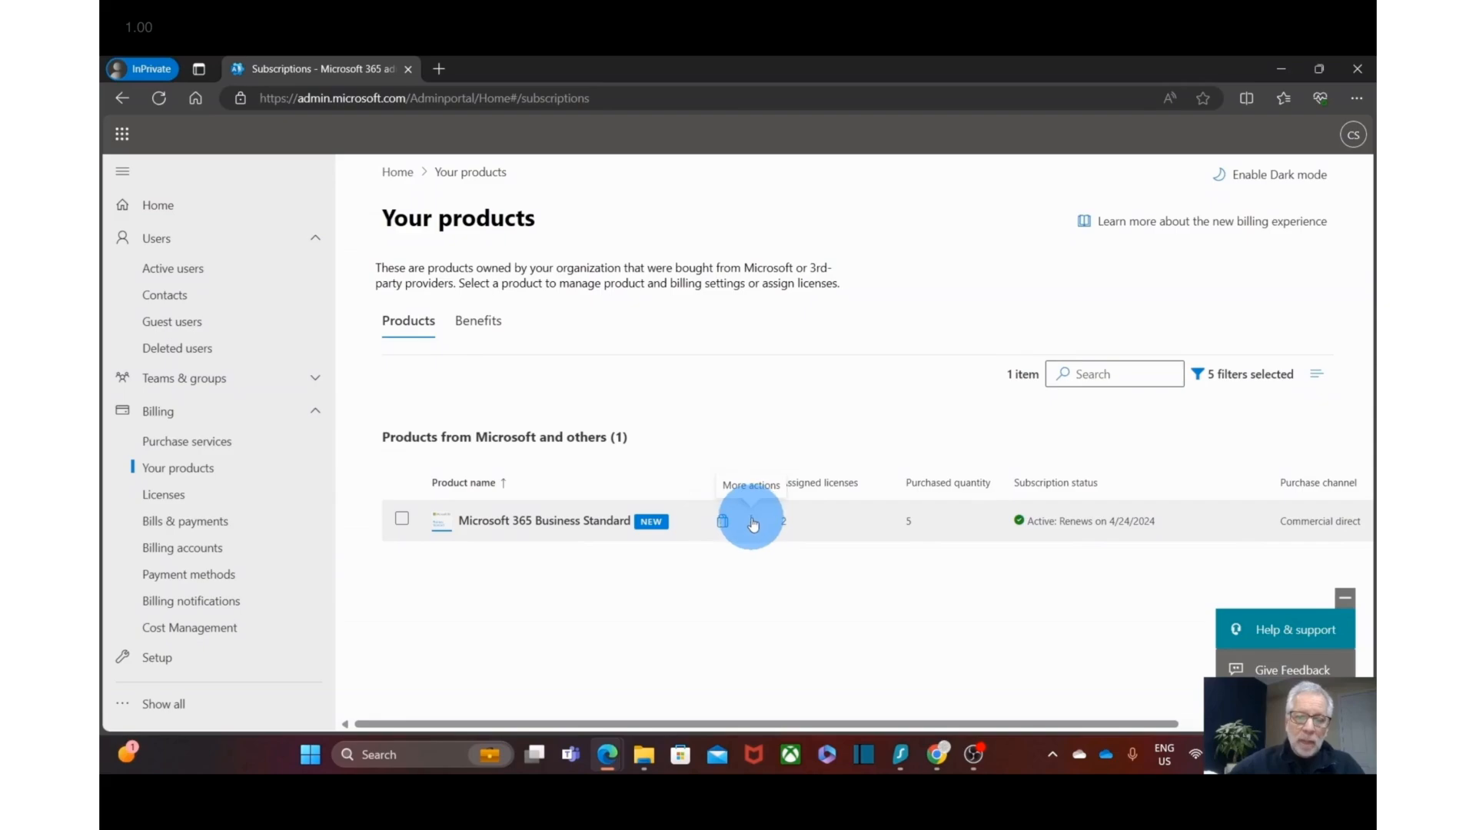
left_click(753, 523)
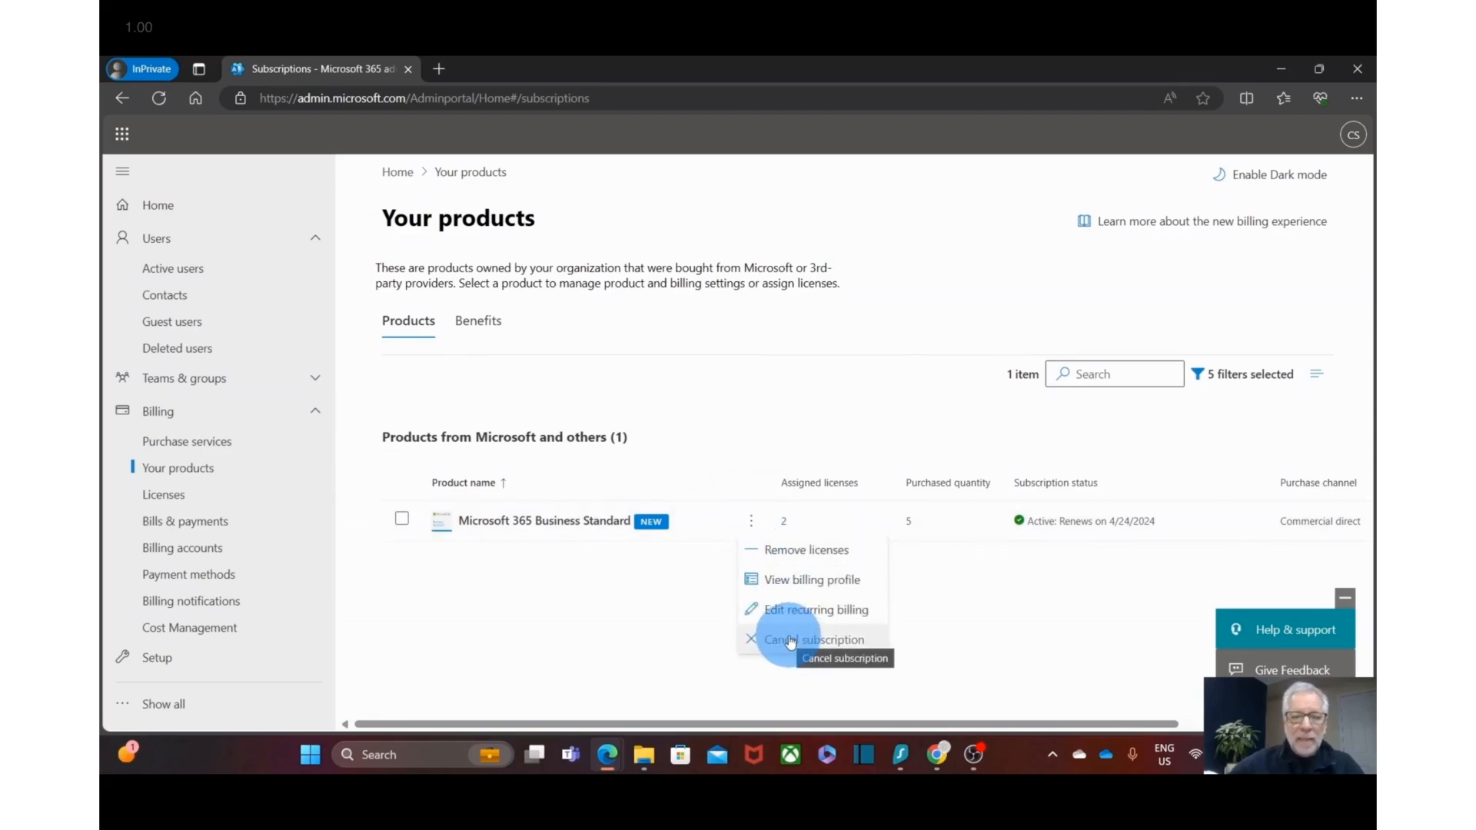
left_click(671, 623)
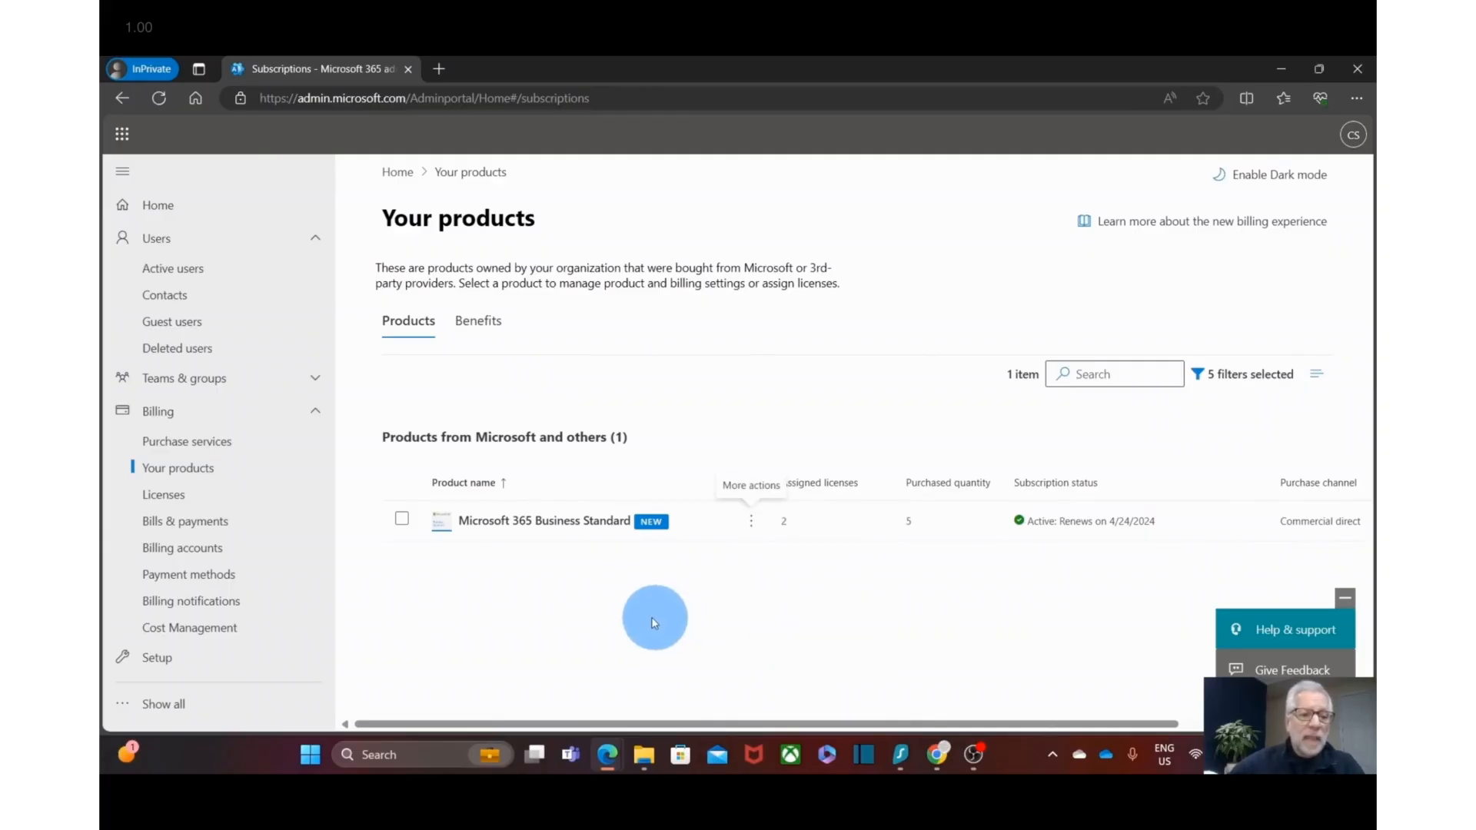
left_click(202, 448)
- Show All products and open Microsoft 365 Business Basic details (from CA$8.10/license)
left_click(546, 270)
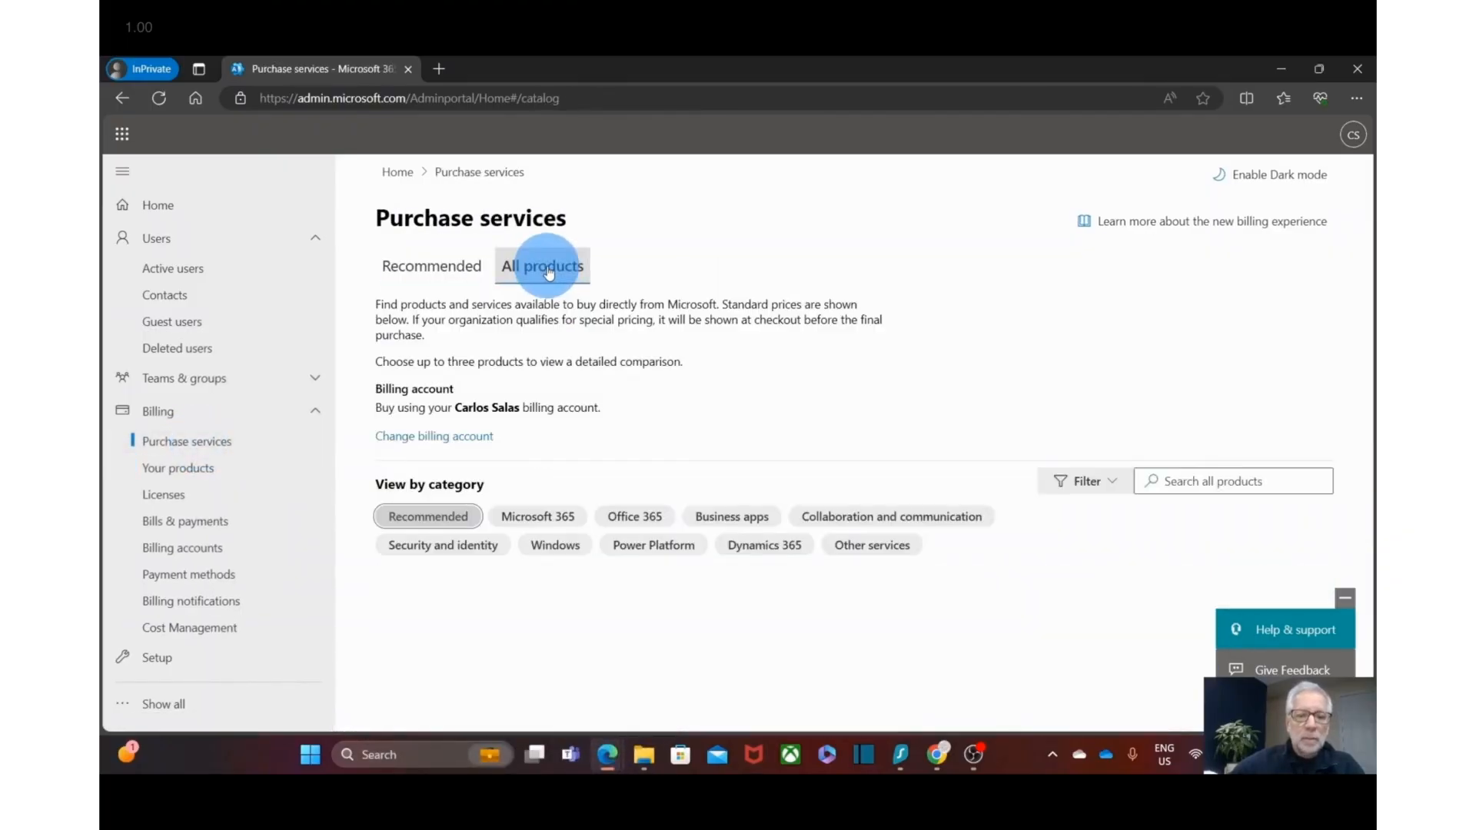
scroll(644, 499, "down", 3)
scroll(645, 500, "down", 7)
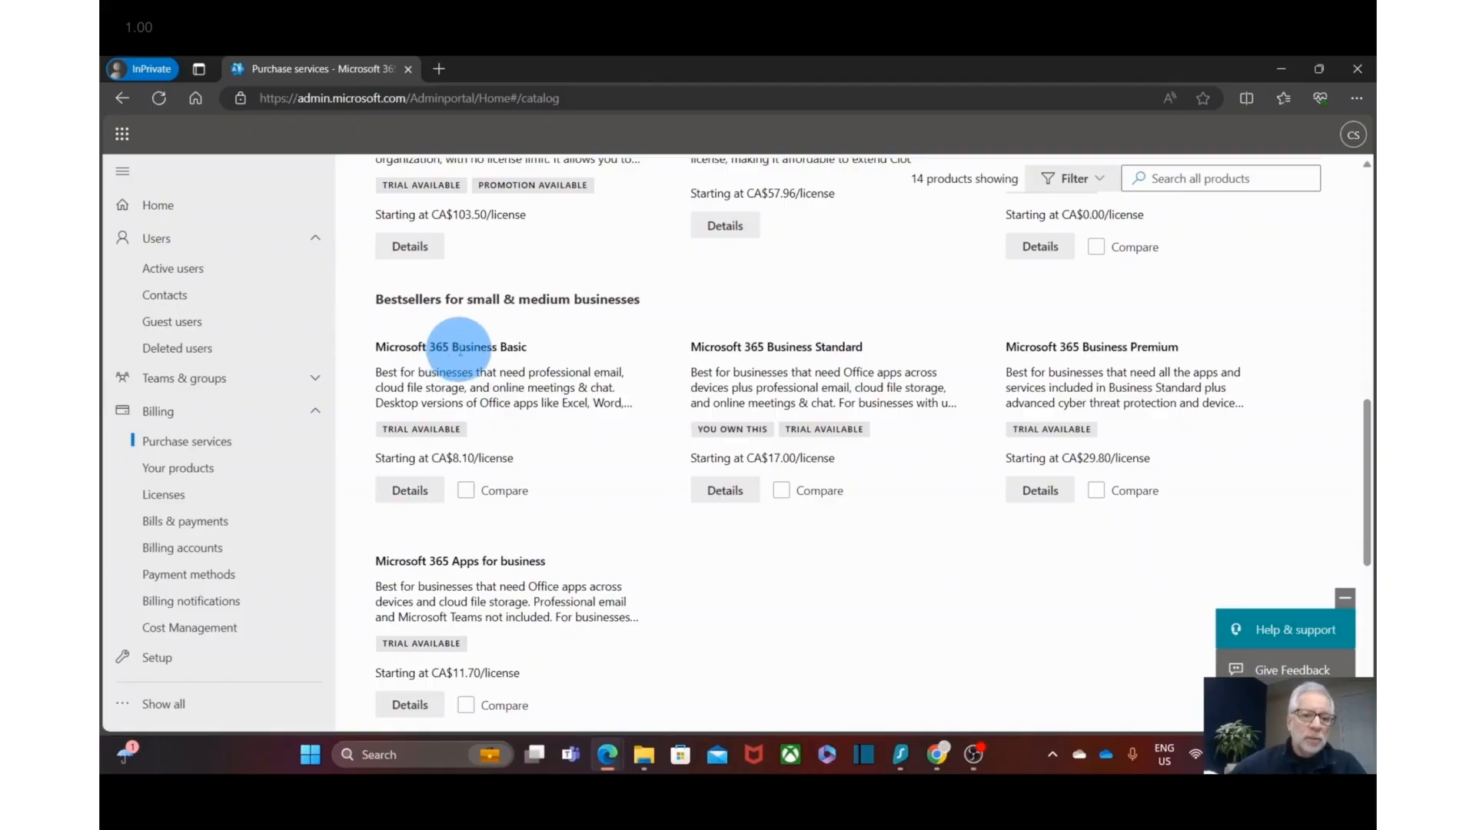
left_click(419, 496)
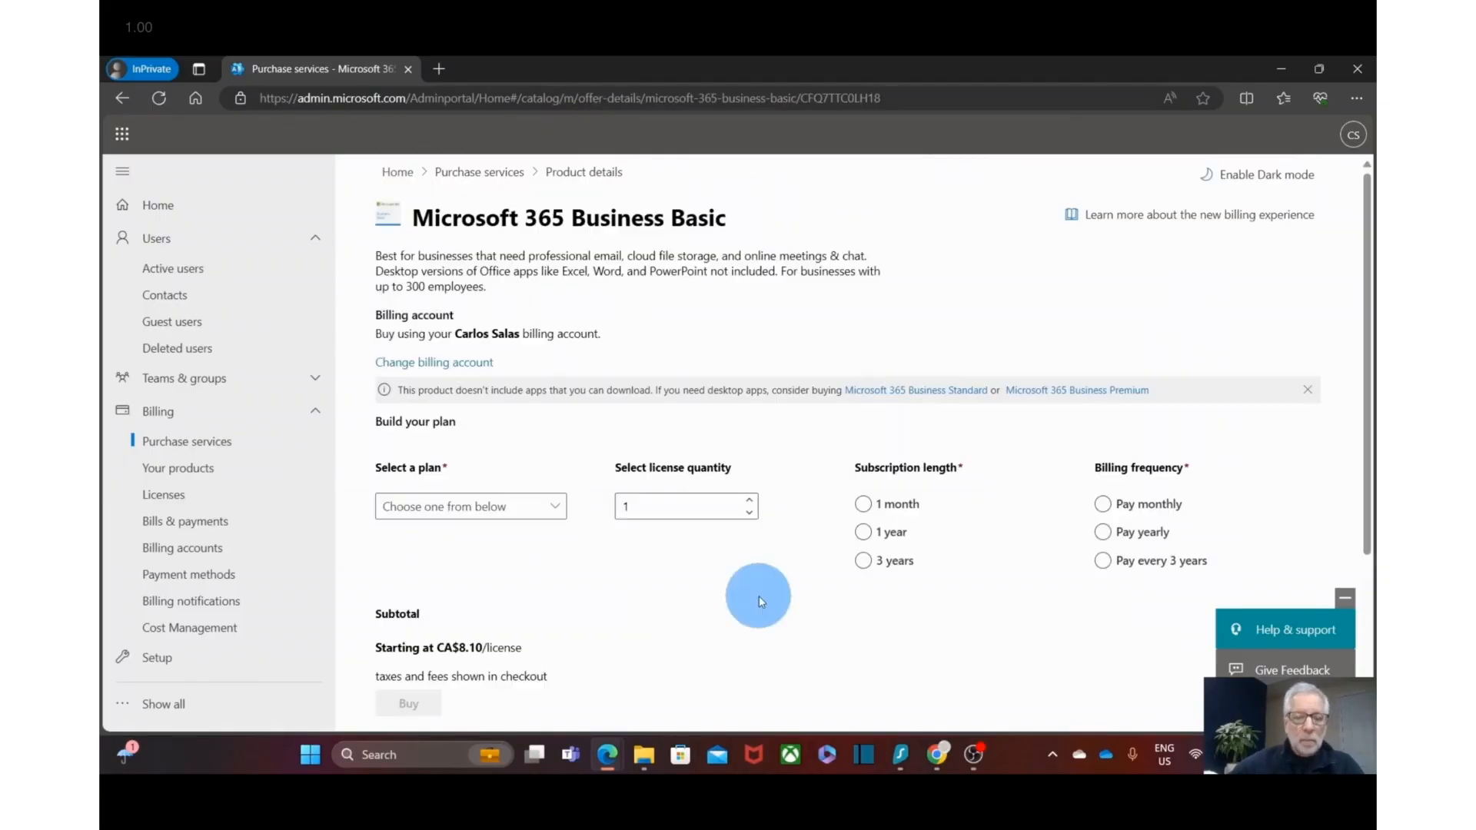